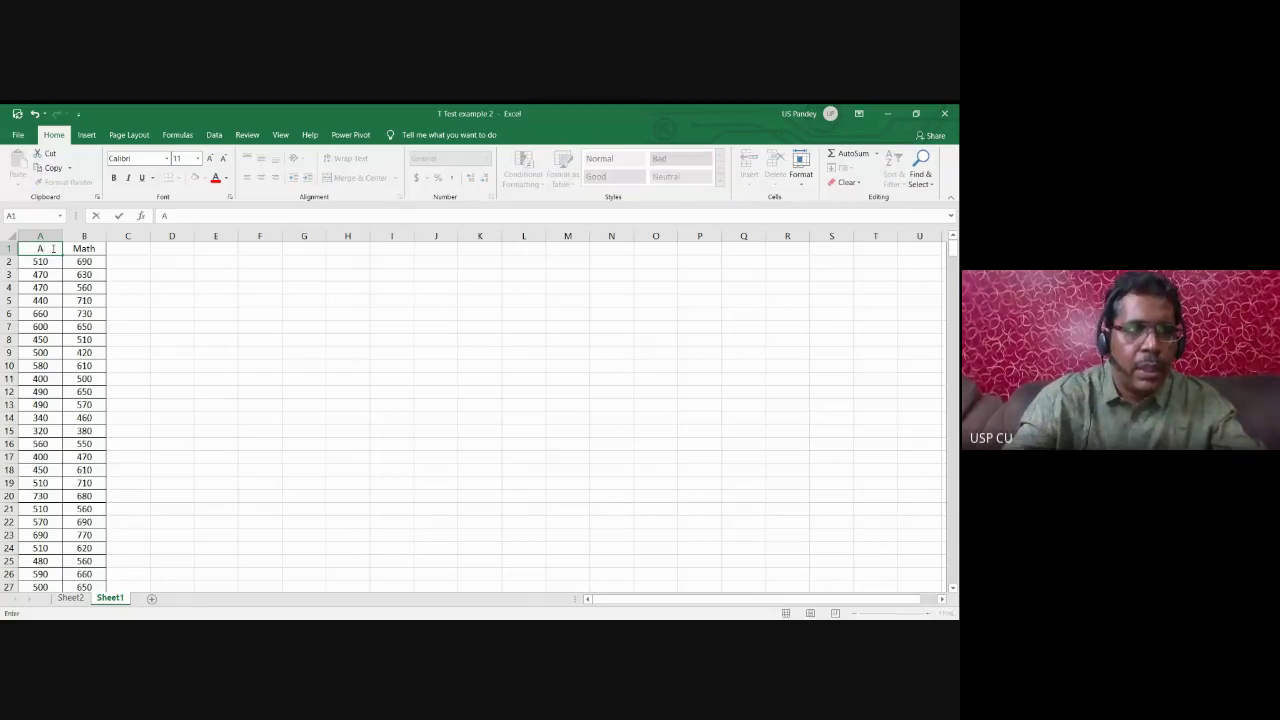
Step: Rename the Math header in cell B1 to 'B'
{"action": "left_click", "coordinate": [88, 248]}
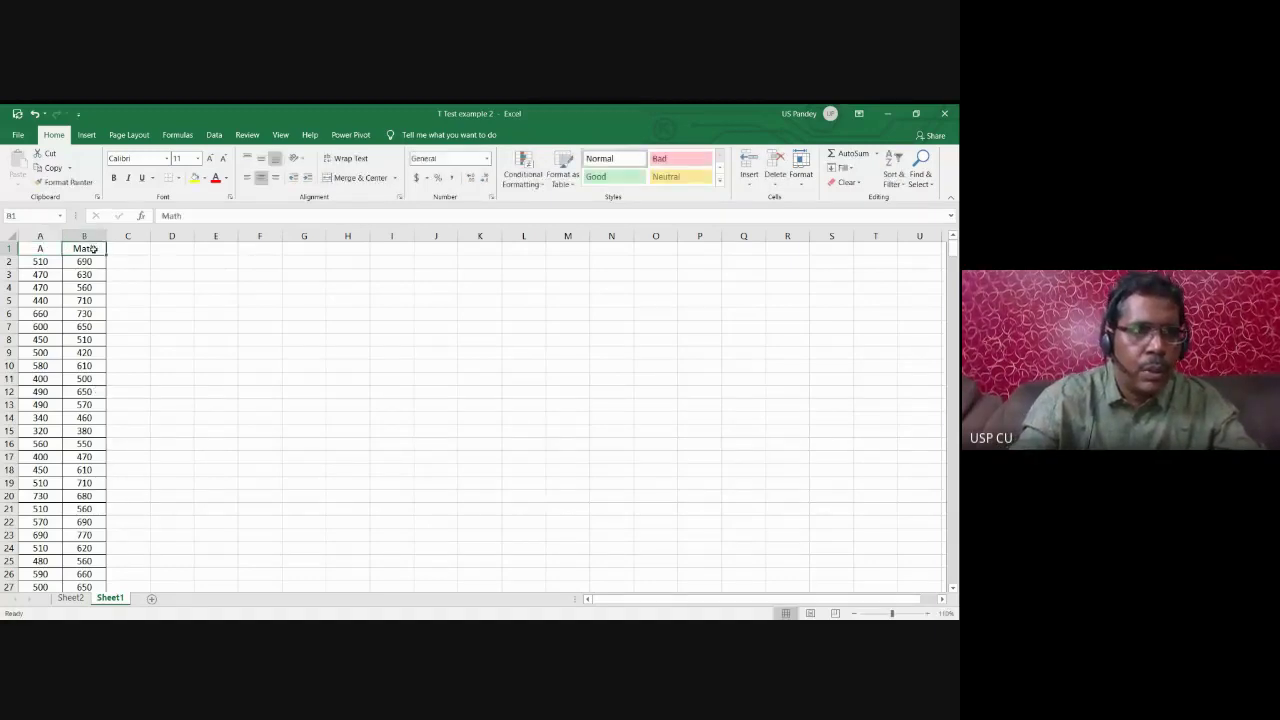
{"action": "type", "text": "B"}
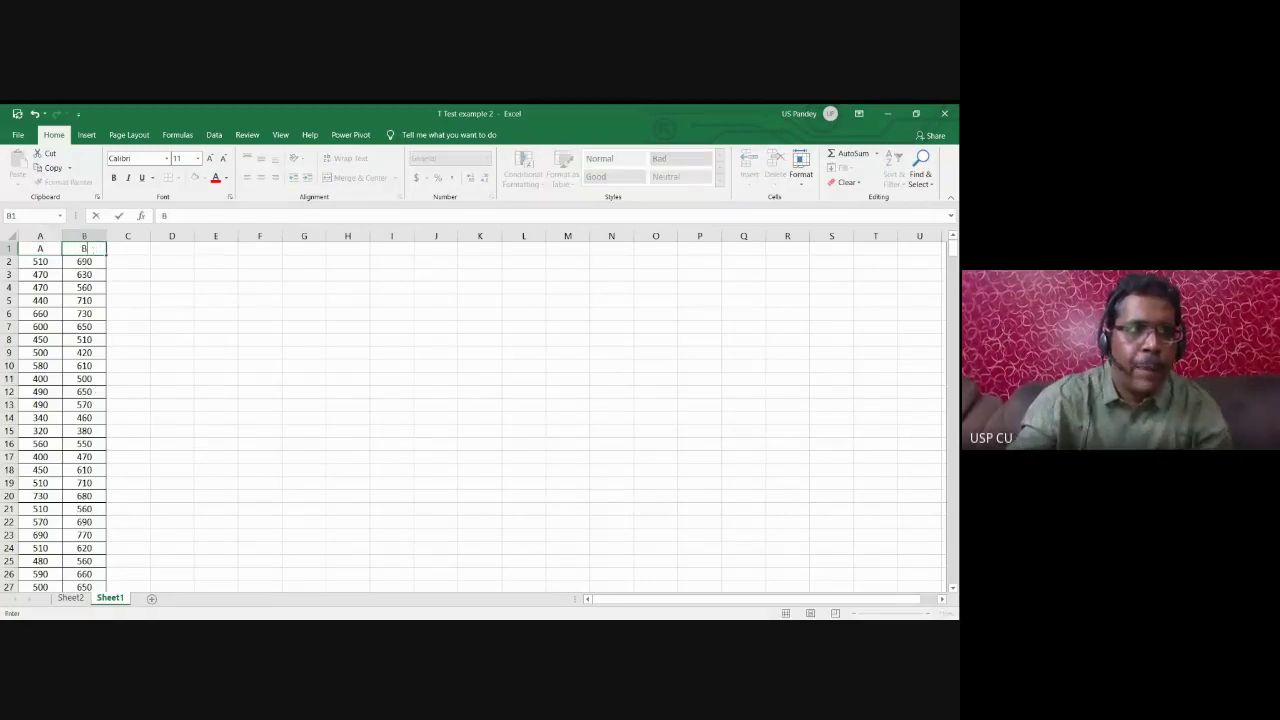
{"action": "left_click", "coordinate": [300, 376]}
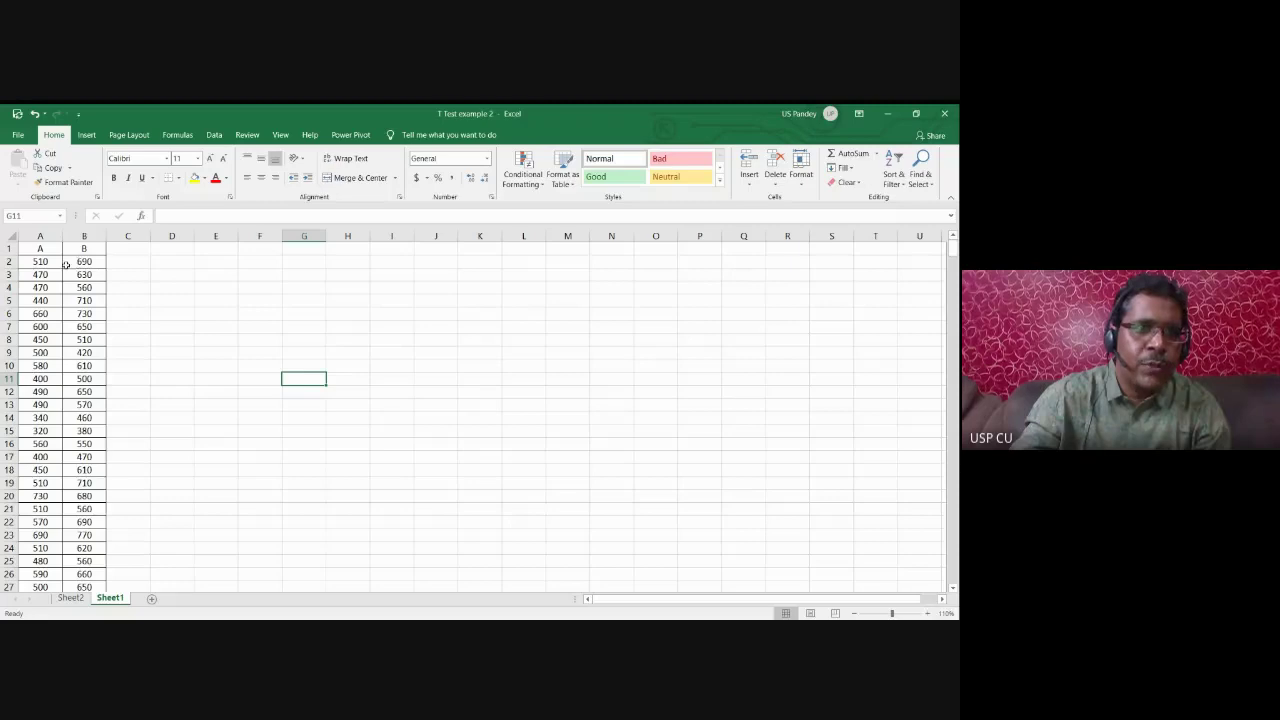
Step: Zoom in on the score data and open the Data Analysis tools list from the Data ribbon
{"action": "left_click", "coordinate": [927, 614]}
{"action": "left_click", "coordinate": [927, 614]}
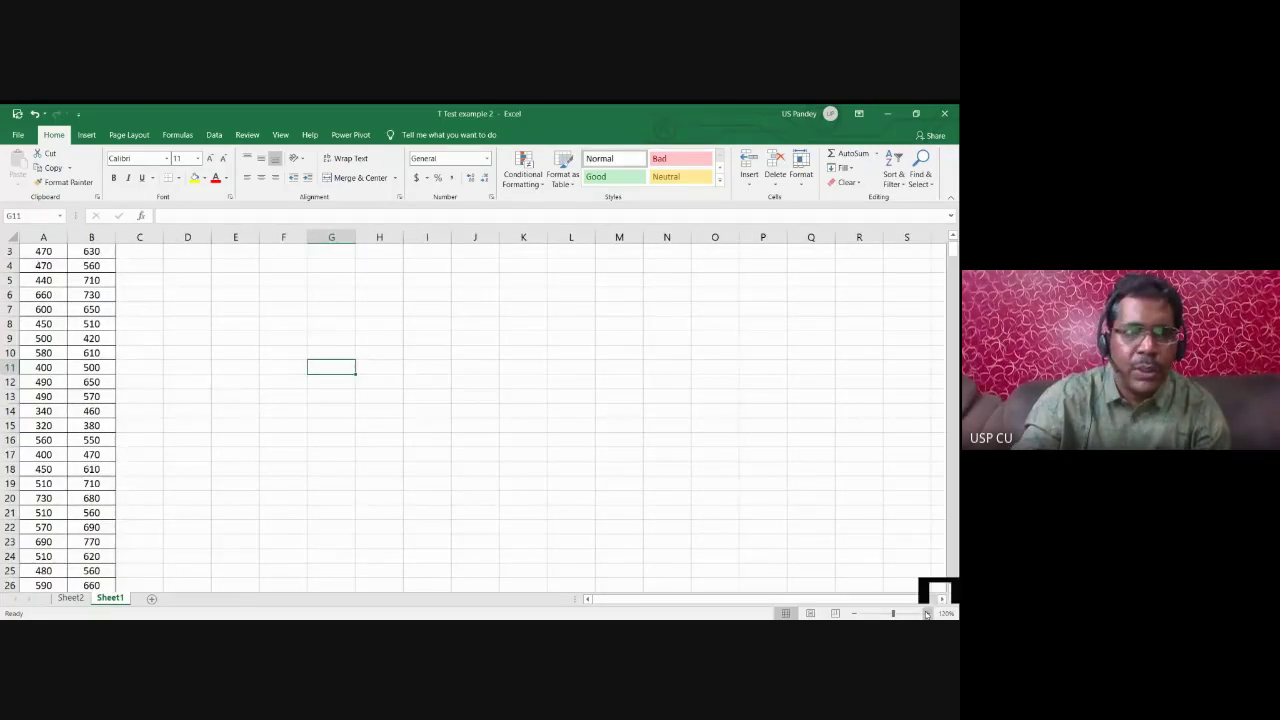
{"action": "left_click", "coordinate": [927, 614]}
{"action": "scroll", "coordinate": [314, 460], "scroll_direction": "up", "scroll_amount": 1}
{"action": "scroll", "coordinate": [314, 460], "scroll_direction": "up", "scroll_amount": 1}
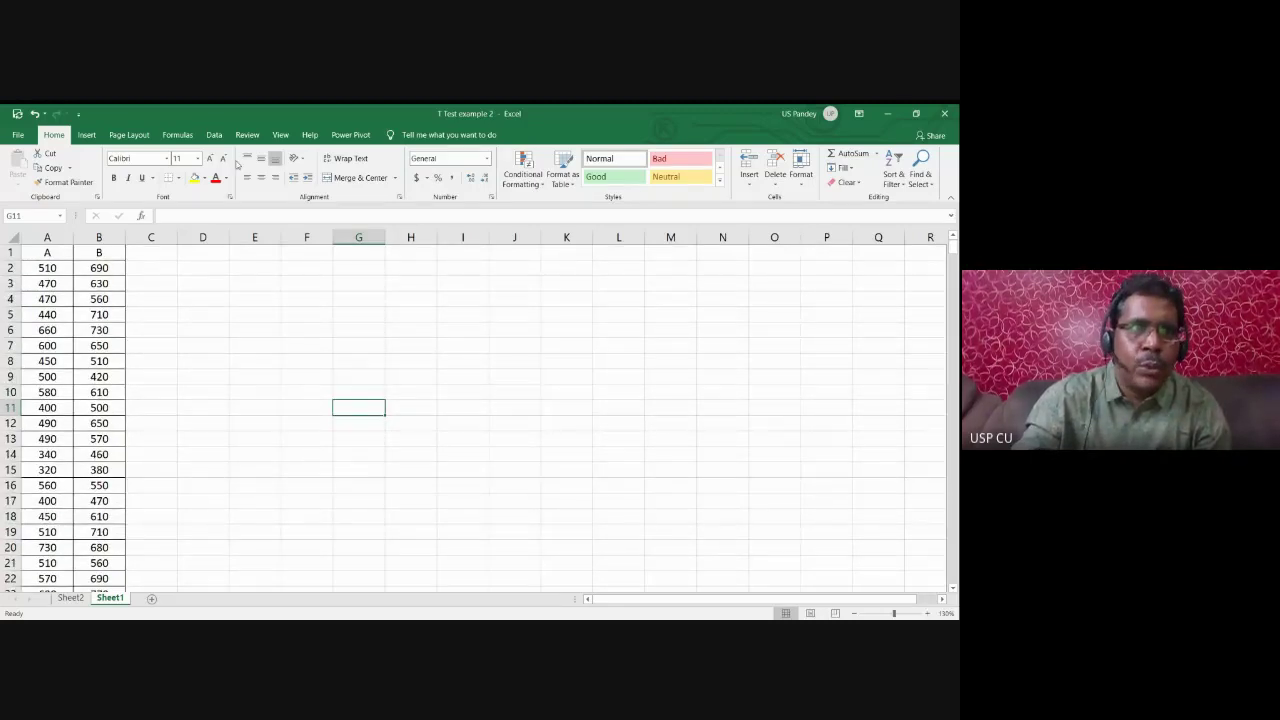
{"action": "left_click", "coordinate": [214, 135]}
{"action": "left_click", "coordinate": [883, 154]}
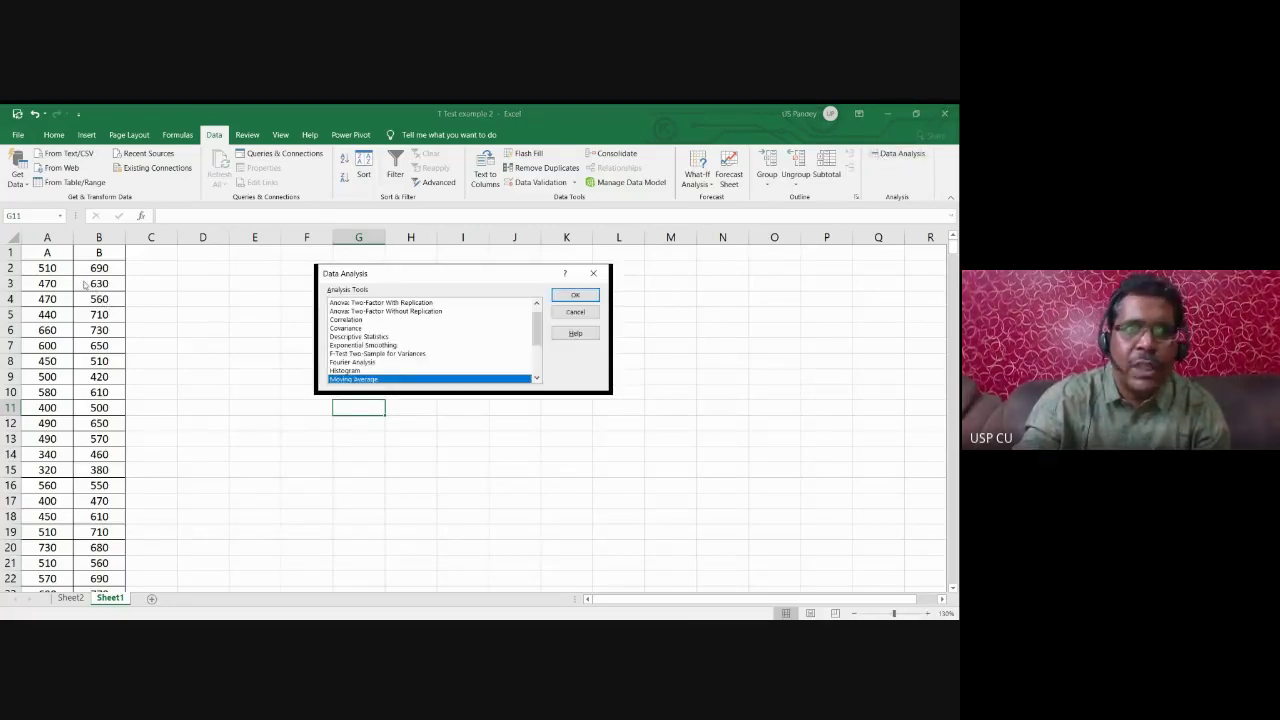
Step: Choose Descriptive Statistics and set its input range to $A$1:$B$528
{"action": "left_click", "coordinate": [366, 337]}
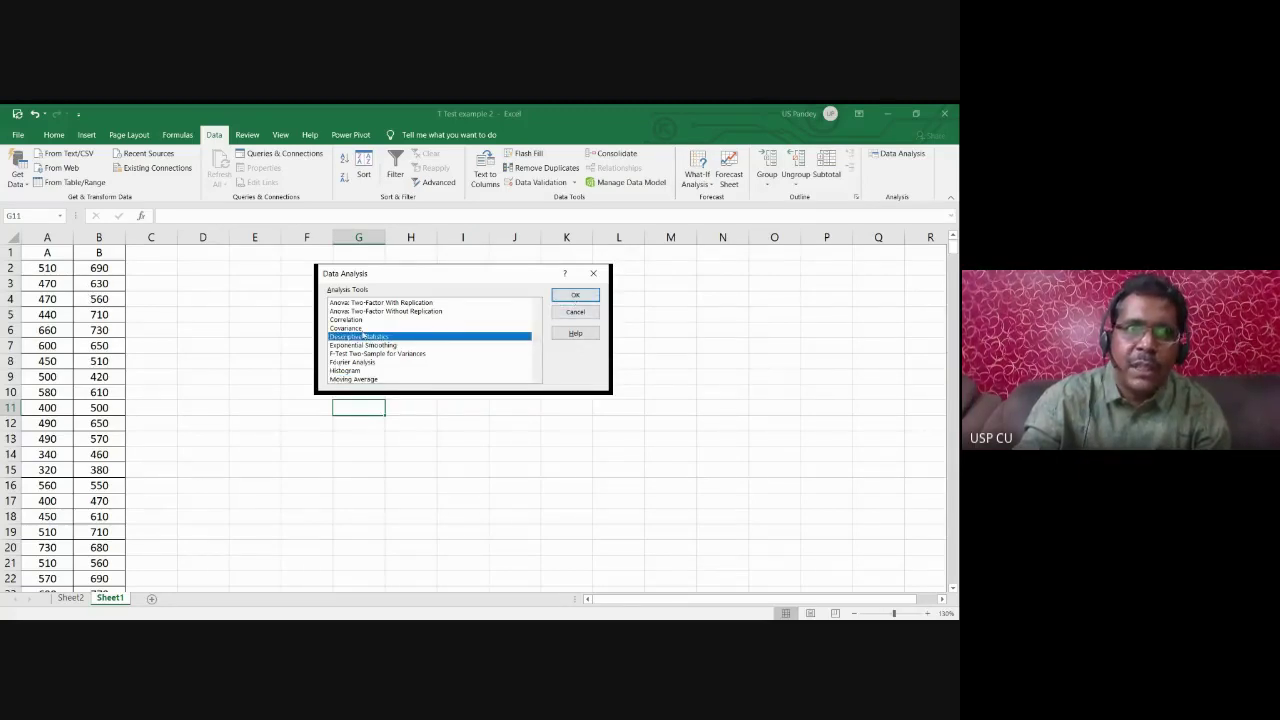
{"action": "left_click", "coordinate": [381, 339]}
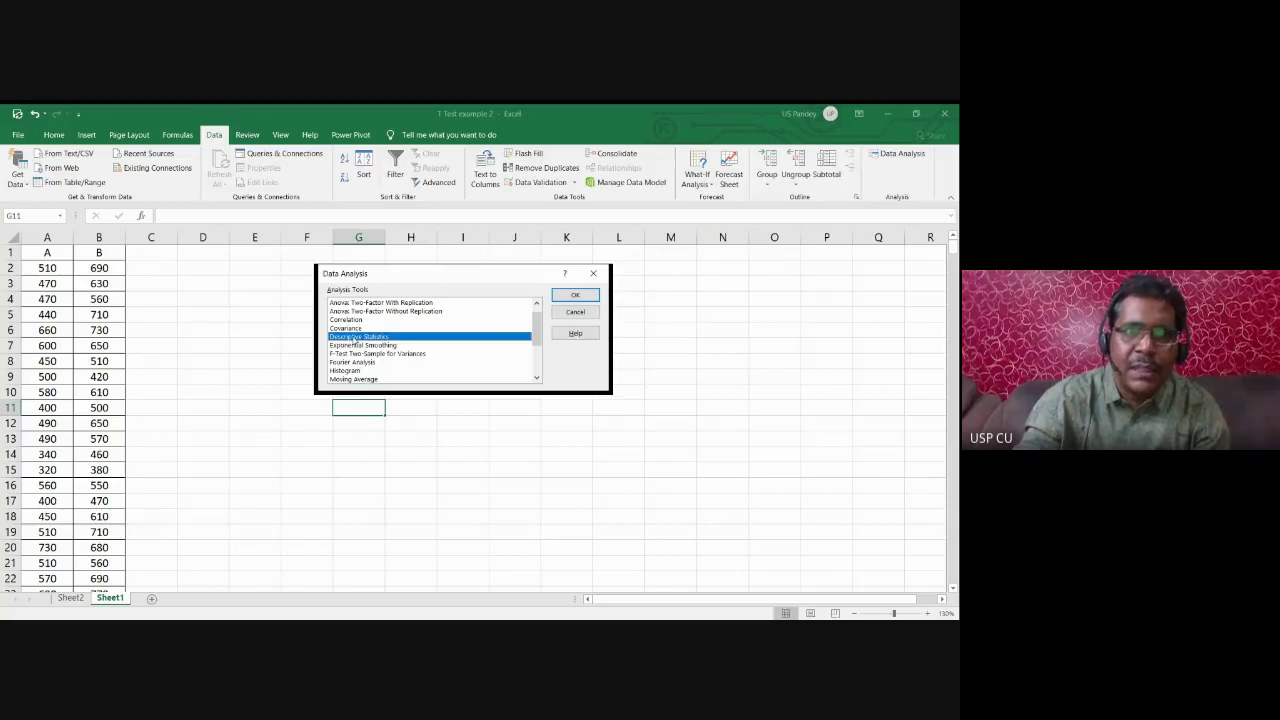
{"action": "left_click", "coordinate": [577, 296]}
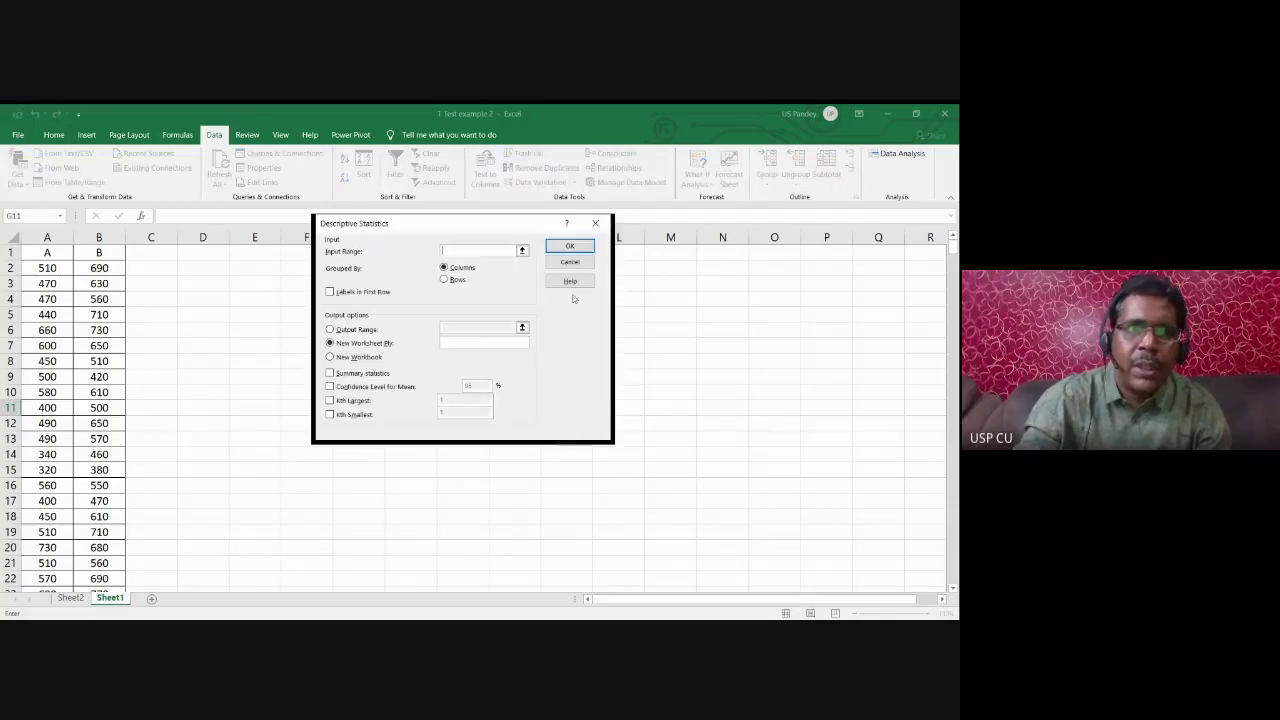
{"action": "left_click", "coordinate": [48, 252]}
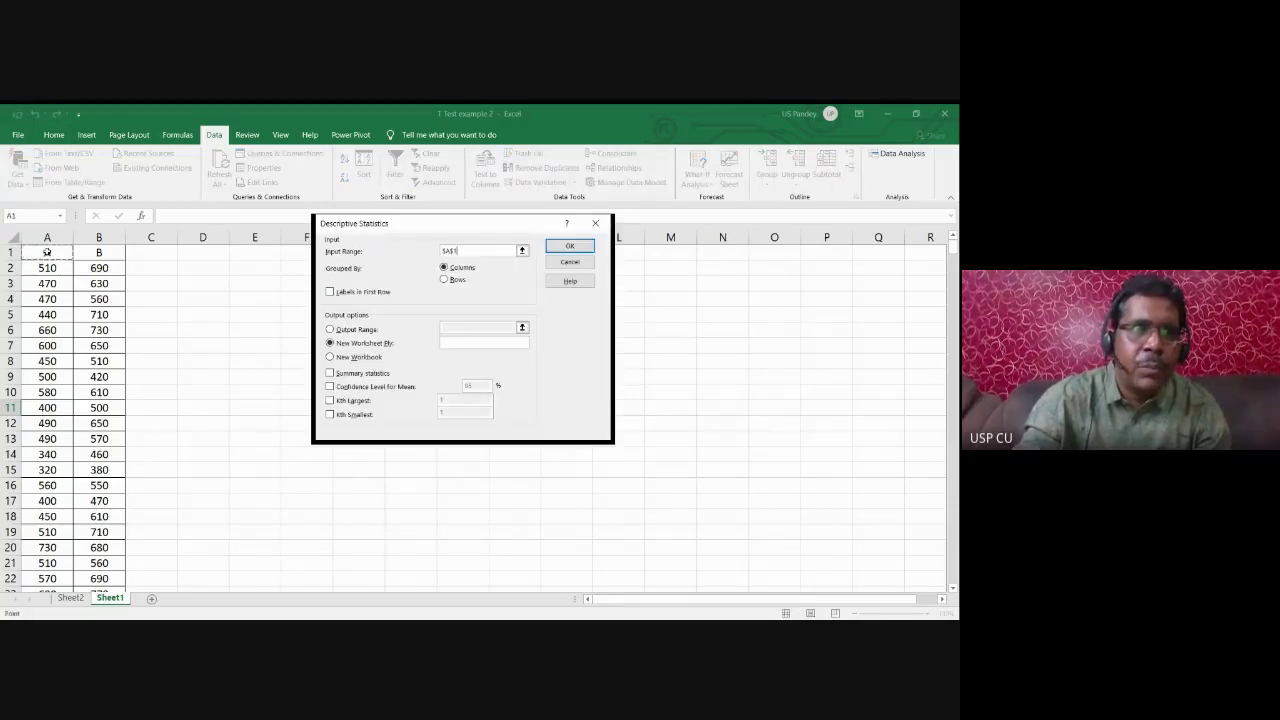
{"action": "scroll", "coordinate": [98, 370], "scroll_direction": "down", "scroll_amount": 12}
{"action": "scroll", "coordinate": [98, 370], "scroll_direction": "down", "scroll_amount": 20}
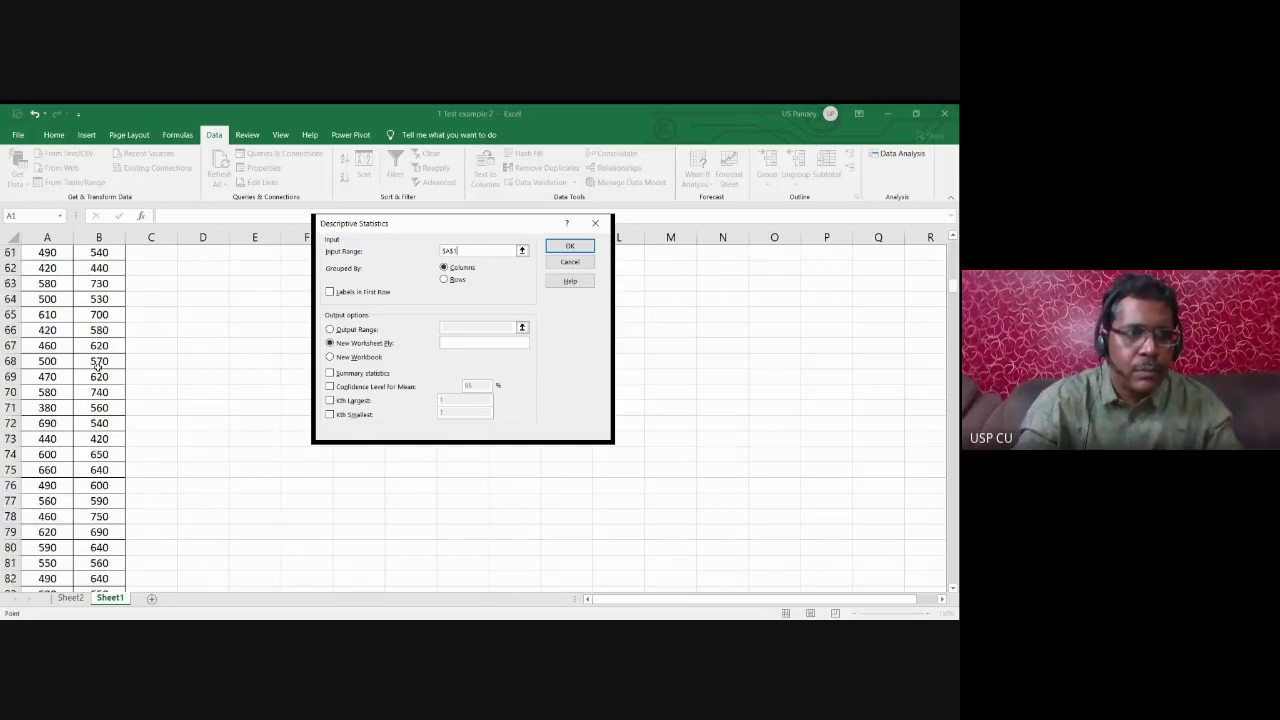
{"action": "scroll", "coordinate": [99, 363], "scroll_direction": "down", "scroll_amount": 20}
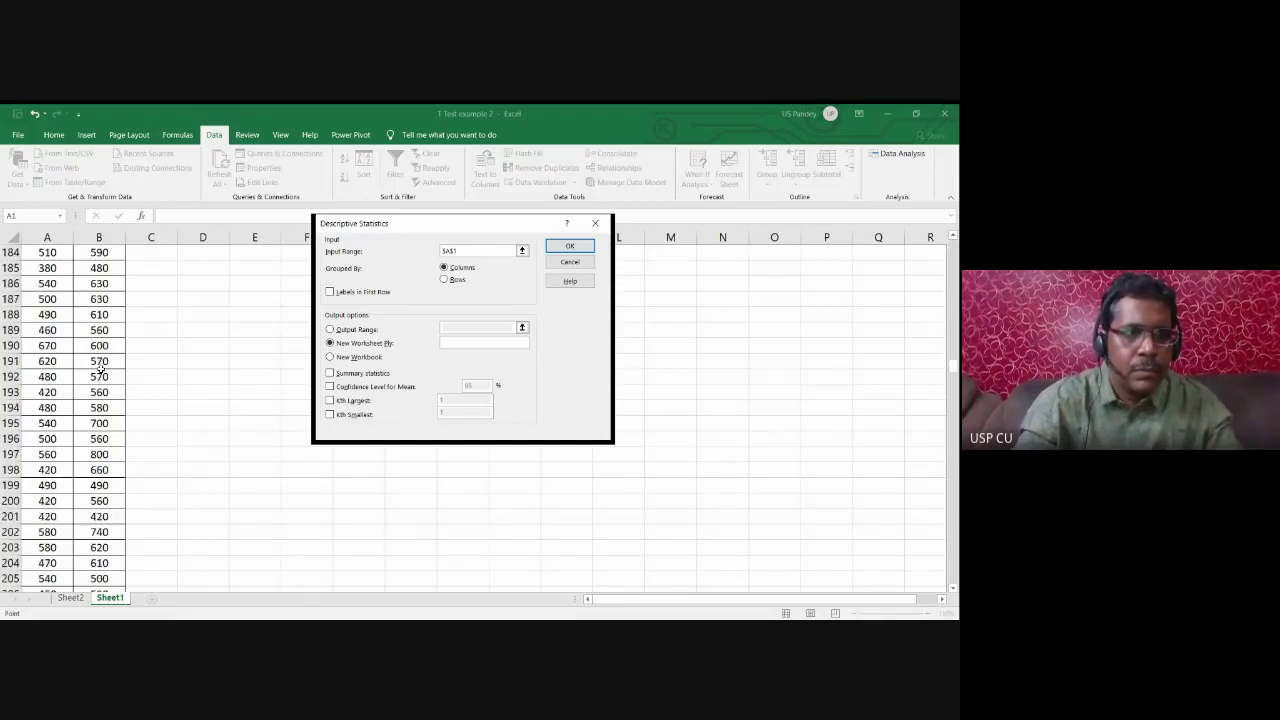
{"action": "scroll", "coordinate": [101, 363], "scroll_direction": "down", "scroll_amount": 15}
{"action": "scroll", "coordinate": [99, 362], "scroll_direction": "down", "scroll_amount": 20}
{"action": "scroll", "coordinate": [98, 354], "scroll_direction": "down", "scroll_amount": 13}
{"action": "scroll", "coordinate": [99, 349], "scroll_direction": "down", "scroll_amount": 6}
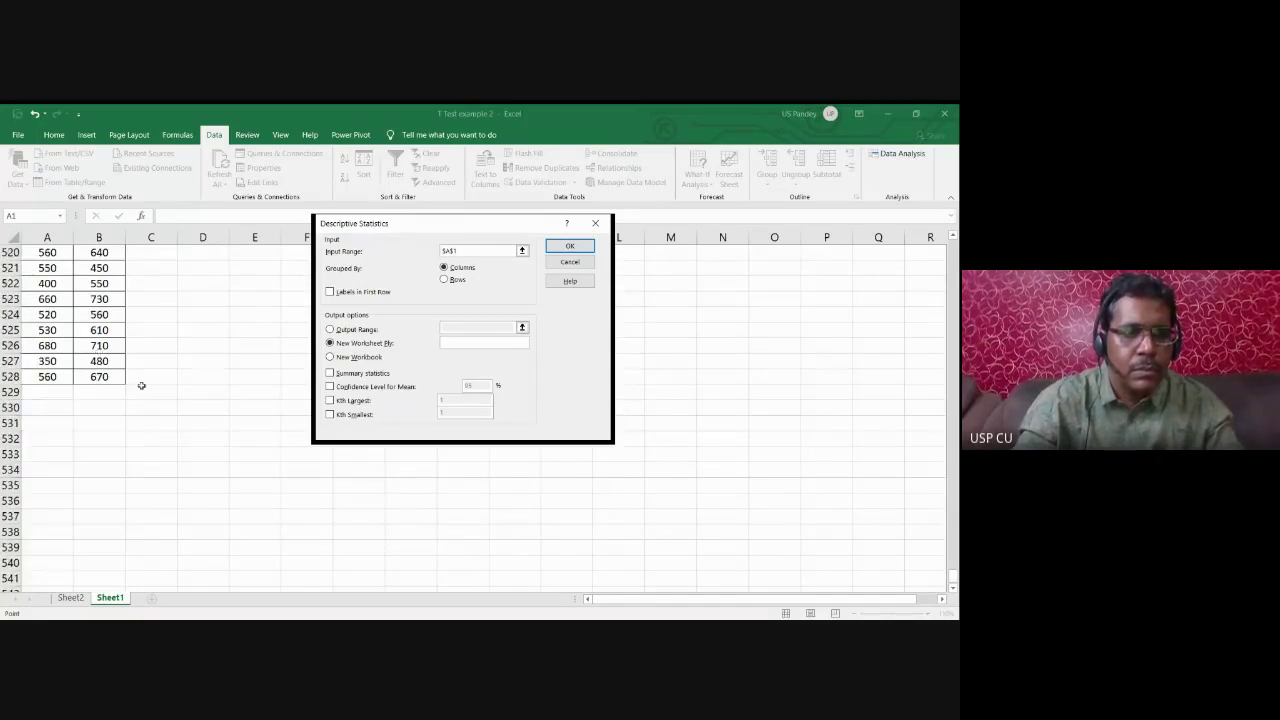
{"action": "left_click", "coordinate": [102, 376], "text": "shift"}
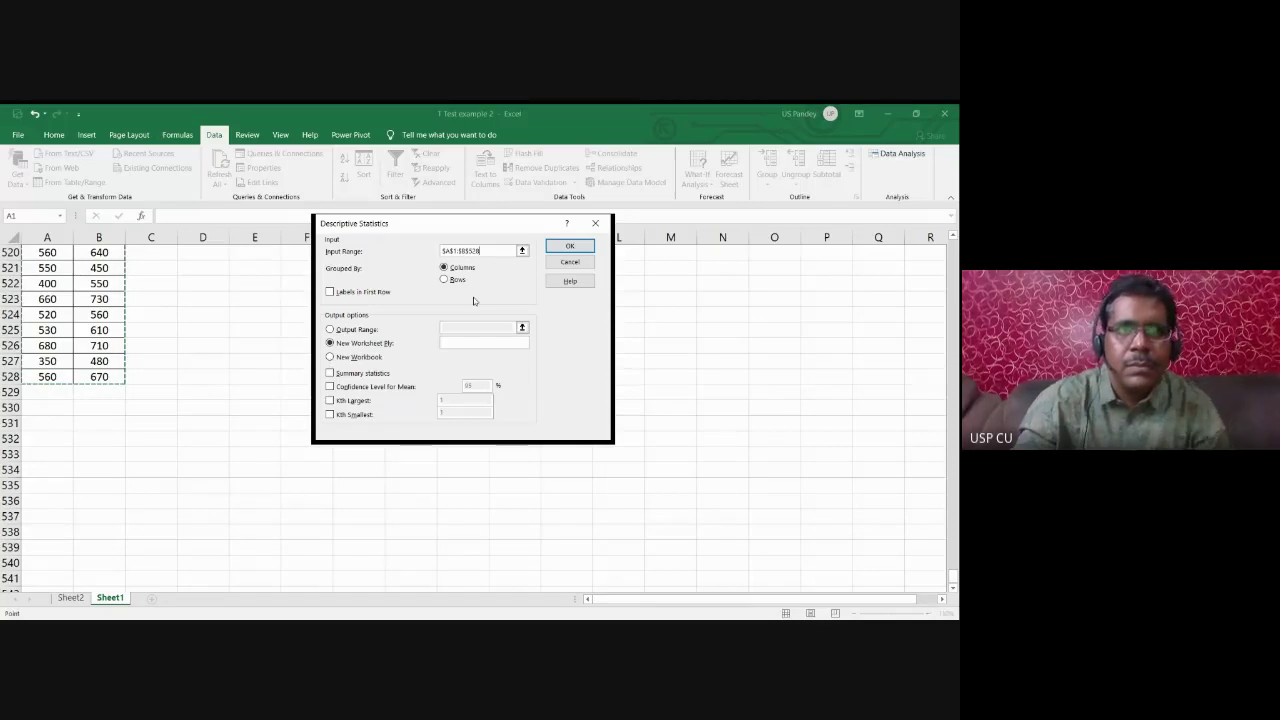
Step: Check Labels in first row and try an Output Range location on the sheet
{"action": "left_click", "coordinate": [331, 292]}
{"action": "left_click", "coordinate": [330, 330]}
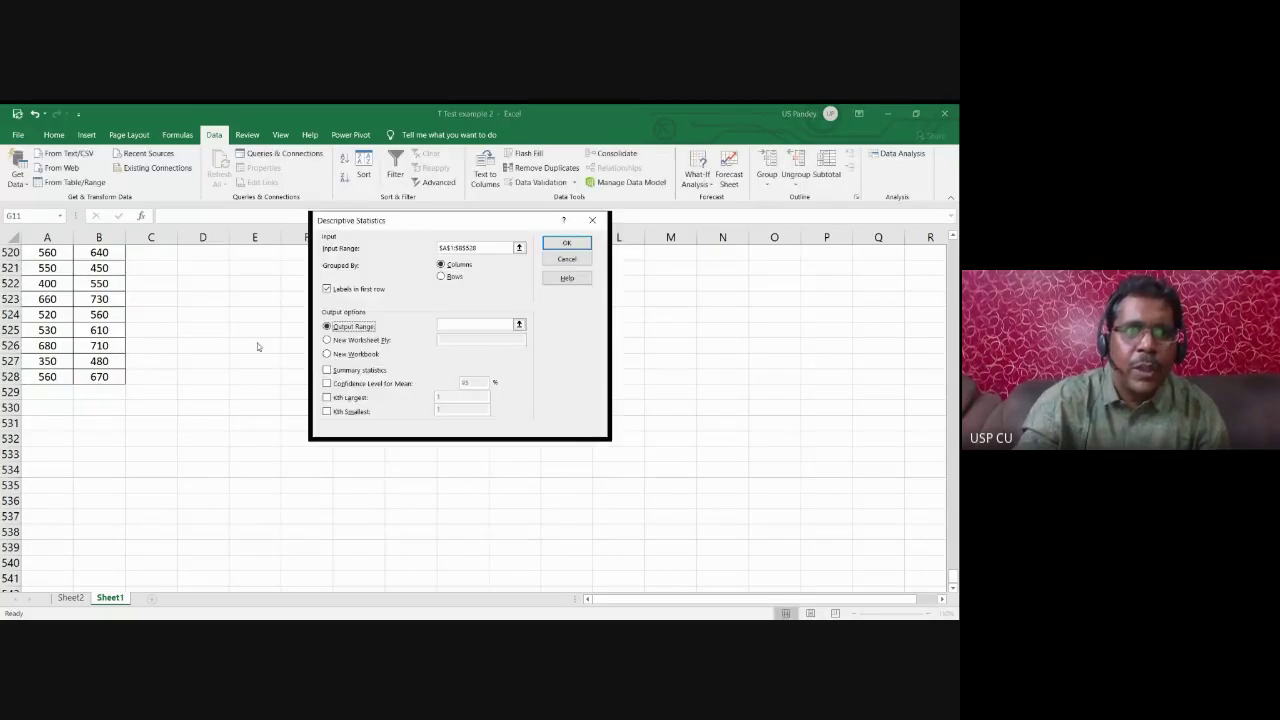
{"action": "left_click", "coordinate": [519, 324]}
{"action": "scroll", "coordinate": [721, 405], "scroll_direction": "up", "scroll_amount": 7}
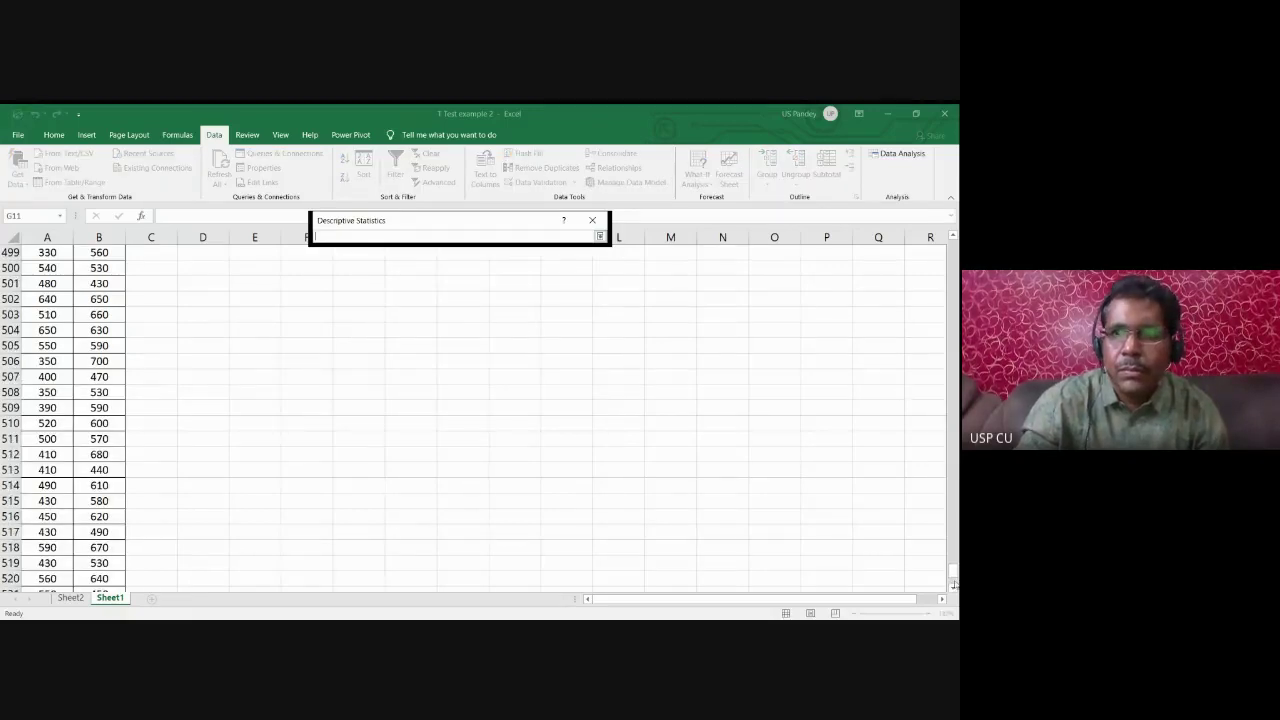
{"action": "left_click_drag", "start_coordinate": [953, 583], "coordinate": [952, 474]}
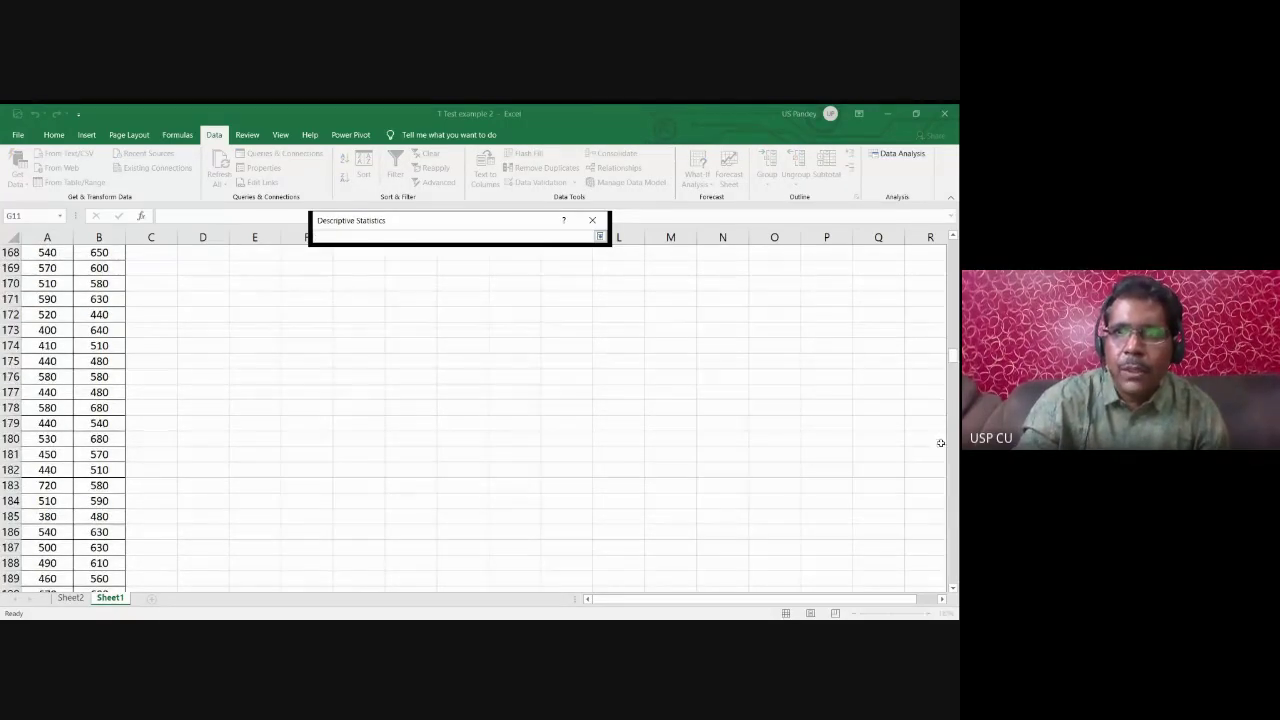
{"action": "left_click_drag", "start_coordinate": [952, 365], "coordinate": [952, 248]}
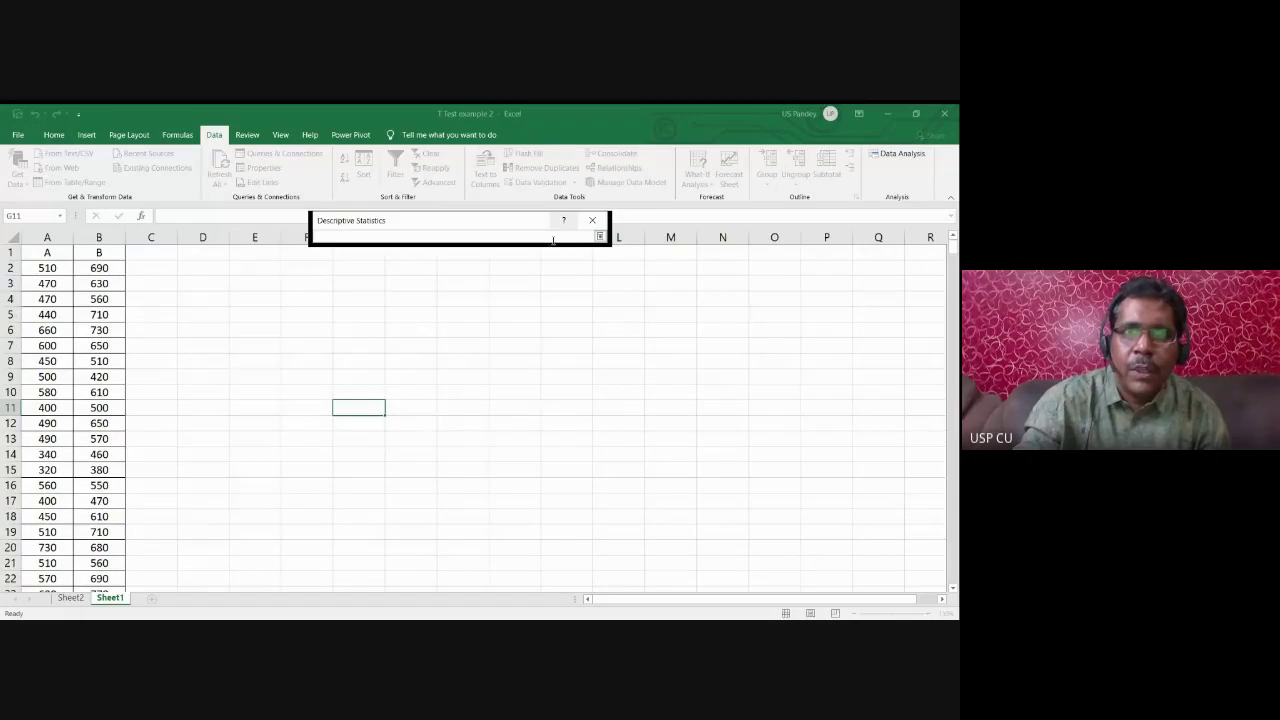
{"action": "left_click", "coordinate": [600, 236]}
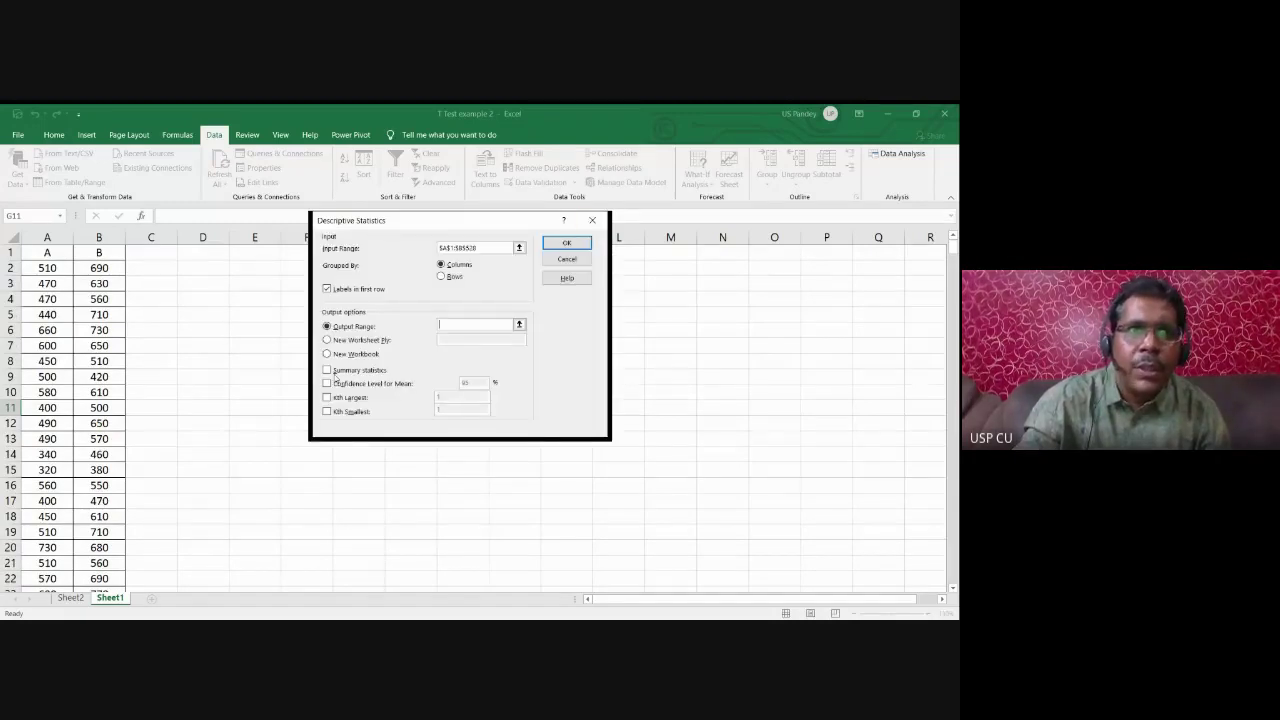
Step: Enable Summary statistics, Confidence Level and Kth Largest/Smallest, output to a New Worksheet Ply, and run
{"action": "left_click", "coordinate": [334, 371]}
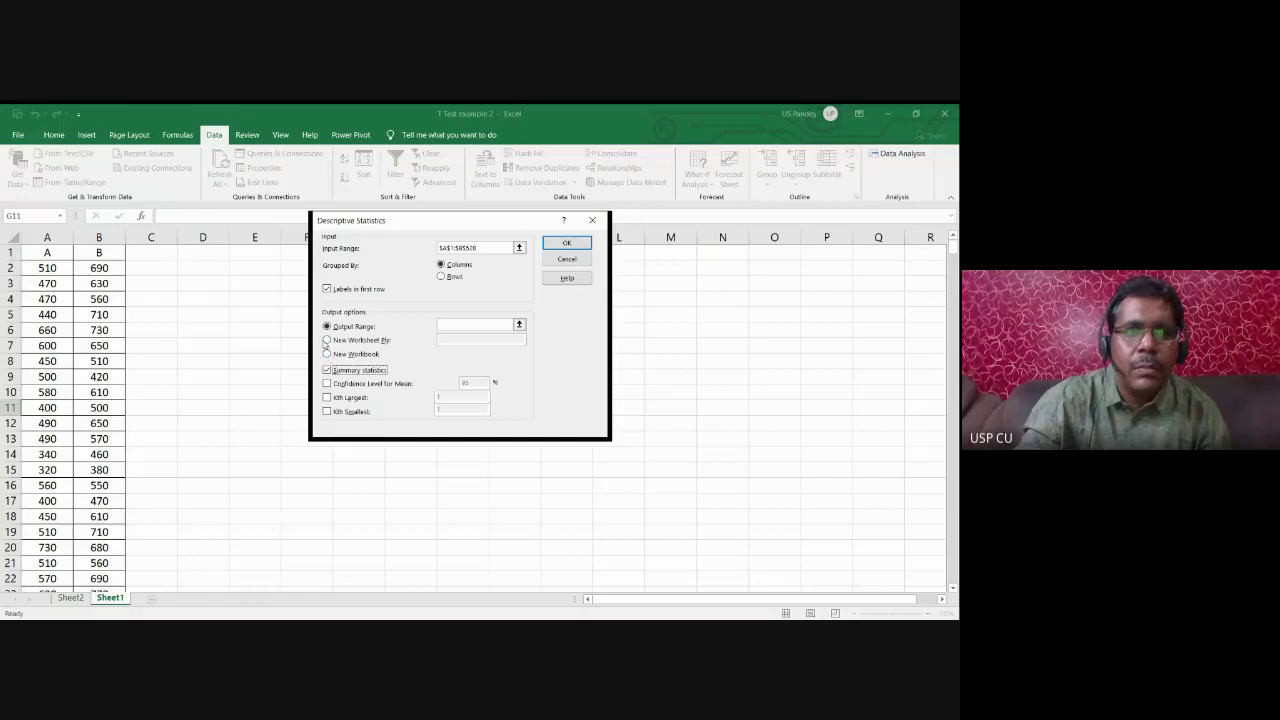
{"action": "left_click", "coordinate": [326, 341]}
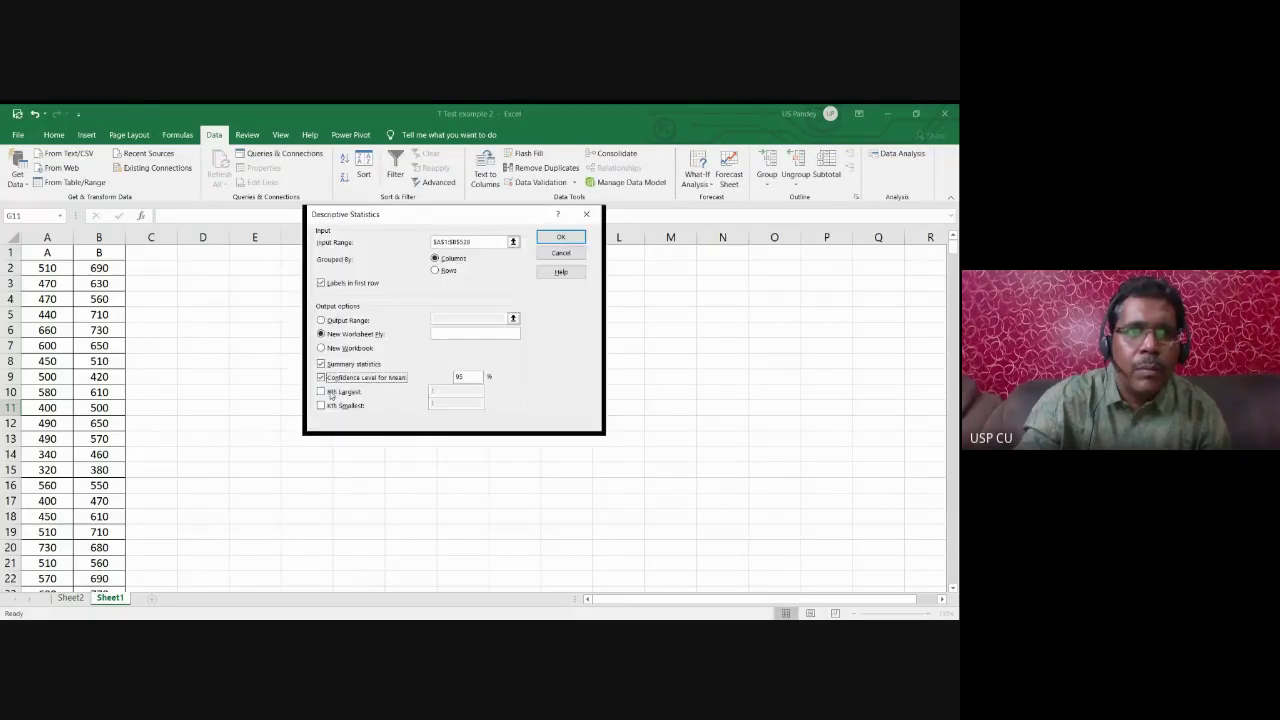
{"action": "left_click", "coordinate": [319, 389]}
{"action": "left_click", "coordinate": [318, 401]}
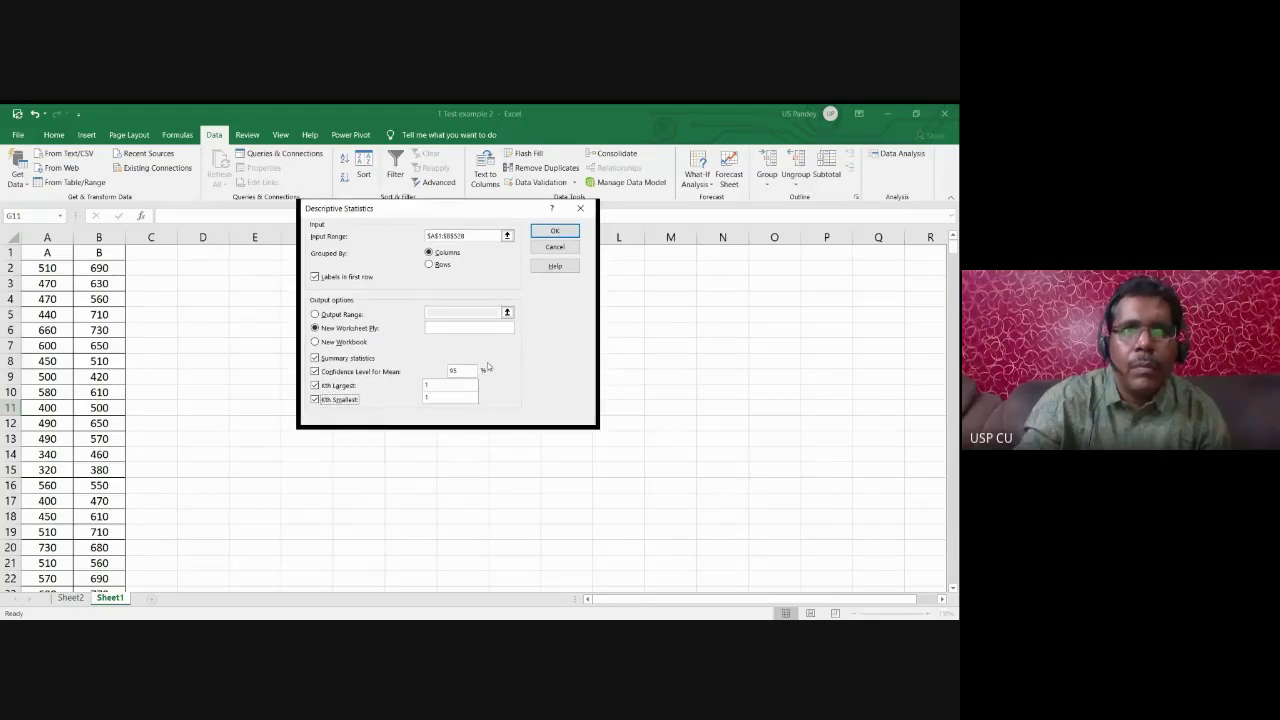
{"action": "left_click", "coordinate": [555, 232]}
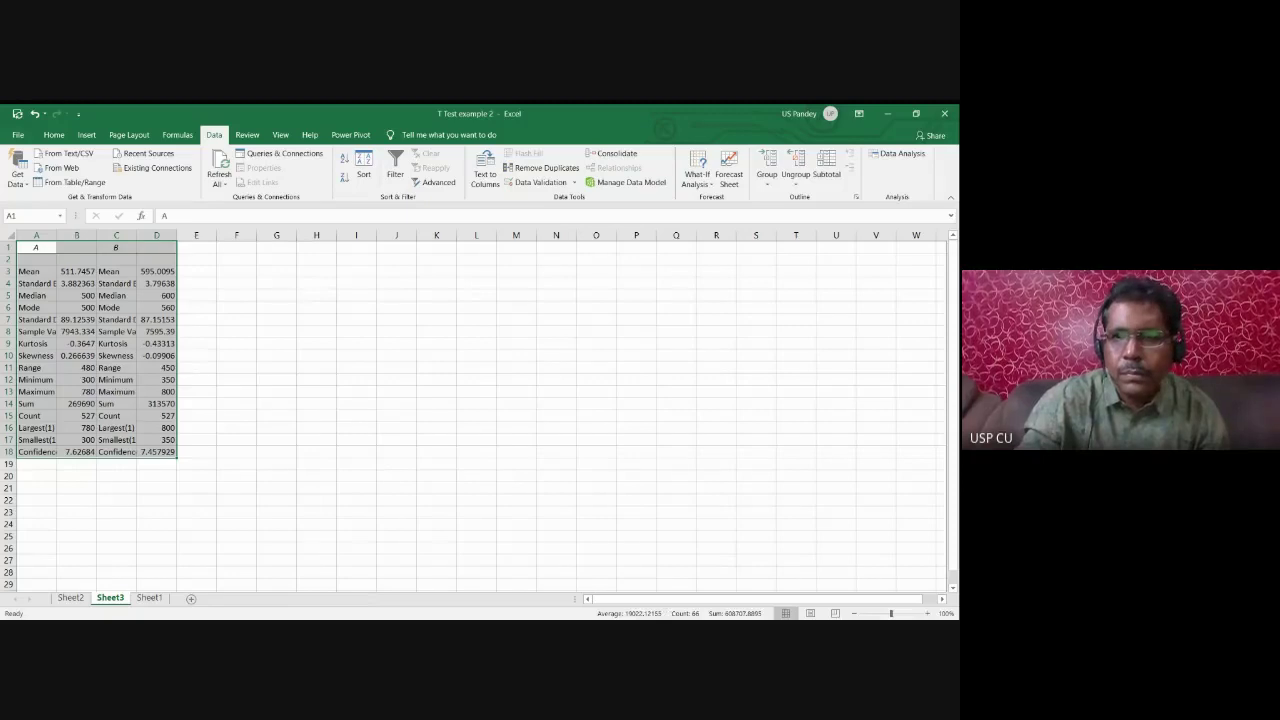
{"action": "left_click", "coordinate": [927, 613]}
{"action": "left_click", "coordinate": [927, 613]}
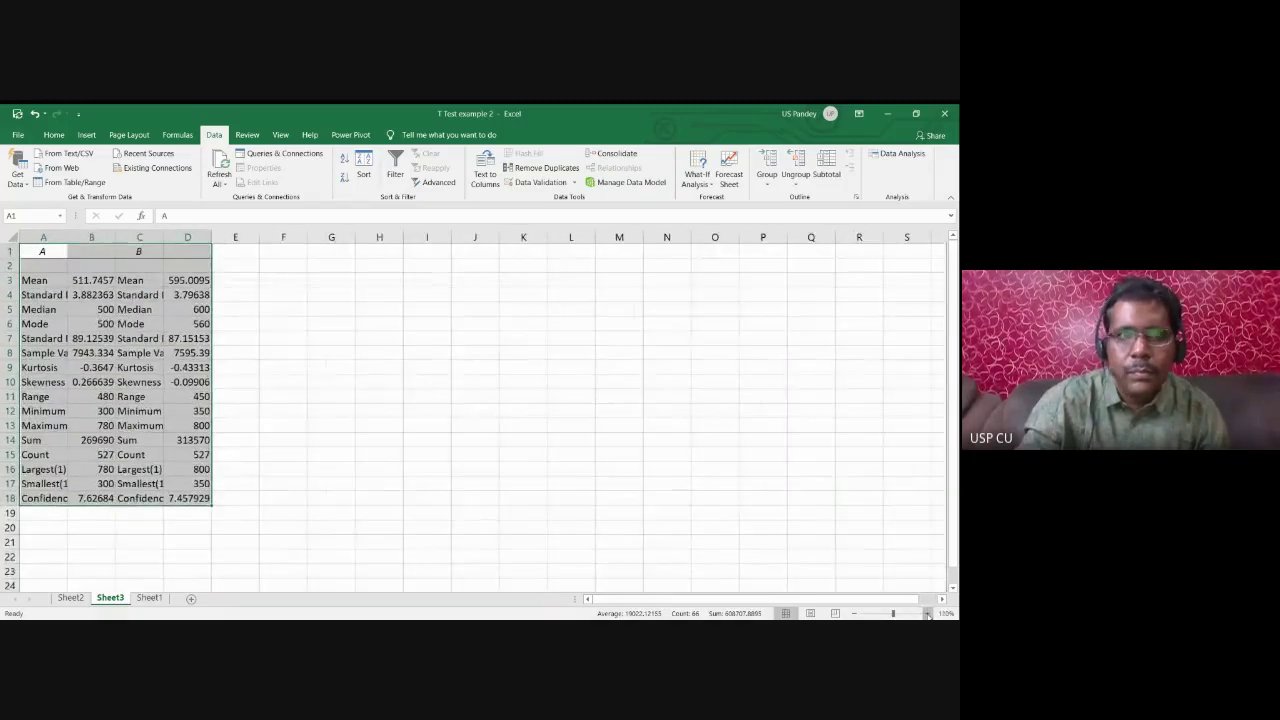
{"action": "left_click", "coordinate": [927, 613]}
{"action": "left_click_drag", "start_coordinate": [74, 236], "coordinate": [73, 236]}
{"action": "double_click", "coordinate": [74, 236]}
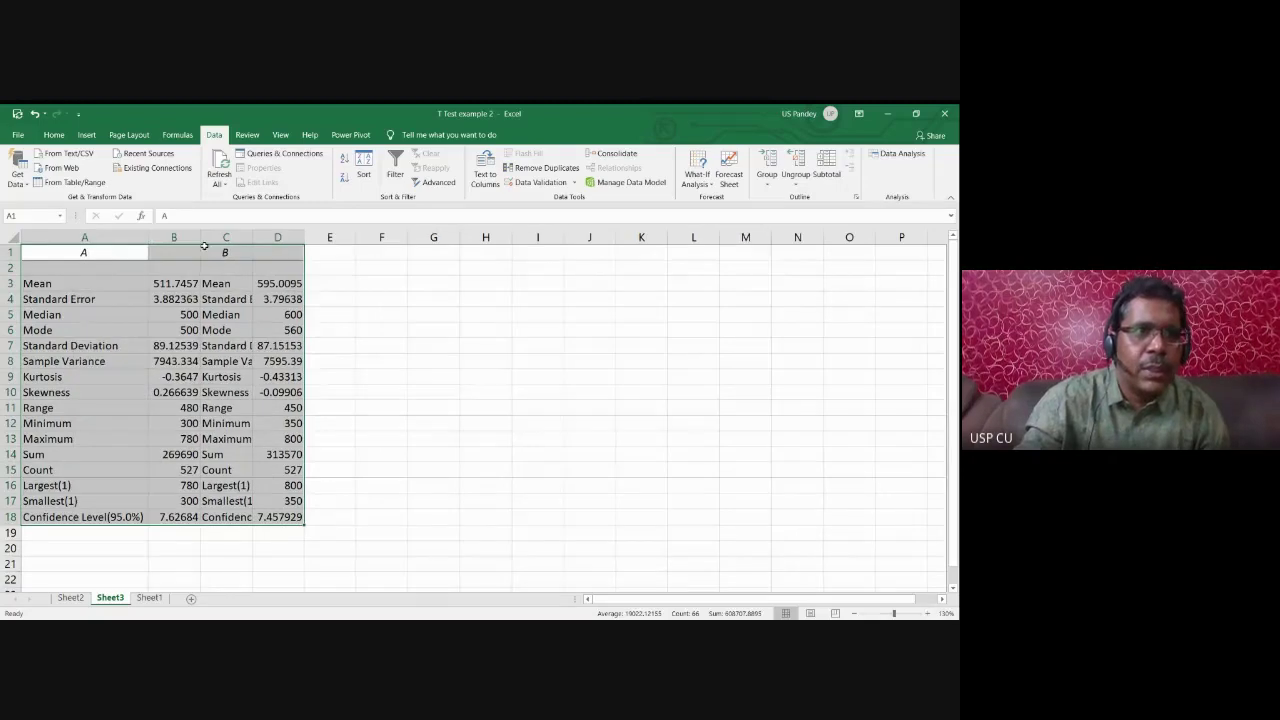
{"action": "double_click", "coordinate": [198, 236]}
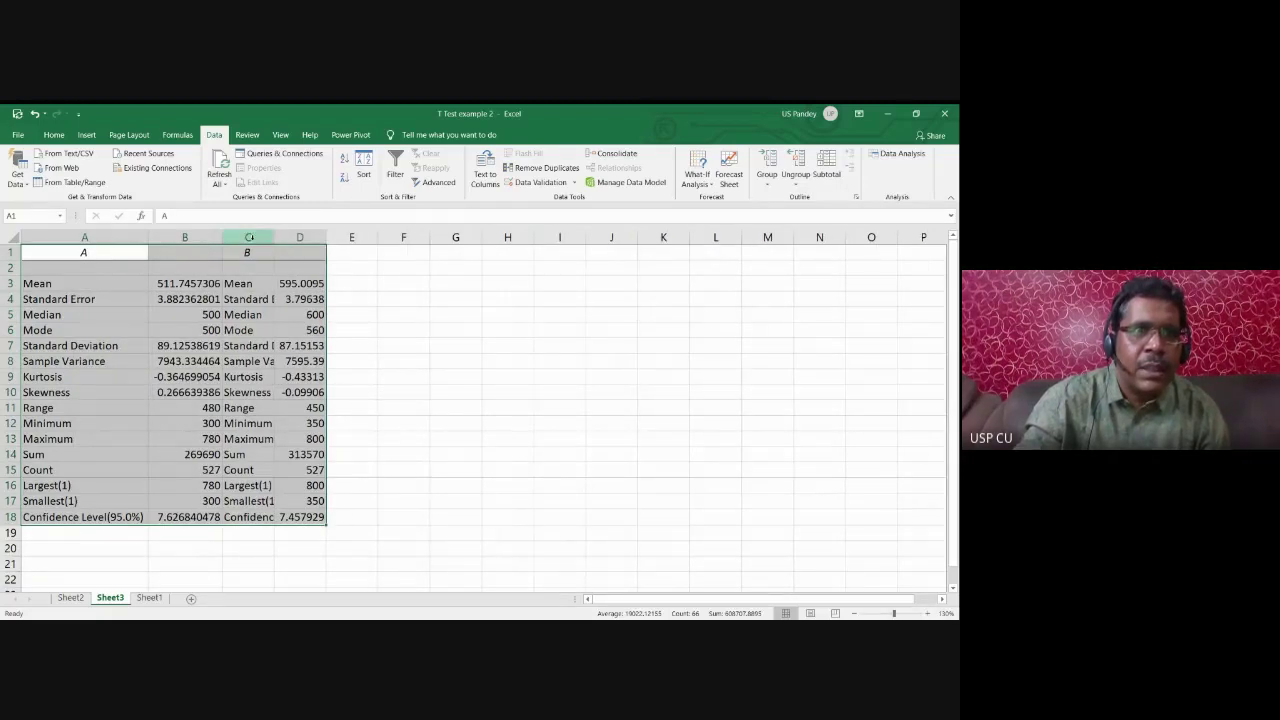
{"action": "double_click", "coordinate": [273, 236]}
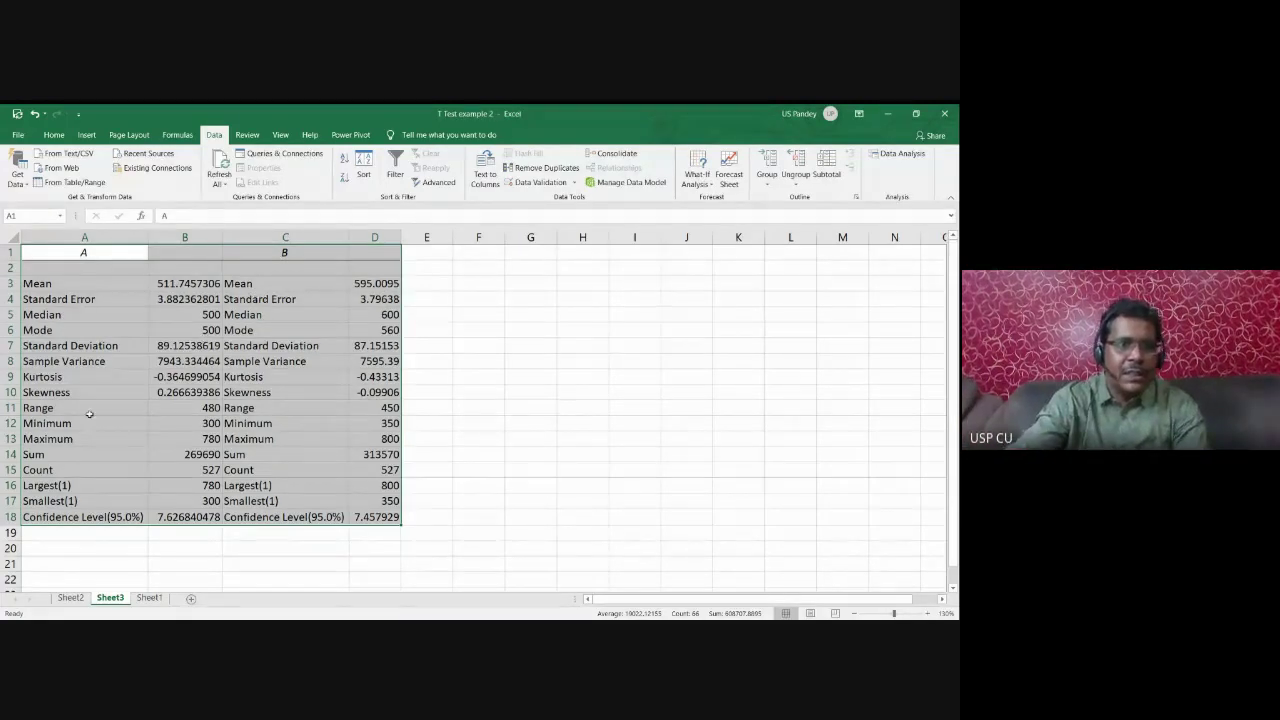
{"action": "left_click", "coordinate": [211, 505]}
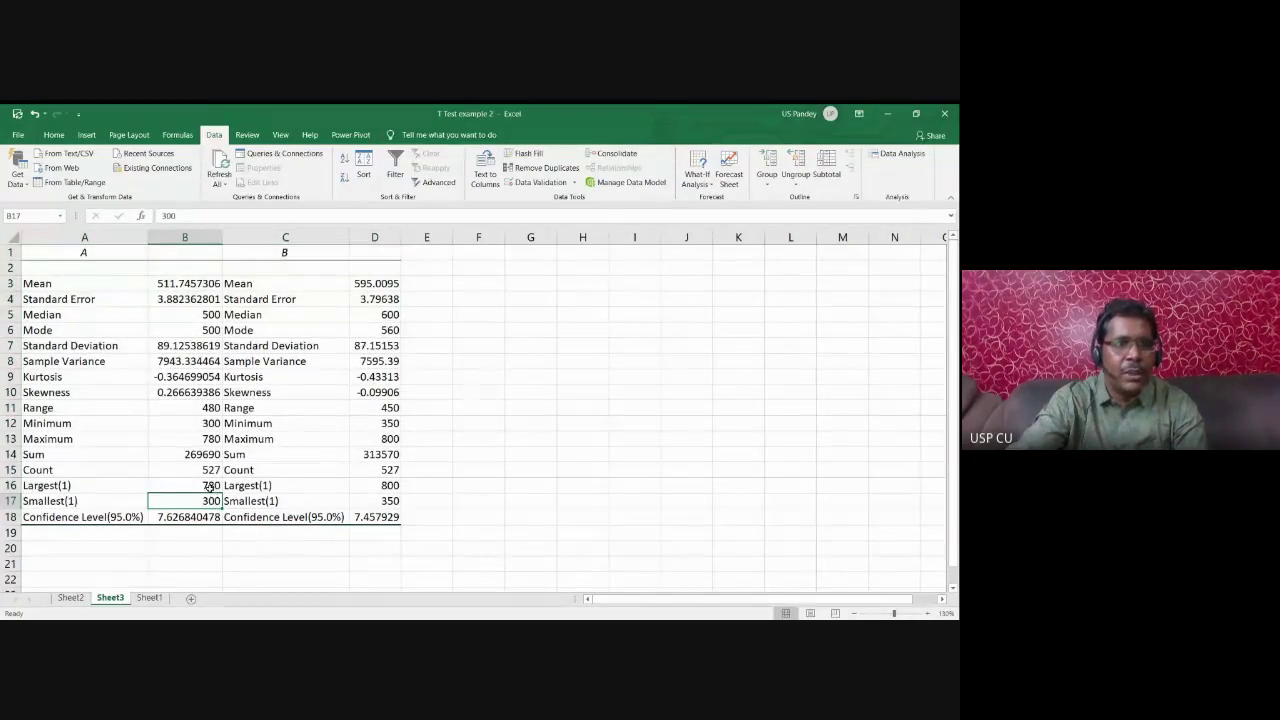
{"action": "left_click", "coordinate": [210, 486]}
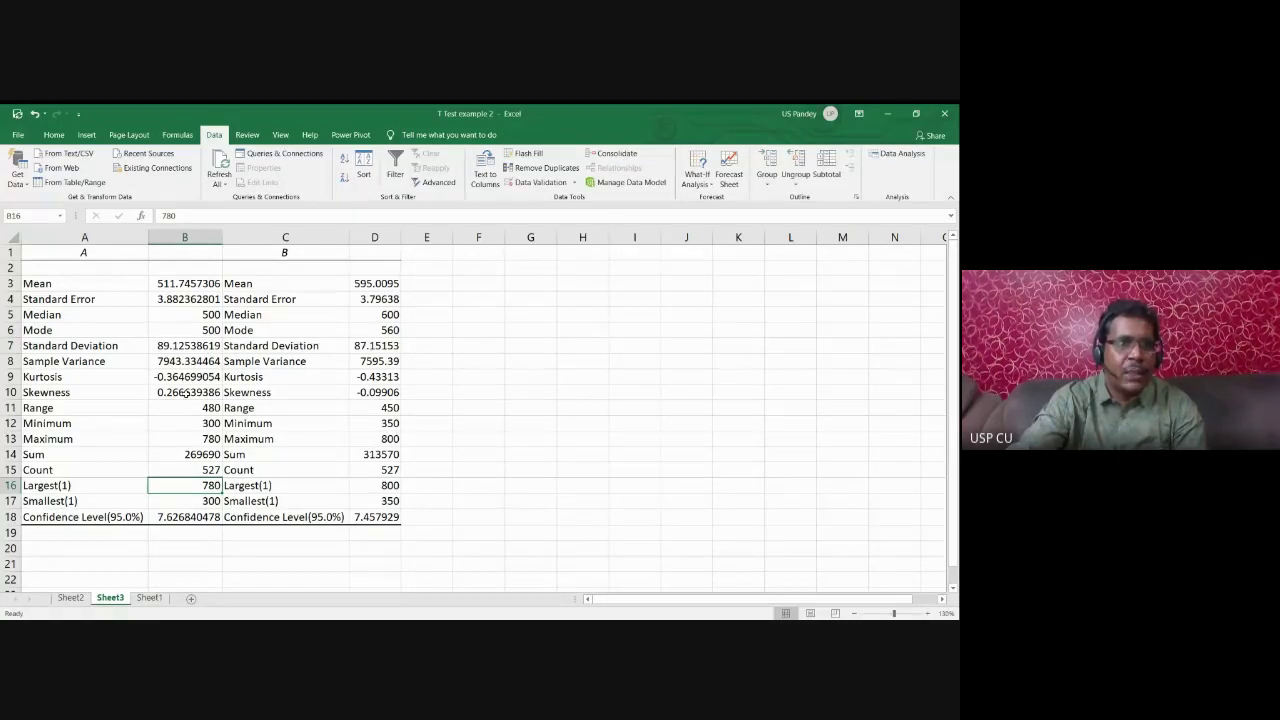
{"action": "left_click", "coordinate": [185, 393]}
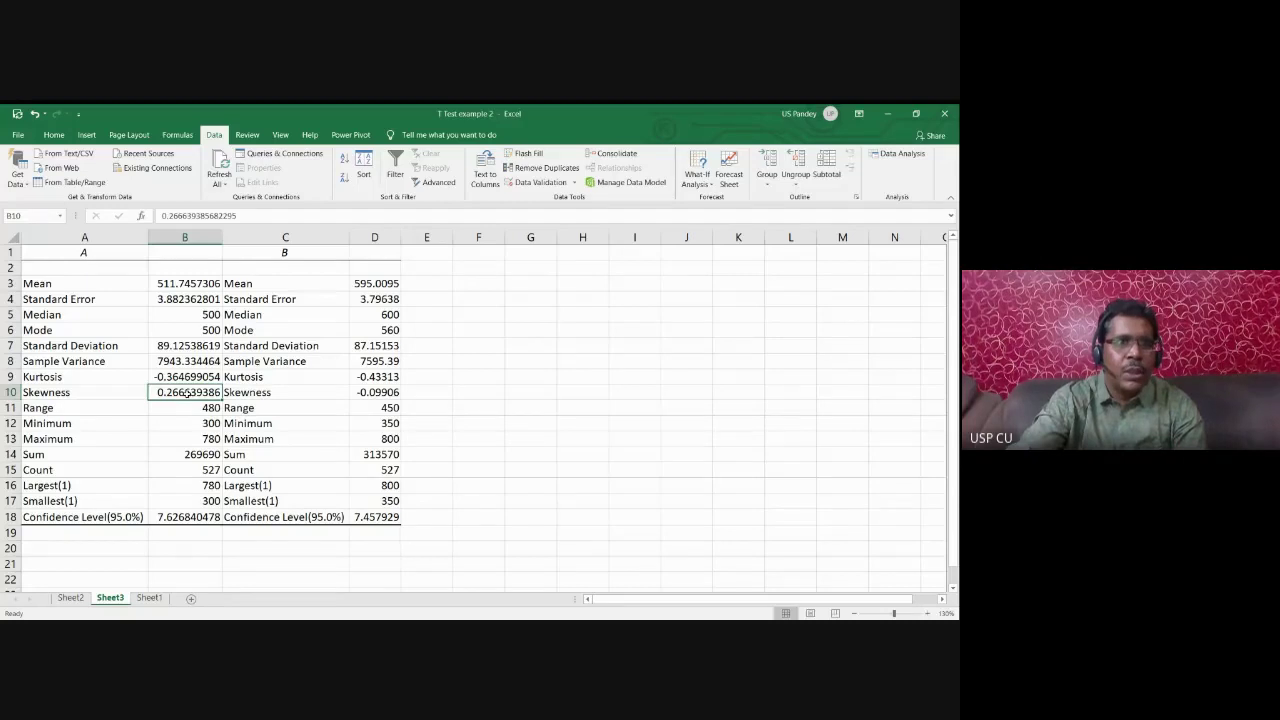
{"action": "left_click", "coordinate": [197, 408]}
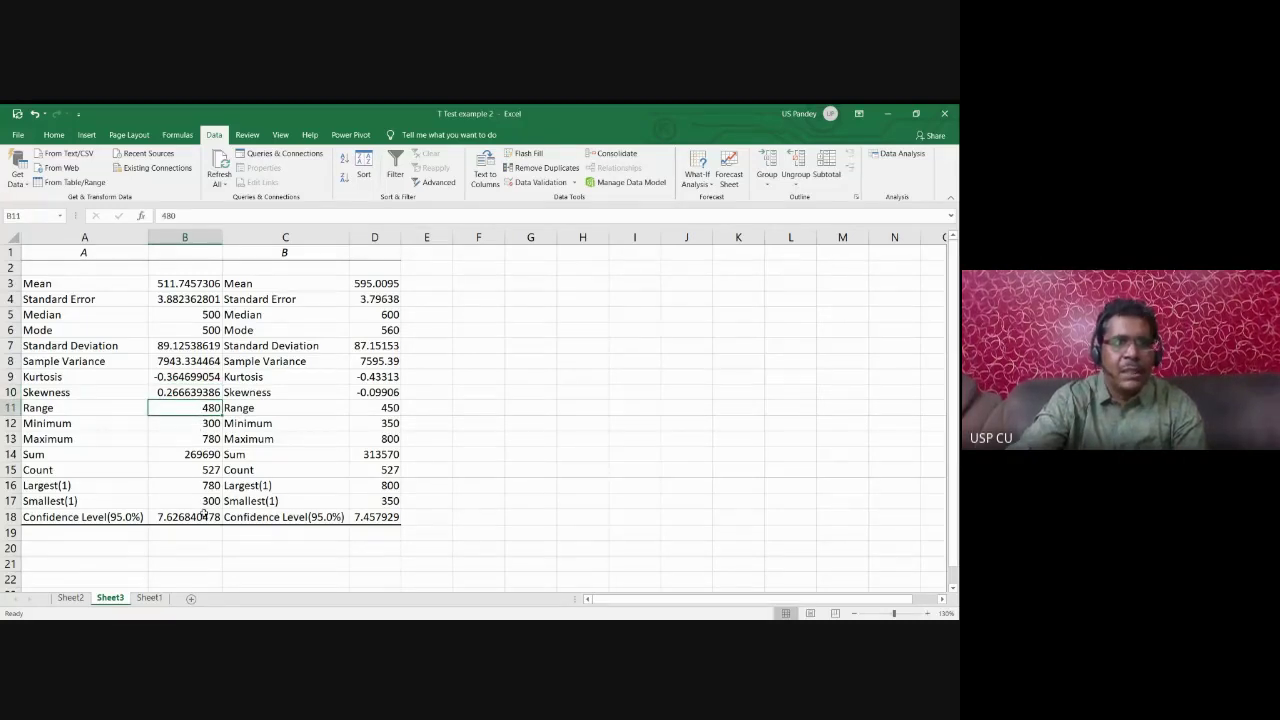
{"action": "left_click", "coordinate": [12, 517]}
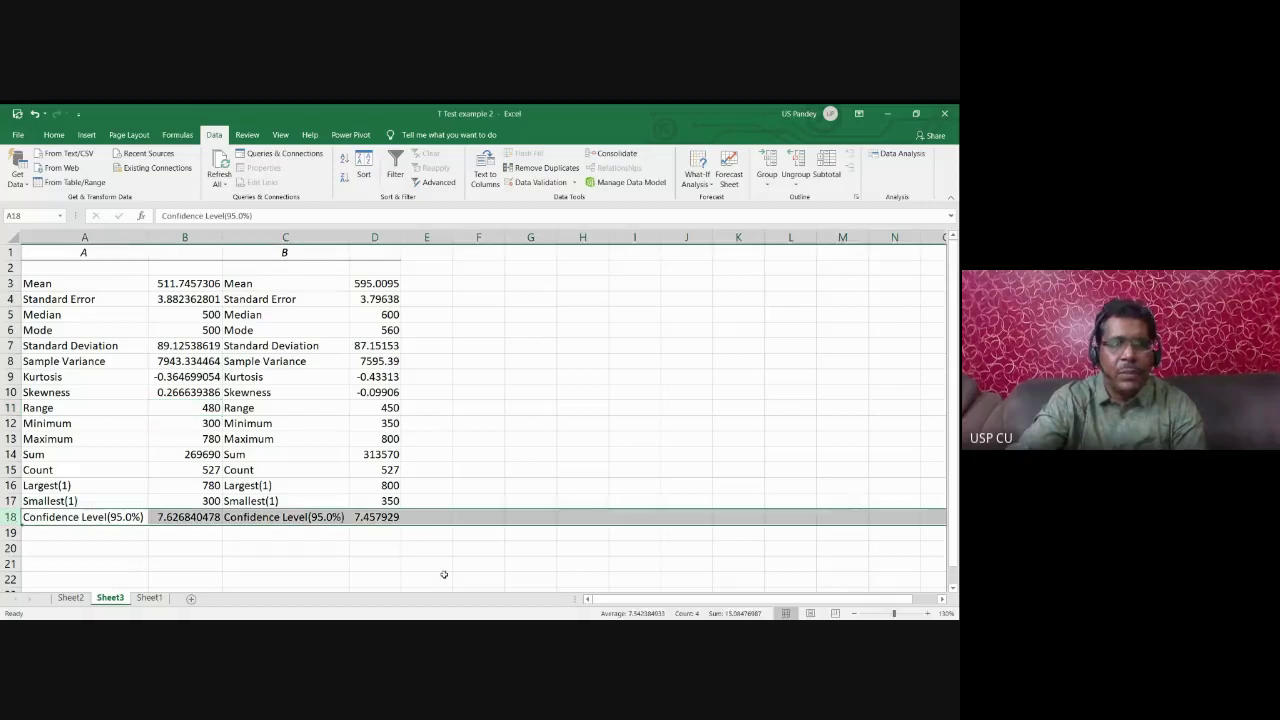
{"action": "left_click", "coordinate": [165, 539]}
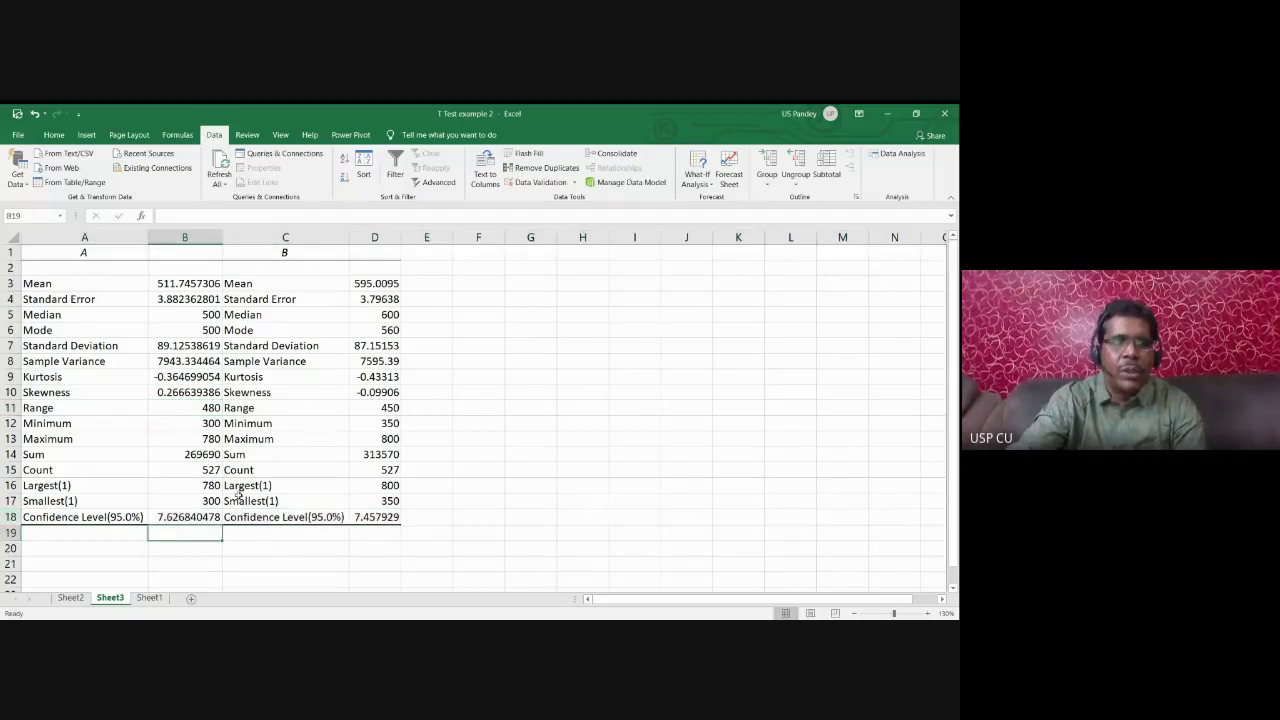
{"action": "left_click_drag", "start_coordinate": [583, 438], "coordinate": [530, 438]}
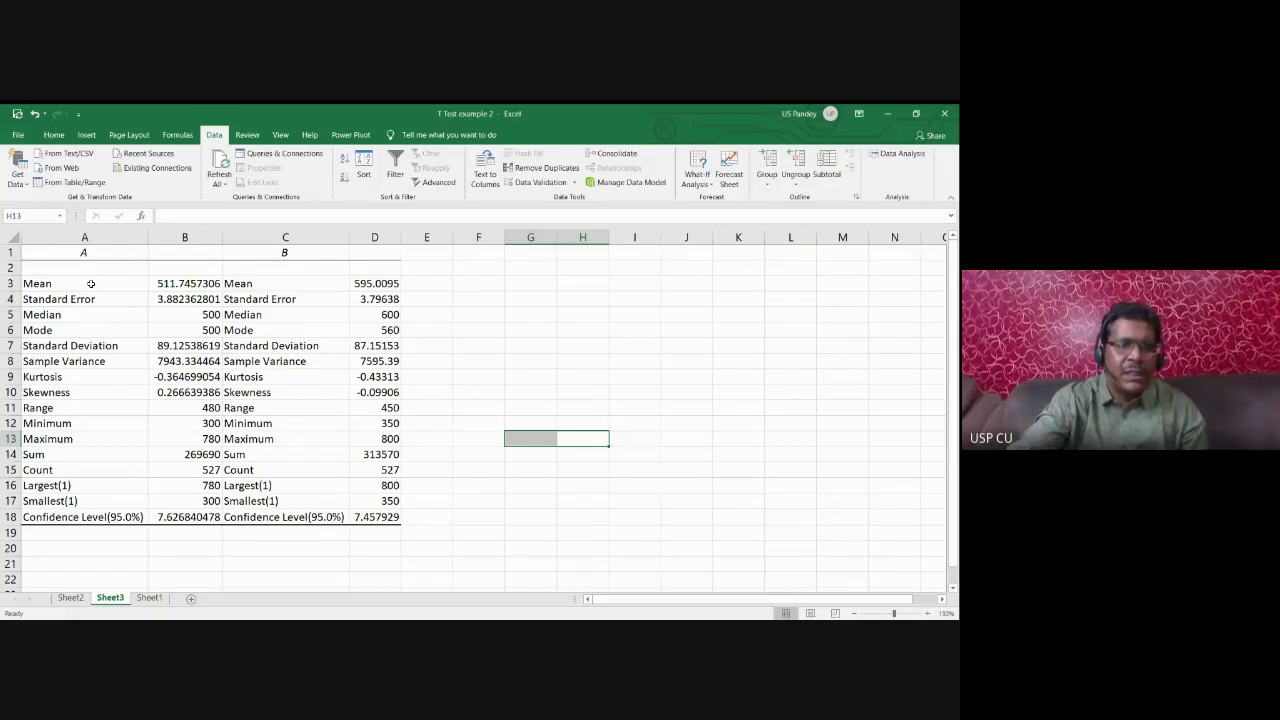
{"action": "left_click", "coordinate": [70, 598]}
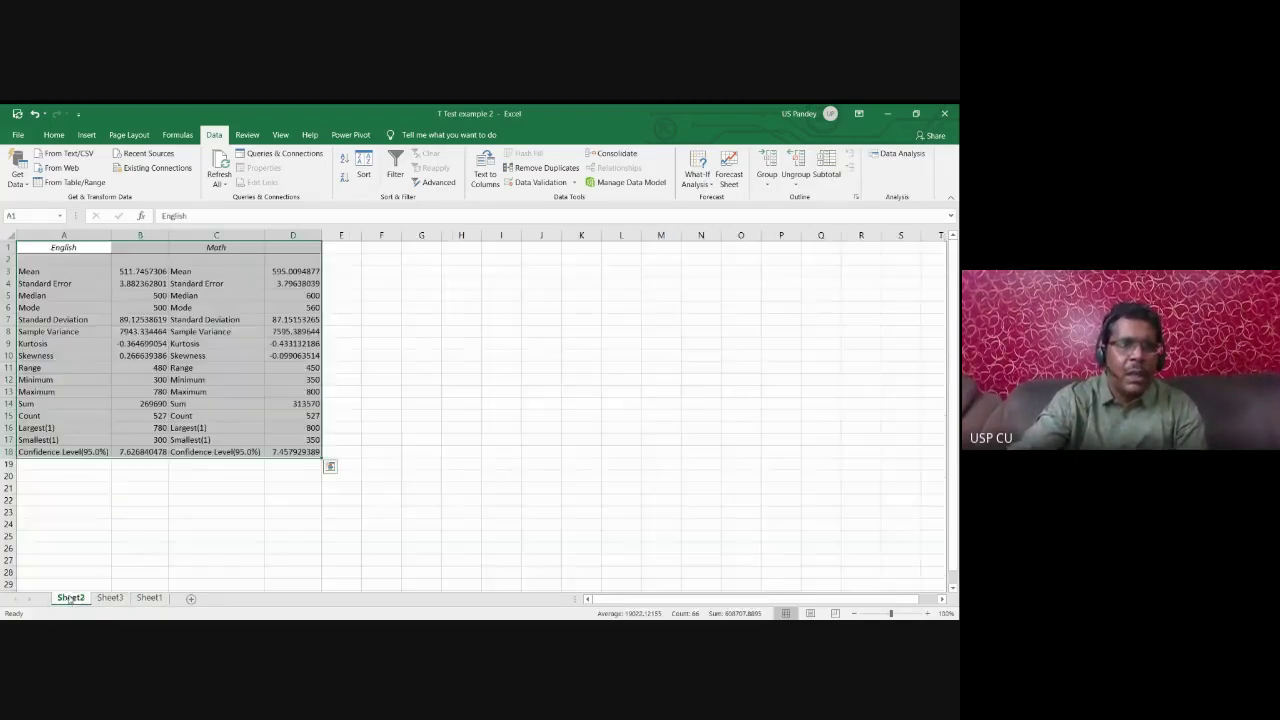
Step: Go back to Sheet1 with the raw A and B score columns
{"action": "left_click", "coordinate": [150, 598]}
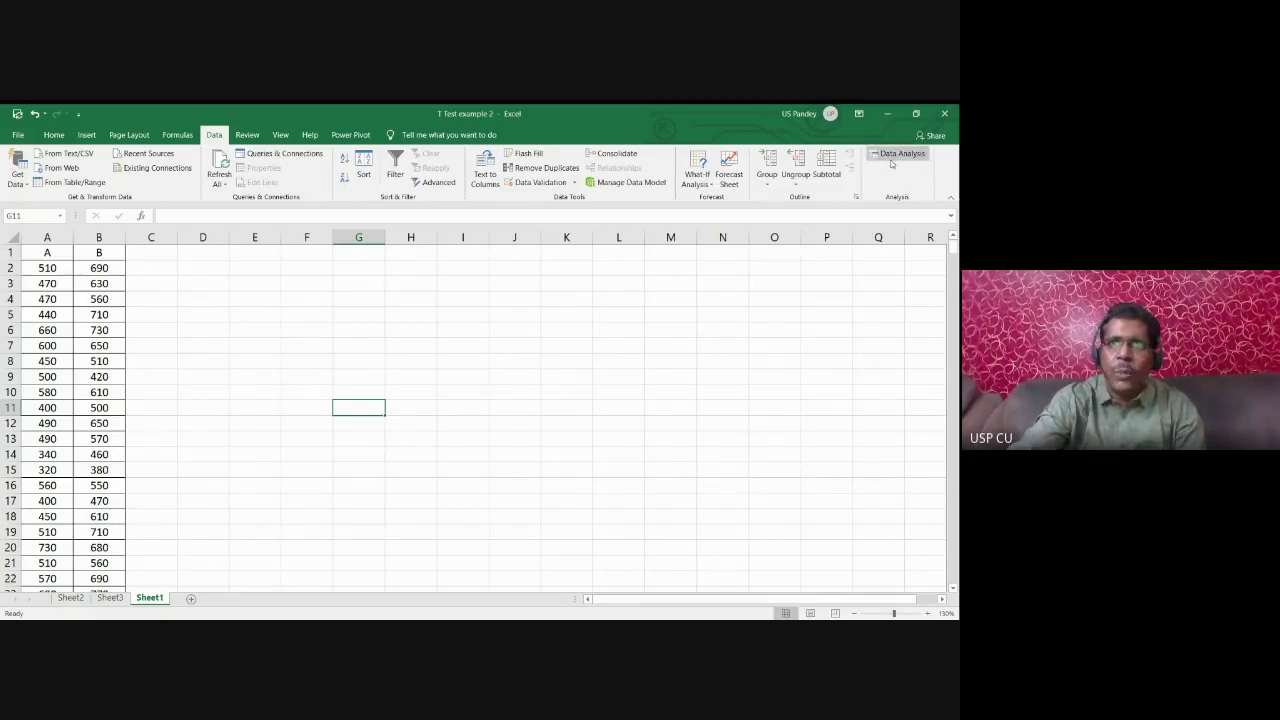
{"action": "left_click", "coordinate": [17, 135]}
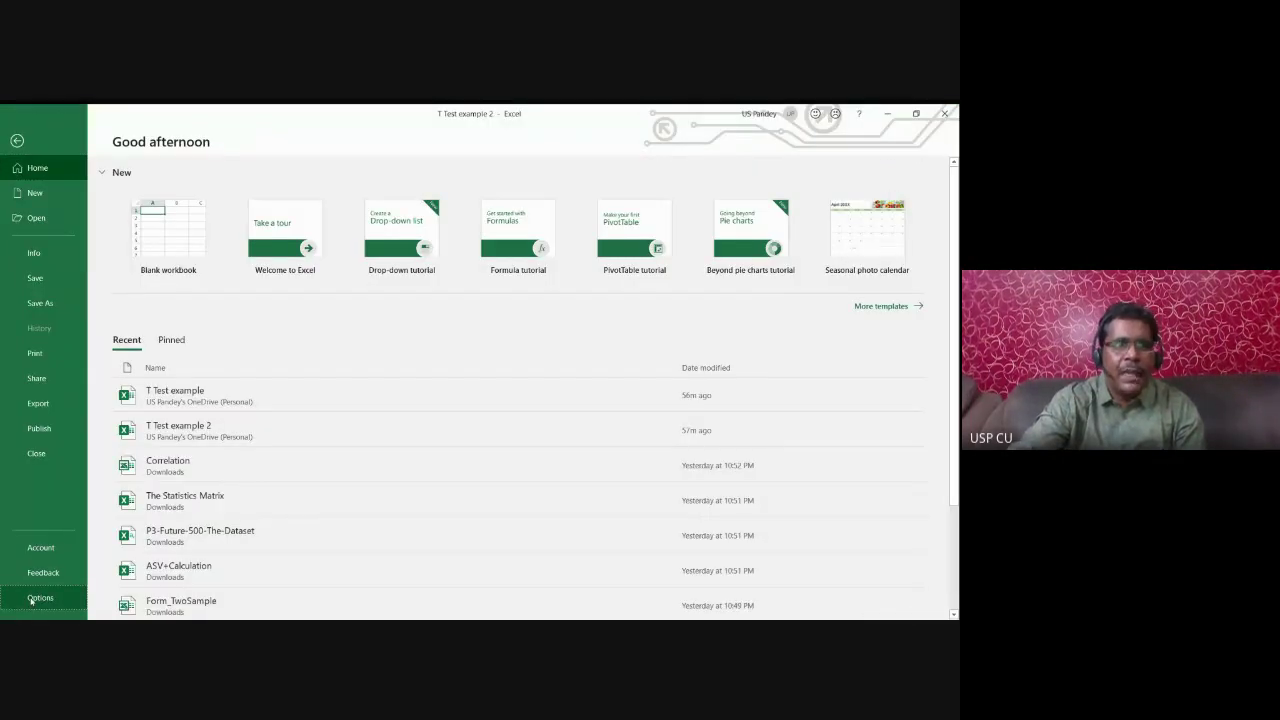
{"action": "left_click", "coordinate": [31, 598]}
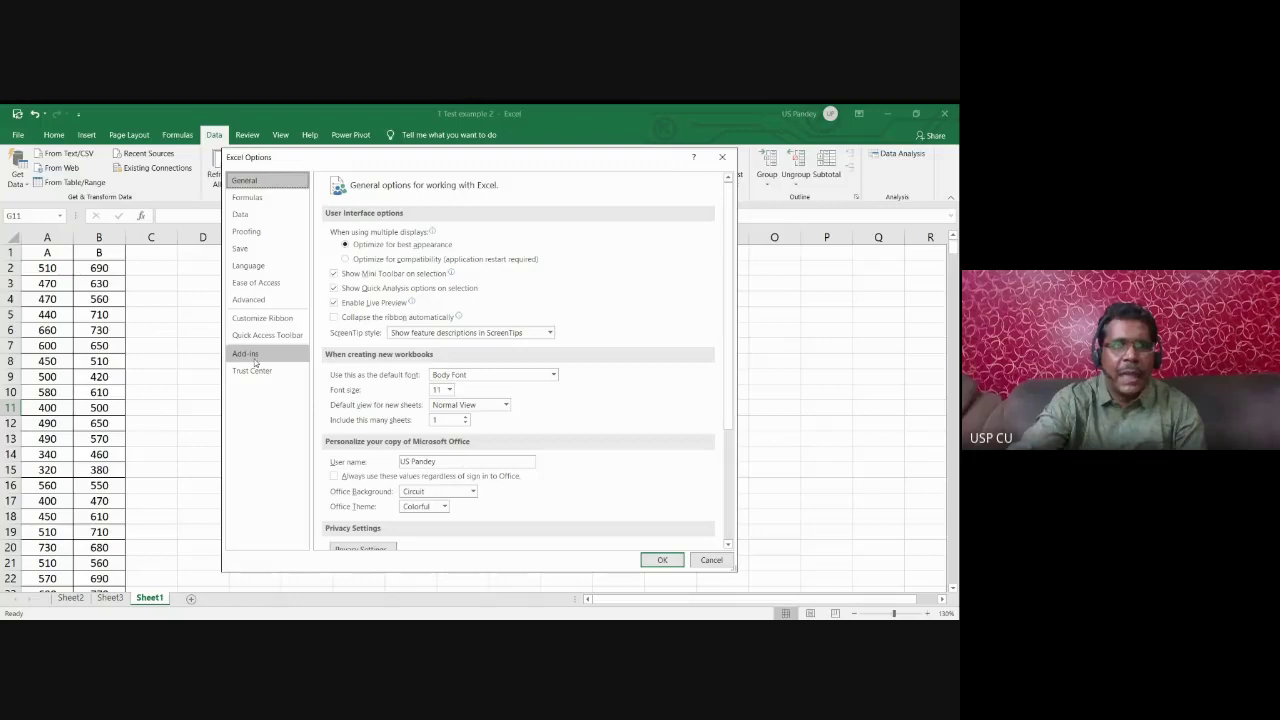
{"action": "left_click", "coordinate": [248, 354]}
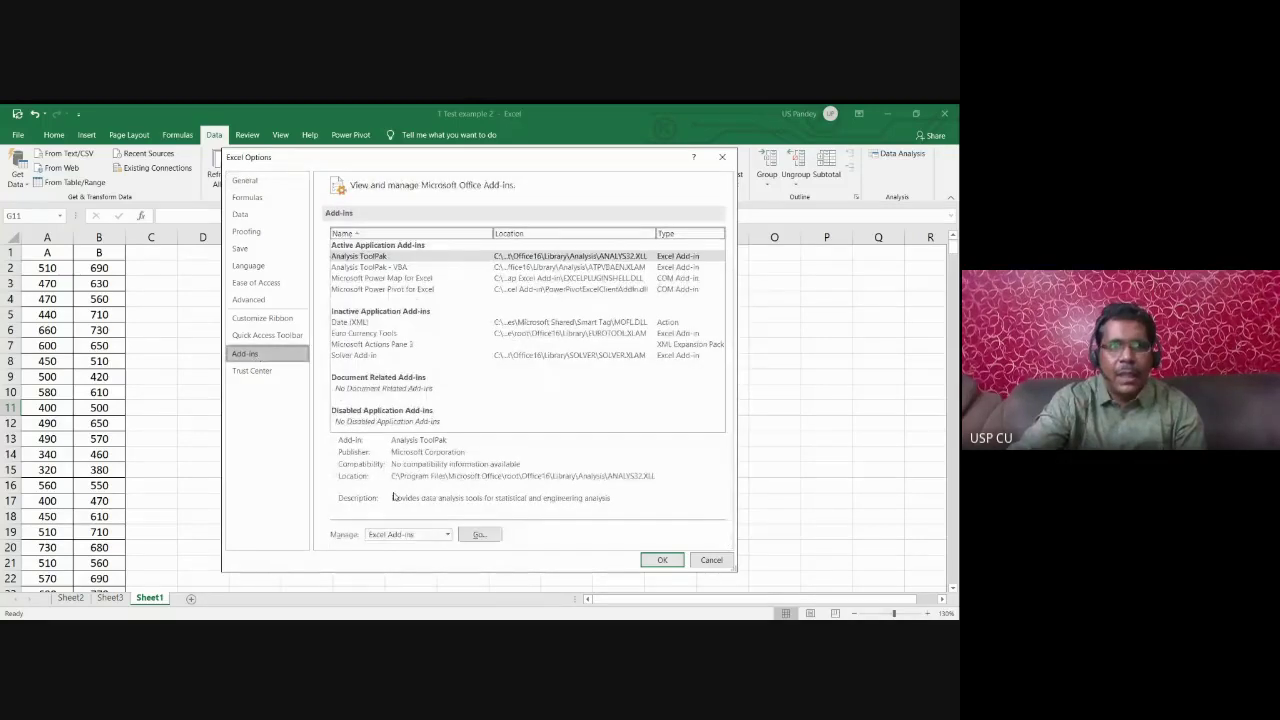
{"action": "left_click", "coordinate": [478, 536]}
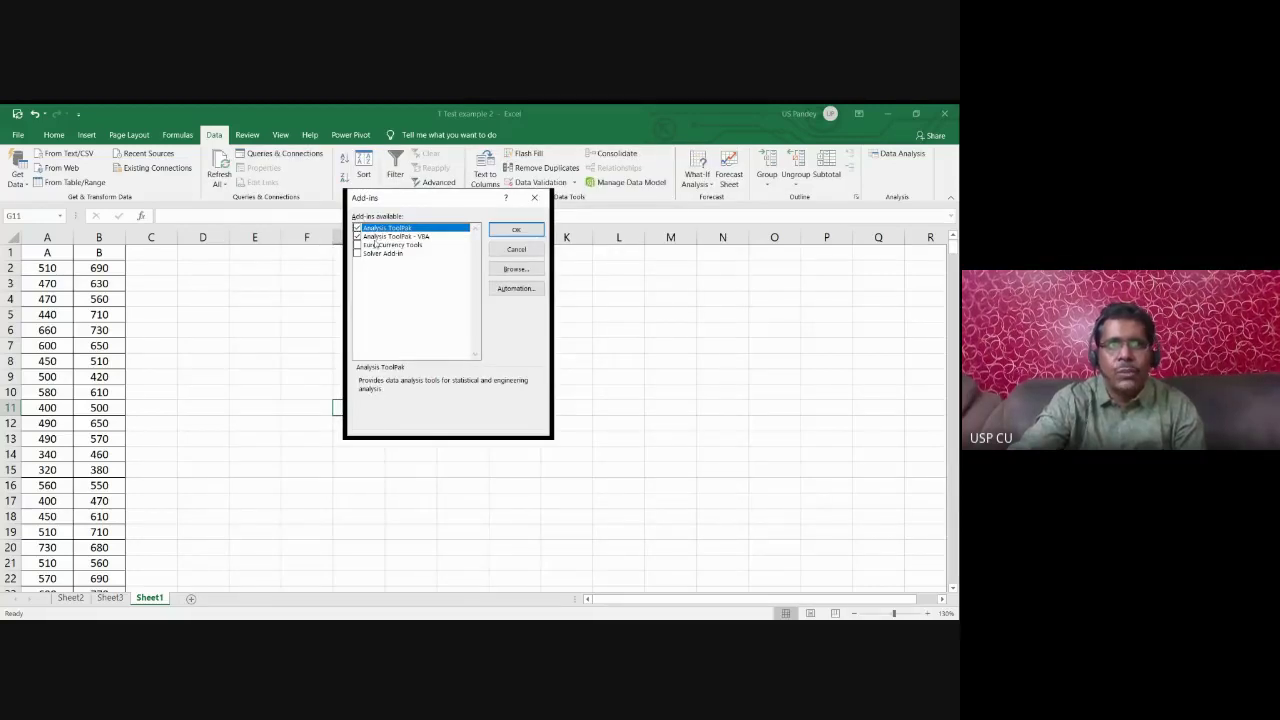
{"action": "left_click", "coordinate": [526, 232]}
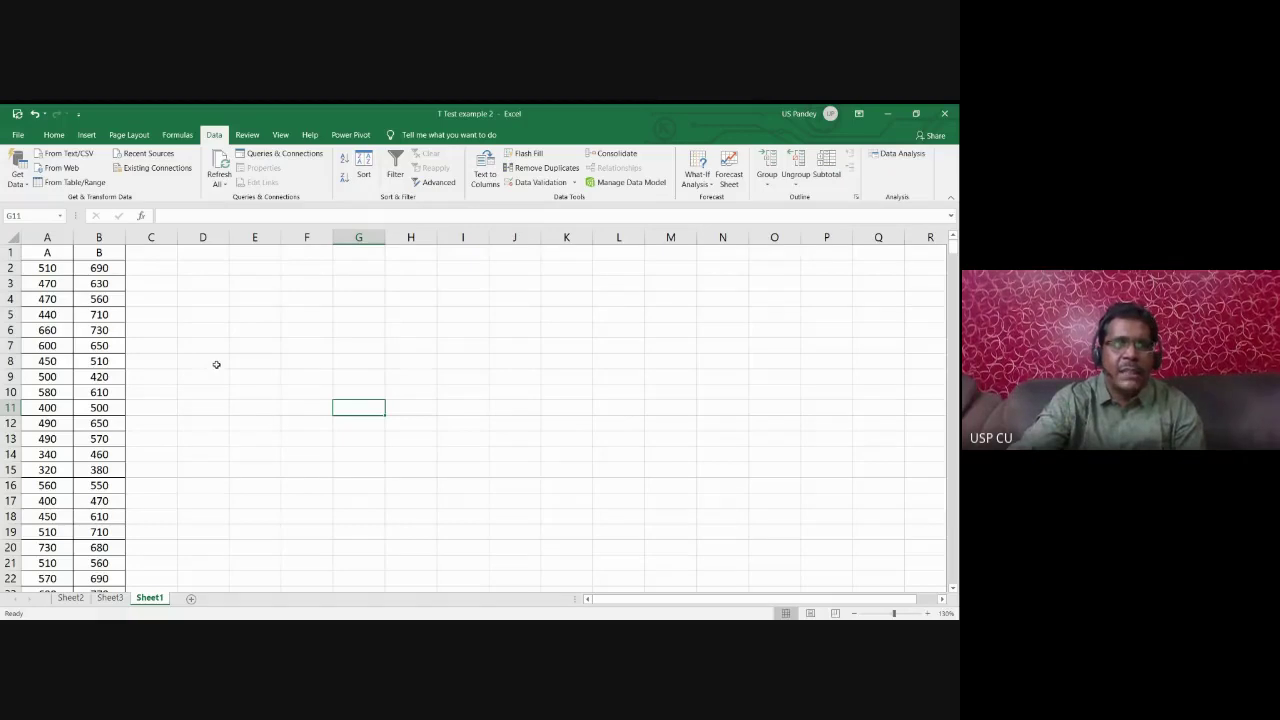
Step: Pick t-Test: Two-Sample Assuming Equal Variances from the Data Analysis list to open its settings
{"action": "left_click", "coordinate": [884, 160]}
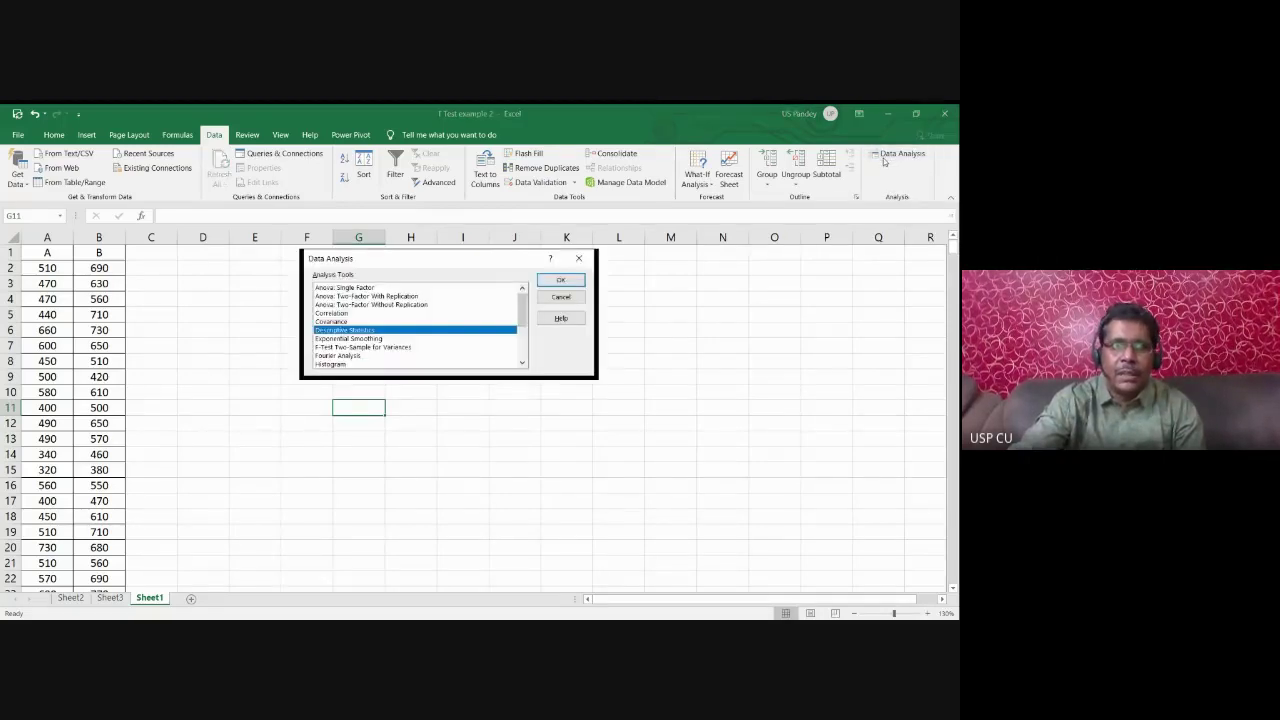
{"action": "scroll", "coordinate": [524, 316], "scroll_direction": "down", "scroll_amount": 3}
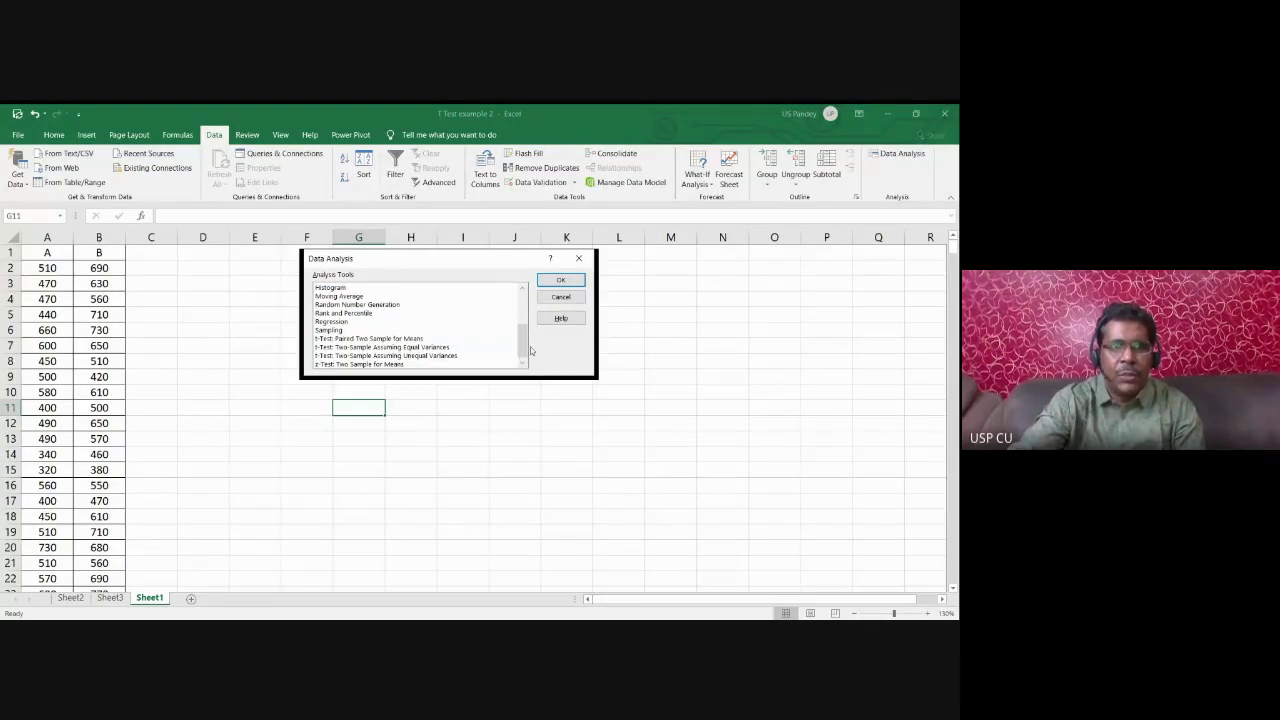
{"action": "scroll", "coordinate": [530, 346], "scroll_direction": "down", "scroll_amount": 1}
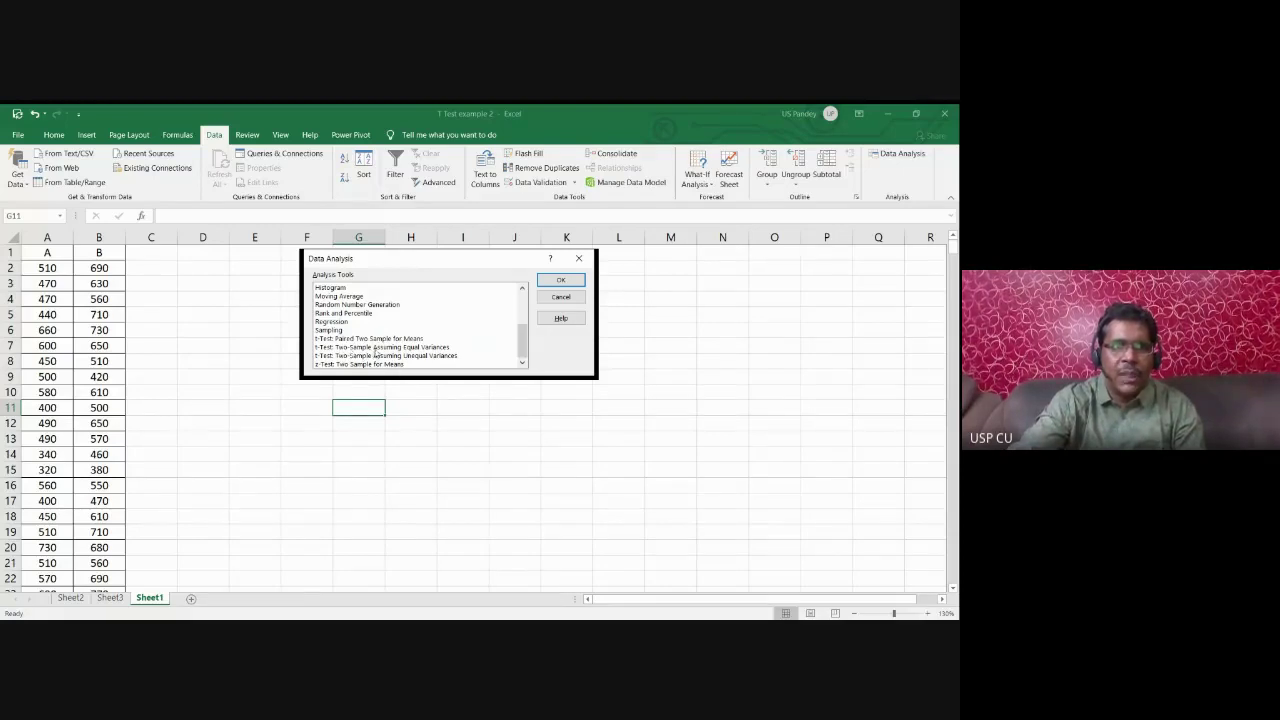
{"action": "left_click", "coordinate": [376, 347]}
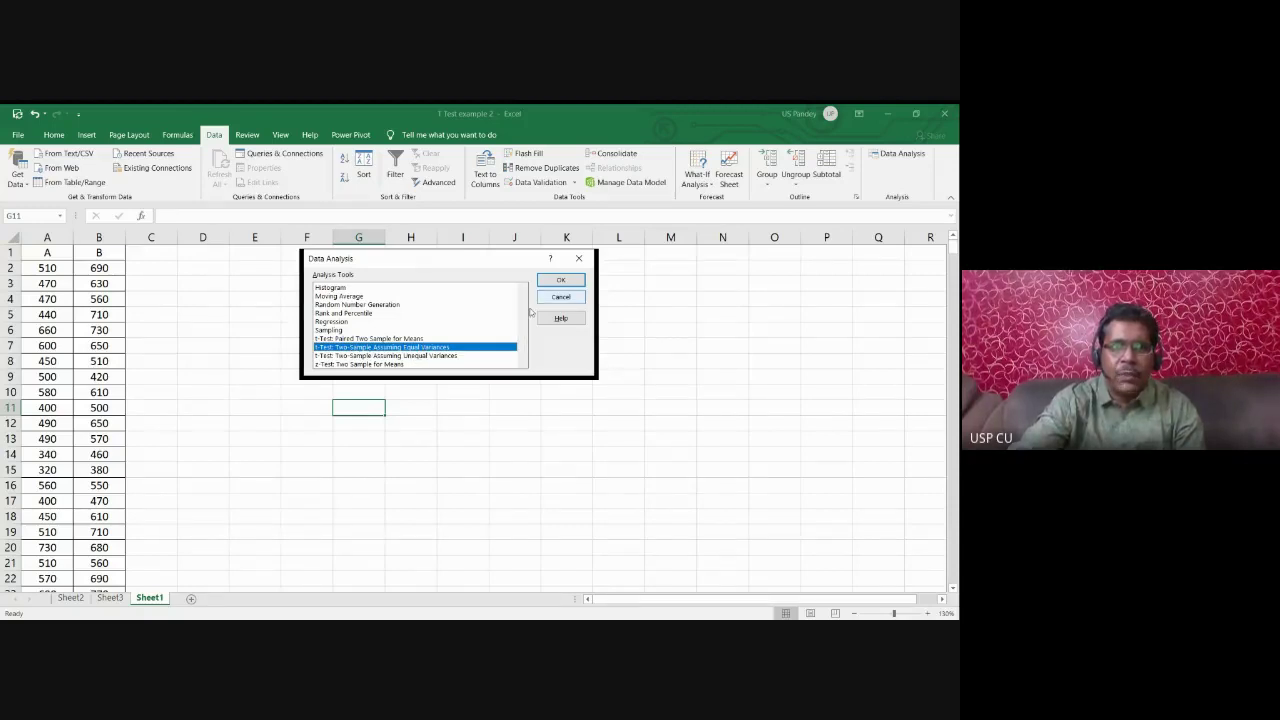
{"action": "left_click", "coordinate": [560, 280]}
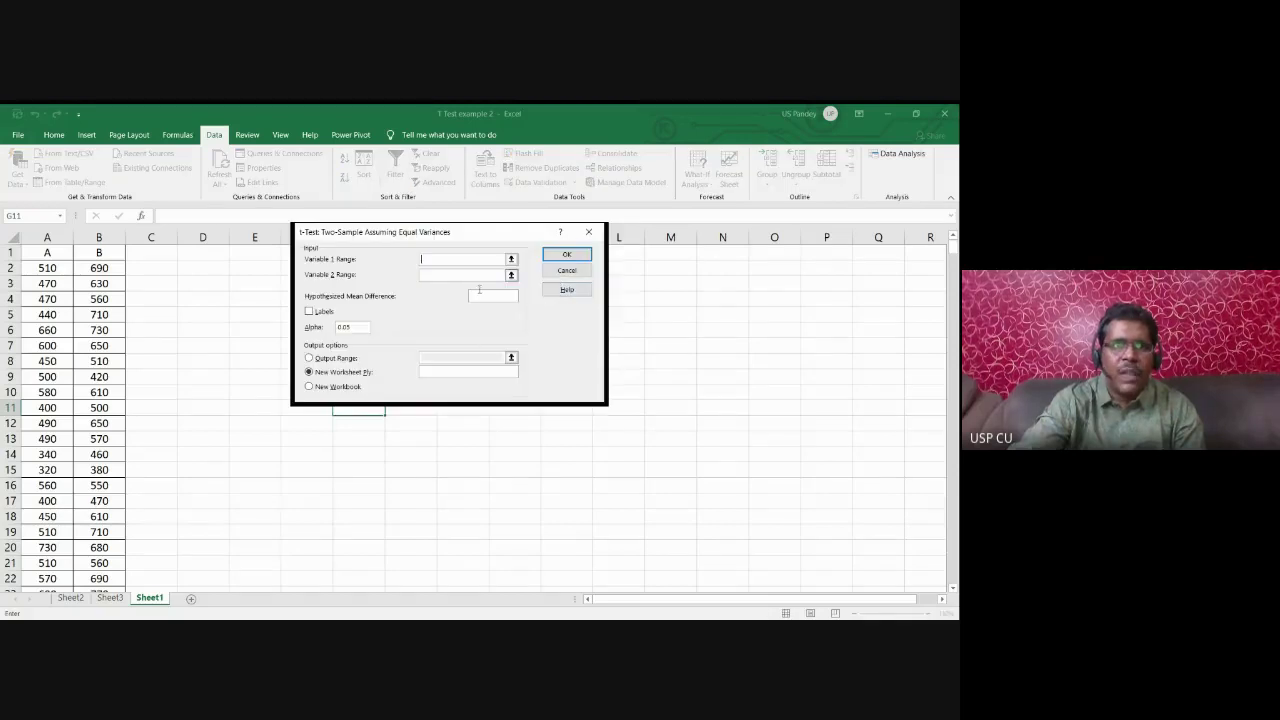
Step: Set Variable 1 Range to $A$1:$A$528 by selecting A1 through A528 on the sheet
{"action": "left_click", "coordinate": [511, 259]}
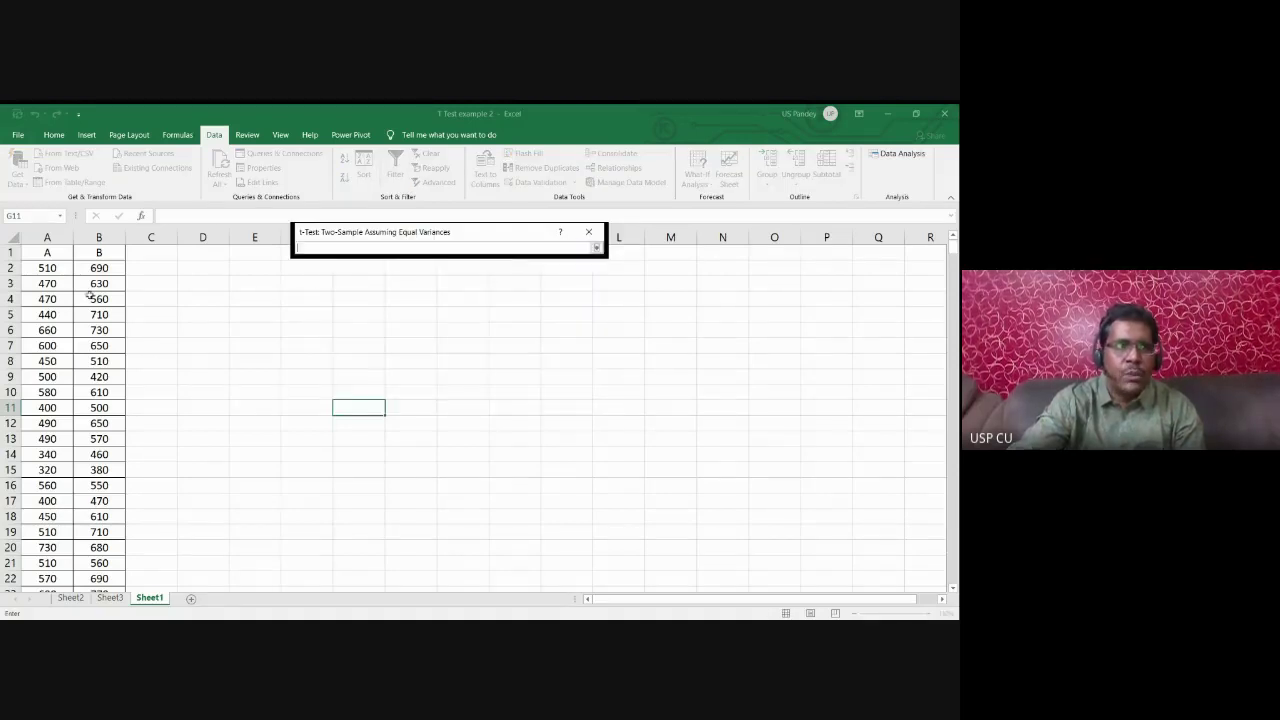
{"action": "left_click", "coordinate": [53, 252]}
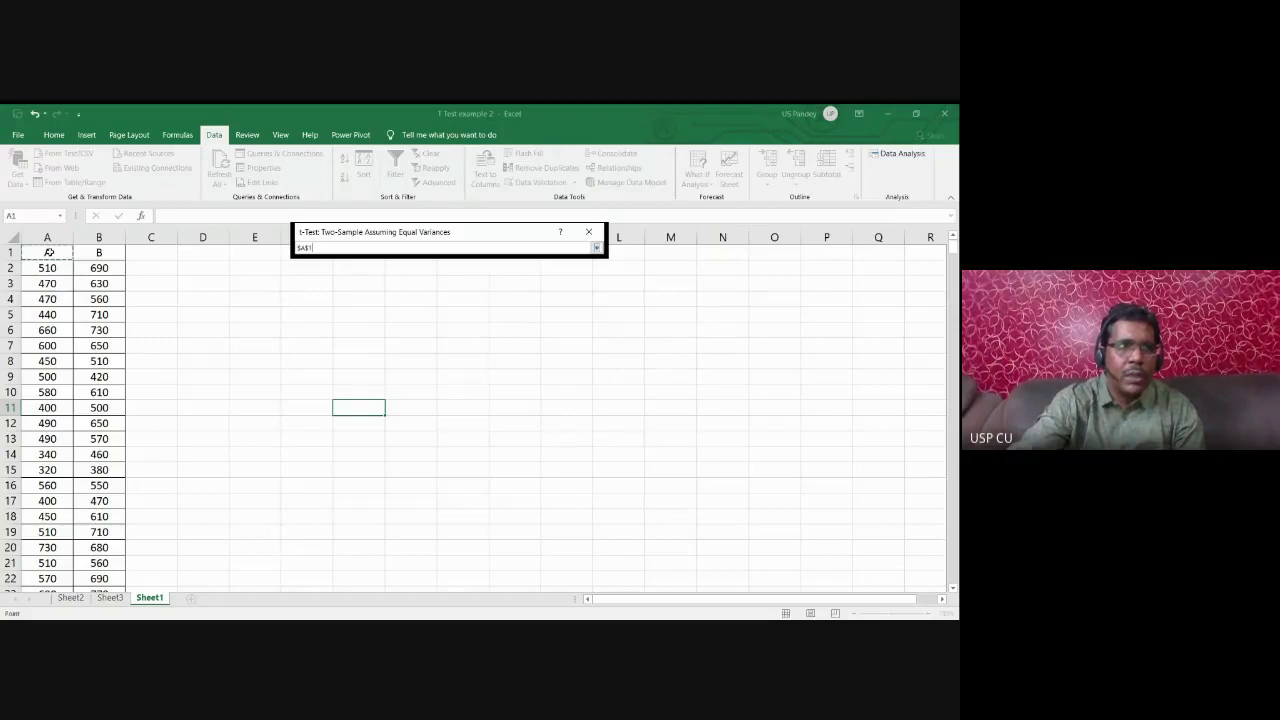
{"action": "scroll", "coordinate": [55, 310], "scroll_direction": "down", "scroll_amount": 17}
{"action": "scroll", "coordinate": [55, 321], "scroll_direction": "down", "scroll_amount": 20}
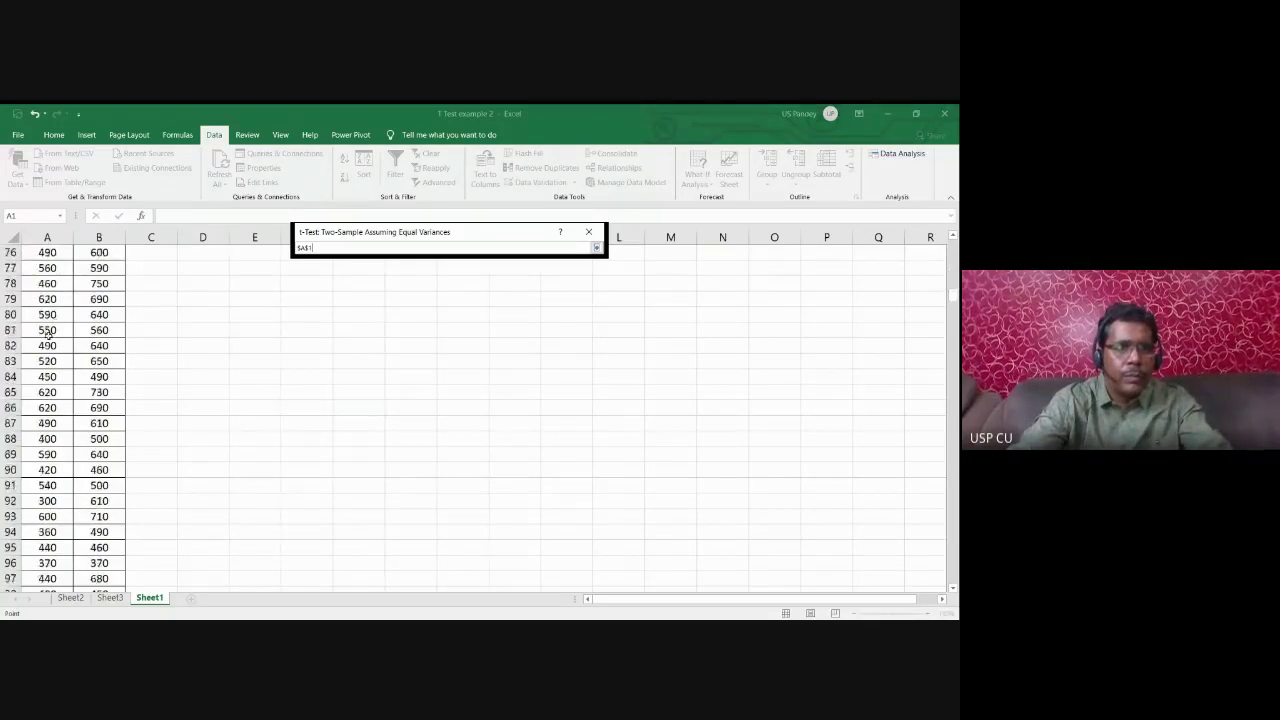
{"action": "scroll", "coordinate": [44, 380], "scroll_direction": "down", "scroll_amount": 20}
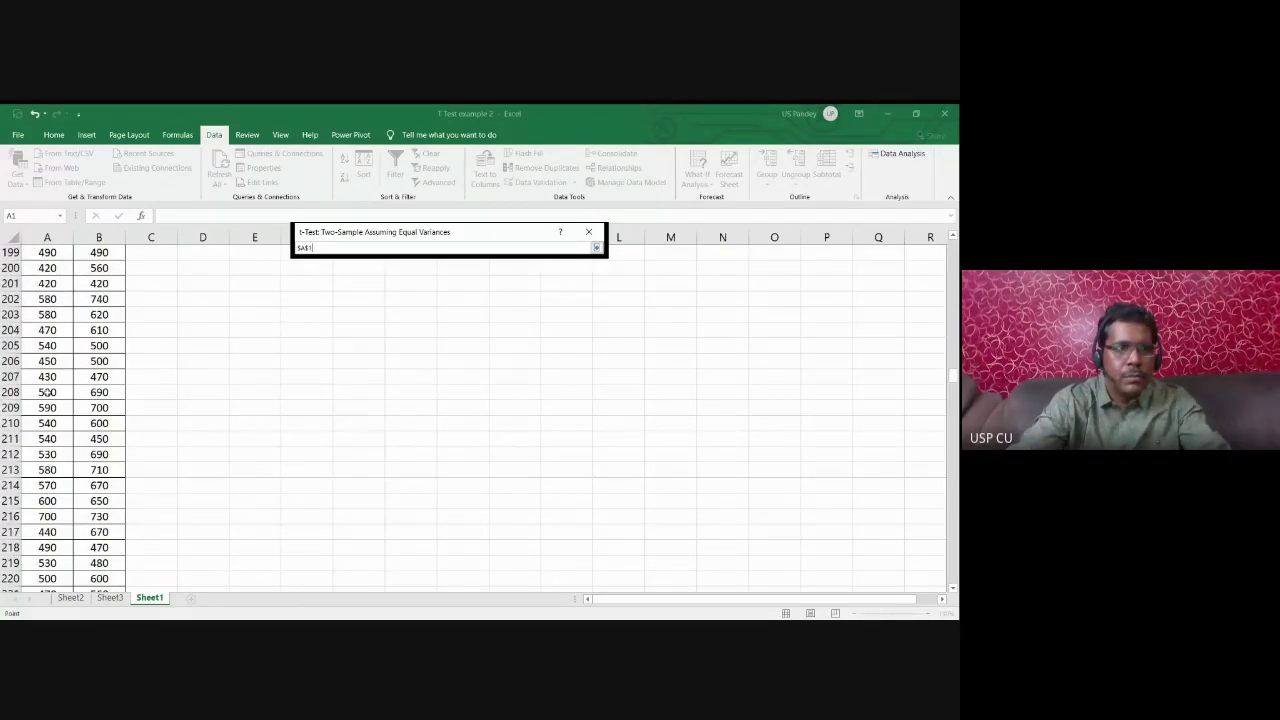
{"action": "scroll", "coordinate": [55, 393], "scroll_direction": "down", "scroll_amount": 20}
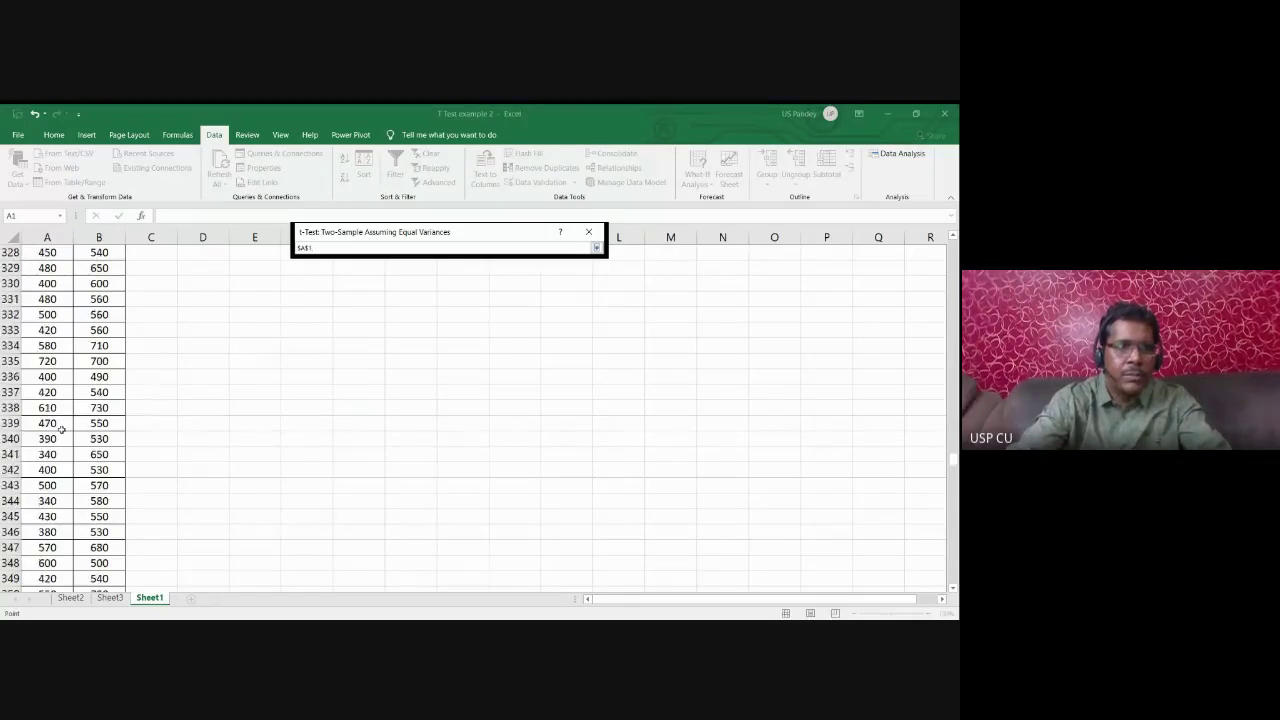
{"action": "scroll", "coordinate": [57, 436], "scroll_direction": "down", "scroll_amount": 20}
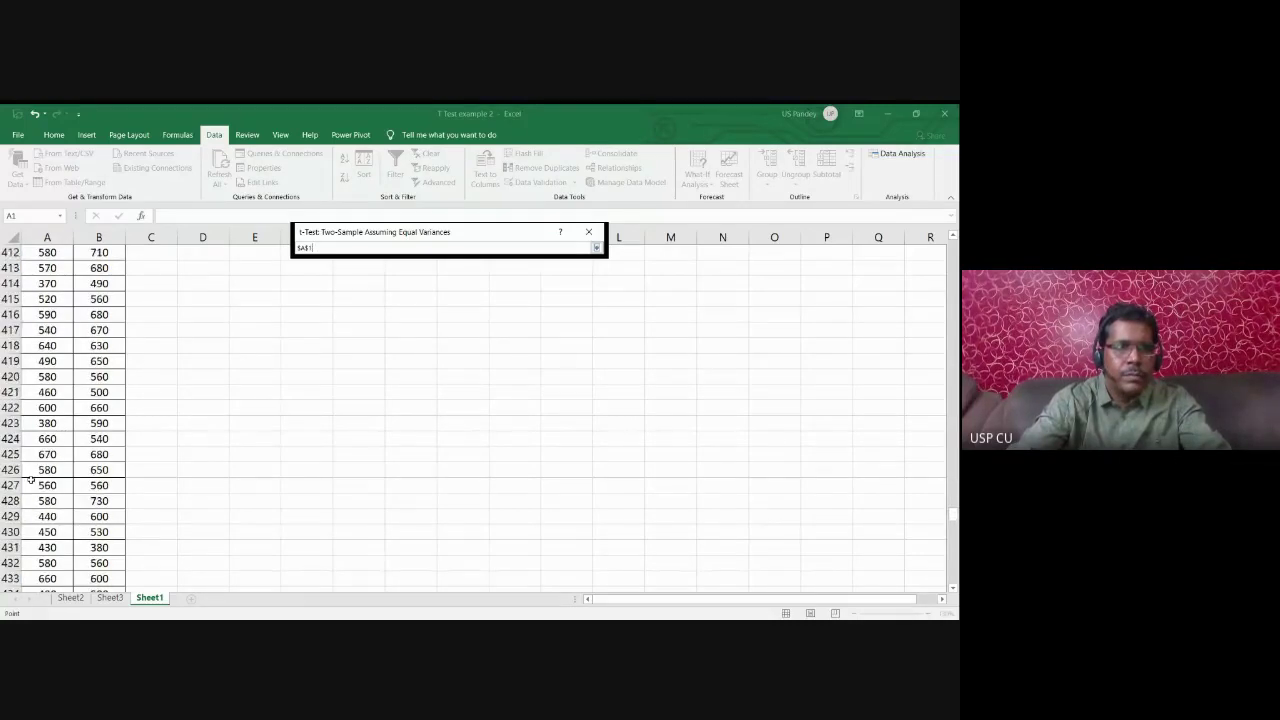
{"action": "scroll", "coordinate": [40, 469], "scroll_direction": "down", "scroll_amount": 20}
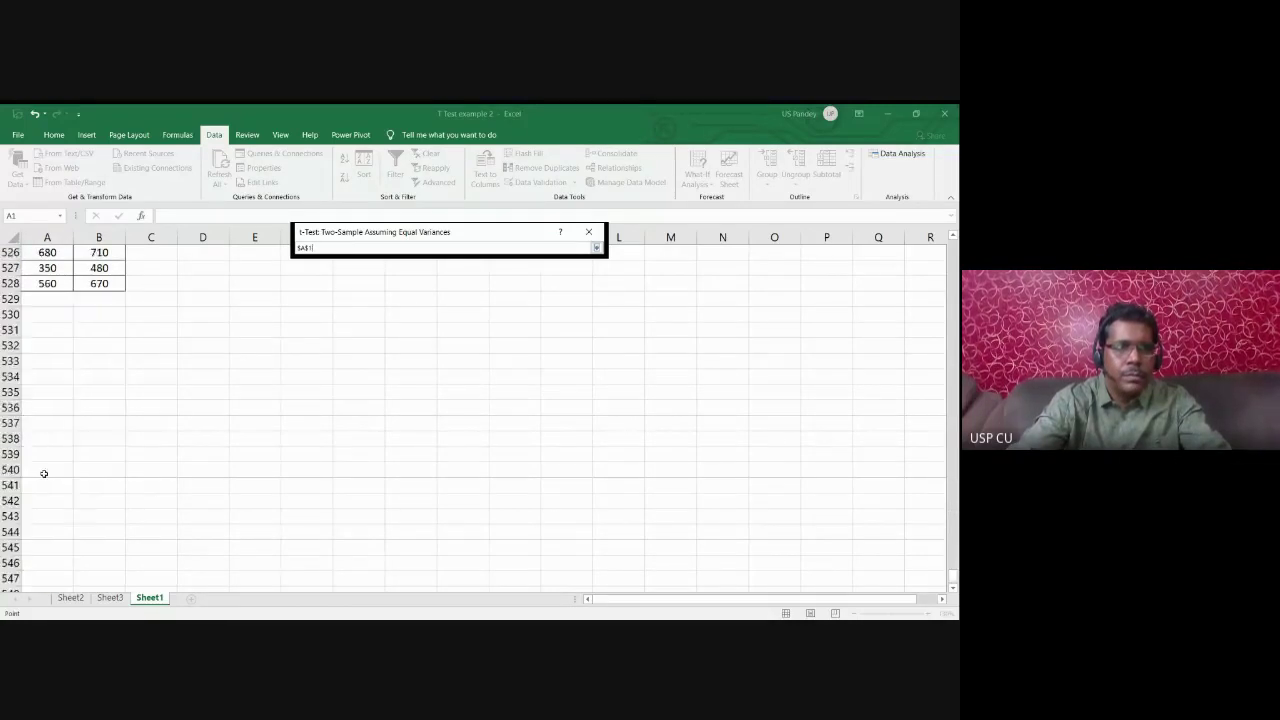
{"action": "scroll", "coordinate": [42, 465], "scroll_direction": "up", "scroll_amount": 6}
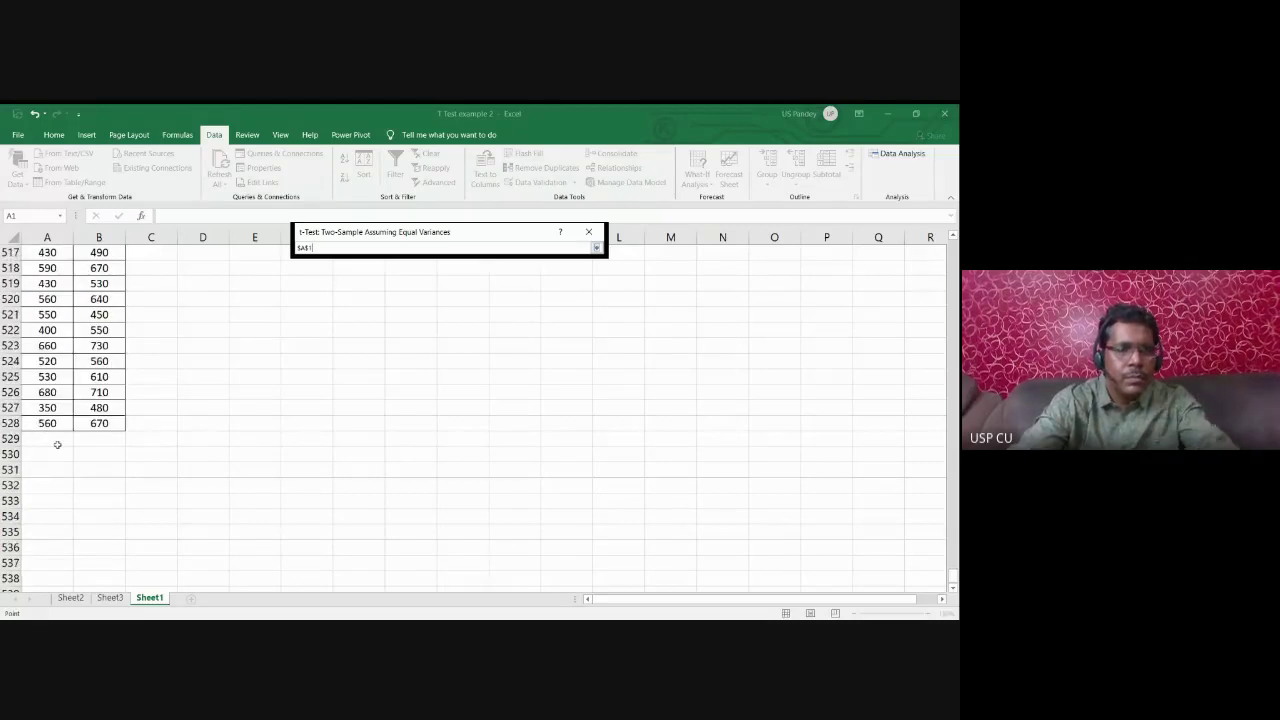
{"action": "left_click", "coordinate": [47, 423], "text": "shift"}
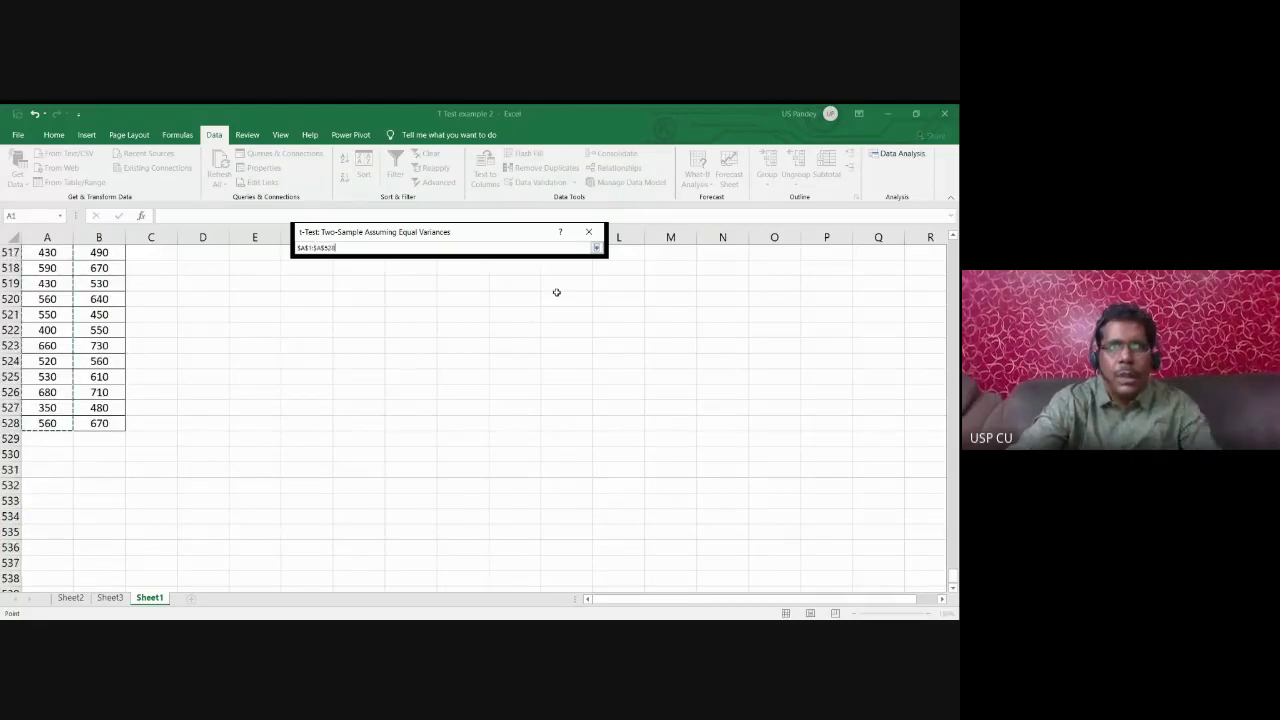
{"action": "left_click", "coordinate": [589, 234]}
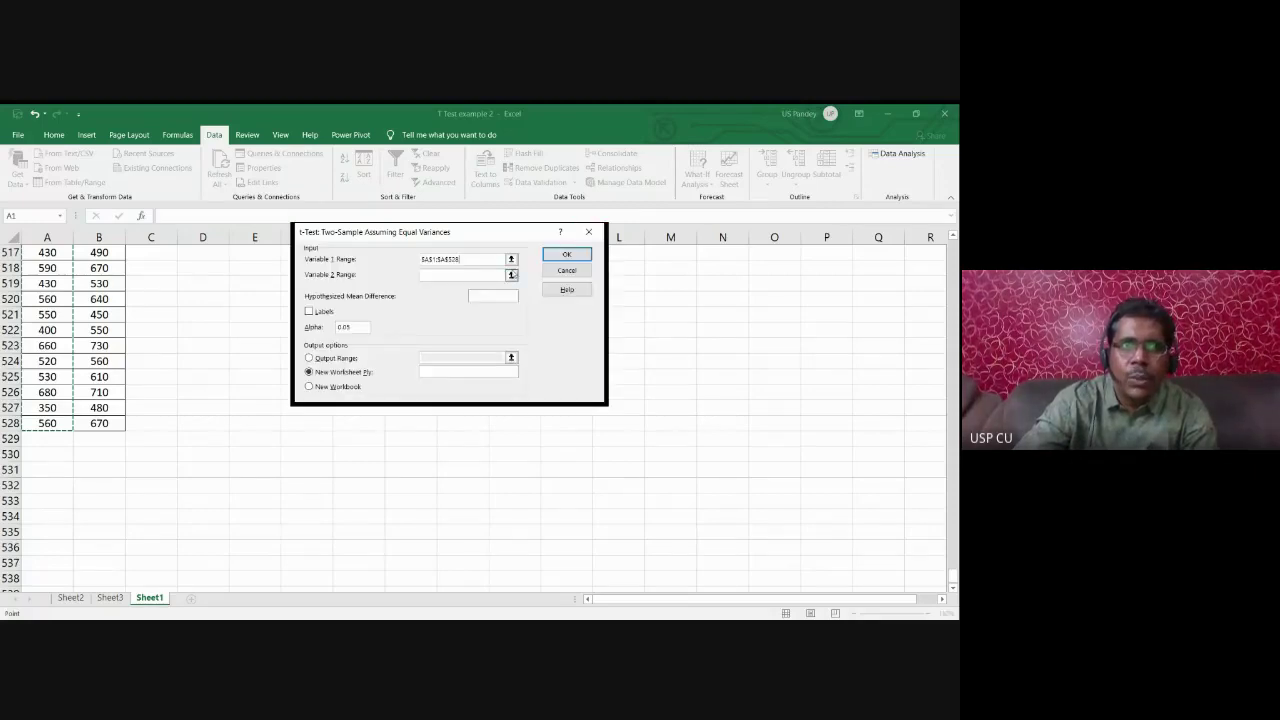
Step: Set Variable 2 Range to $B$1:$B$528 by selecting B1 through B528 on the sheet
{"action": "left_click", "coordinate": [511, 274]}
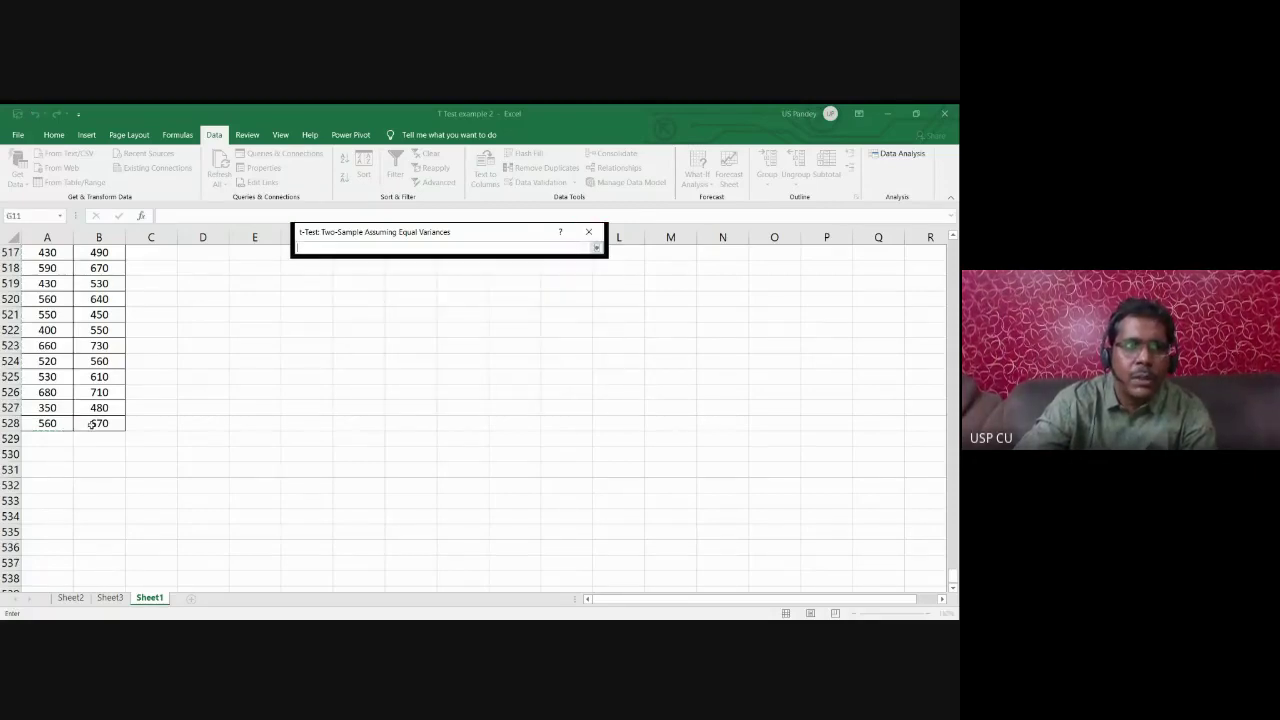
{"action": "scroll", "coordinate": [95, 300], "scroll_direction": "up", "scroll_amount": 20}
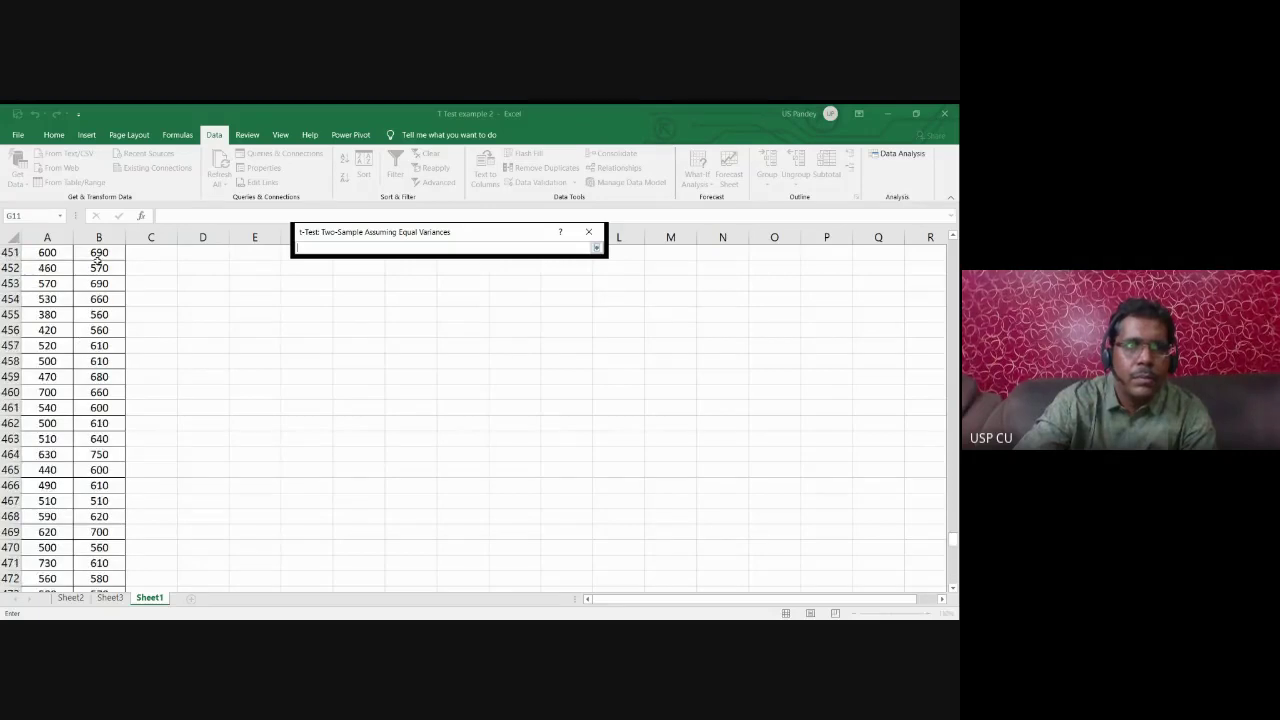
{"action": "scroll", "coordinate": [97, 285], "scroll_direction": "up", "scroll_amount": 20}
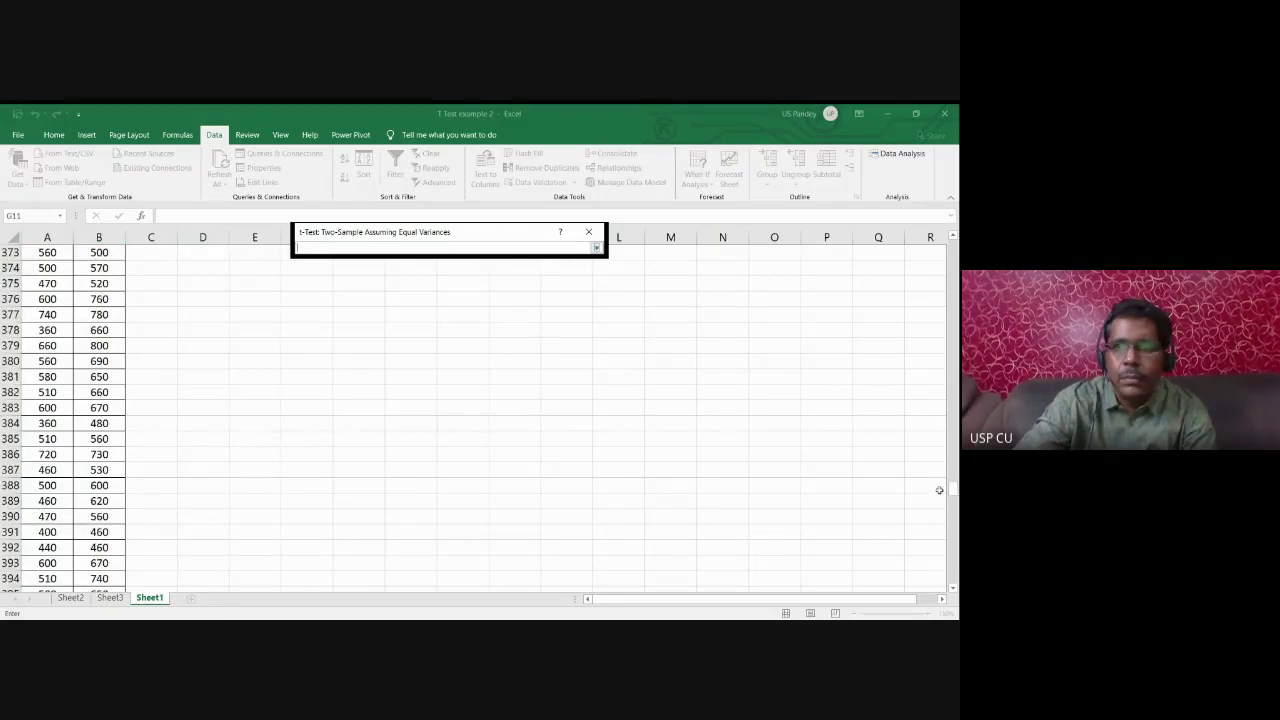
{"action": "left_click_drag", "start_coordinate": [953, 490], "coordinate": [953, 245]}
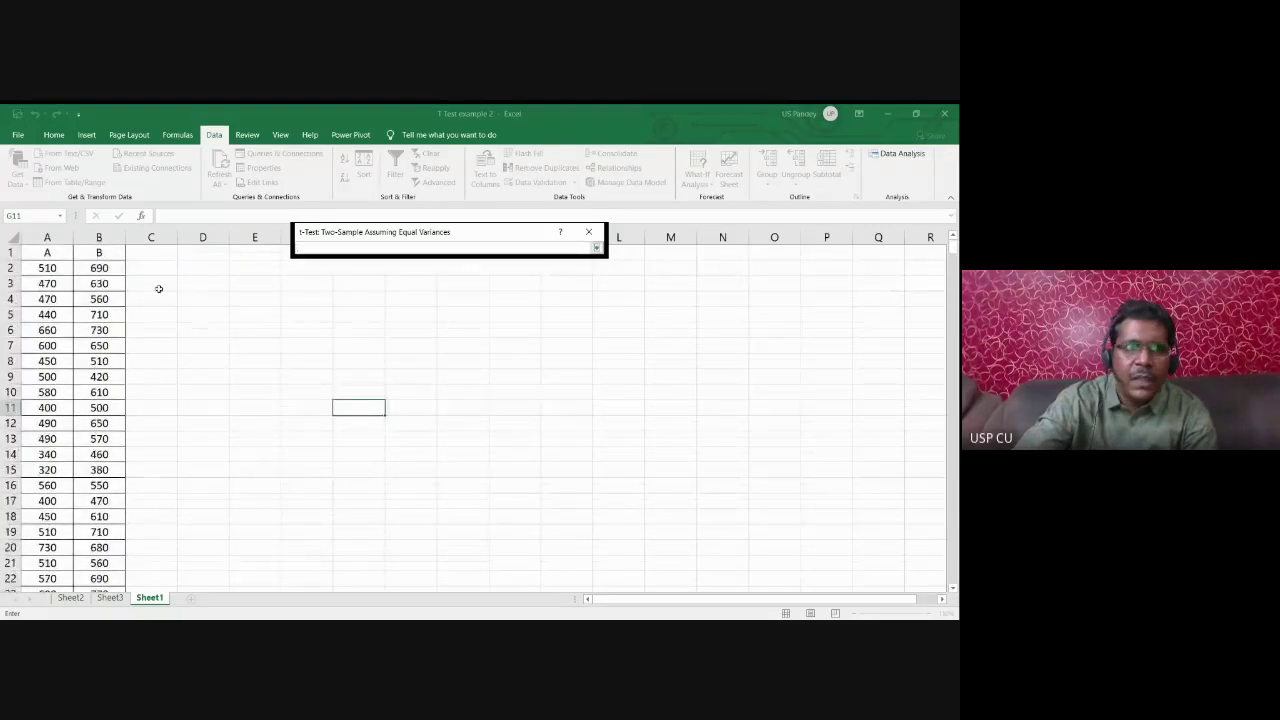
{"action": "left_click", "coordinate": [104, 252]}
{"action": "scroll", "coordinate": [110, 360], "scroll_direction": "down", "scroll_amount": 20}
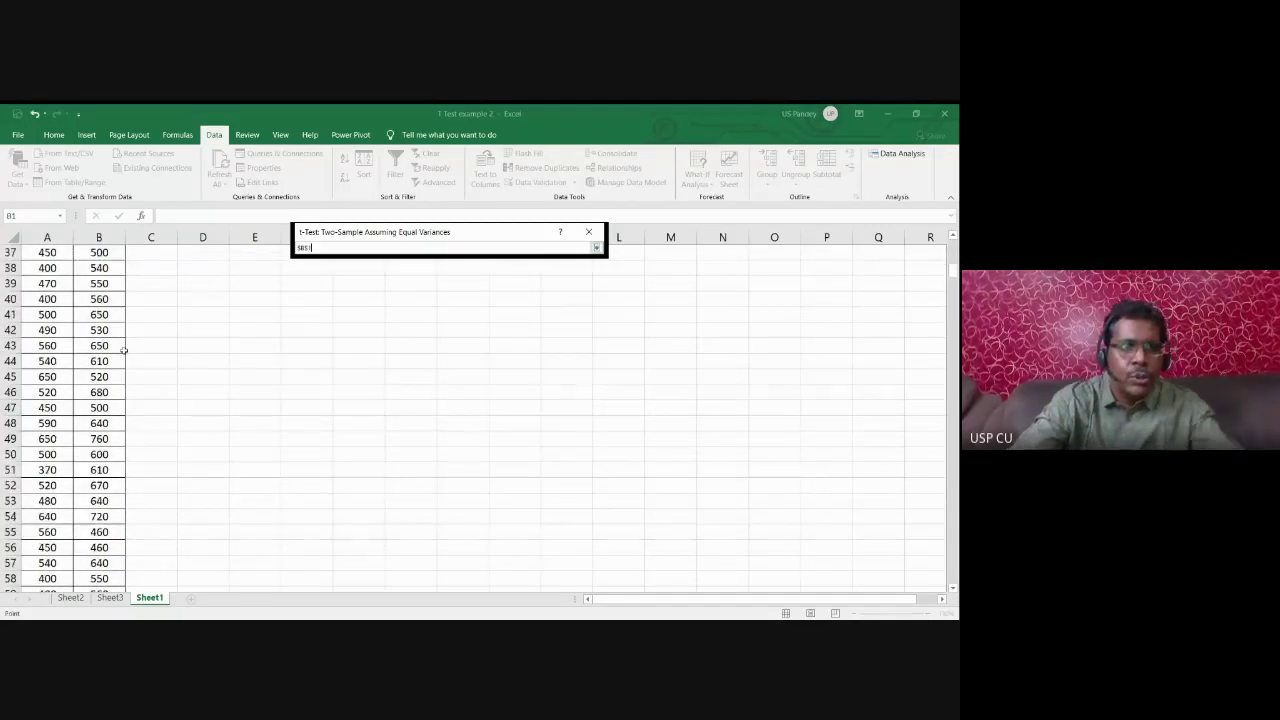
{"action": "scroll", "coordinate": [110, 378], "scroll_direction": "down", "scroll_amount": 20}
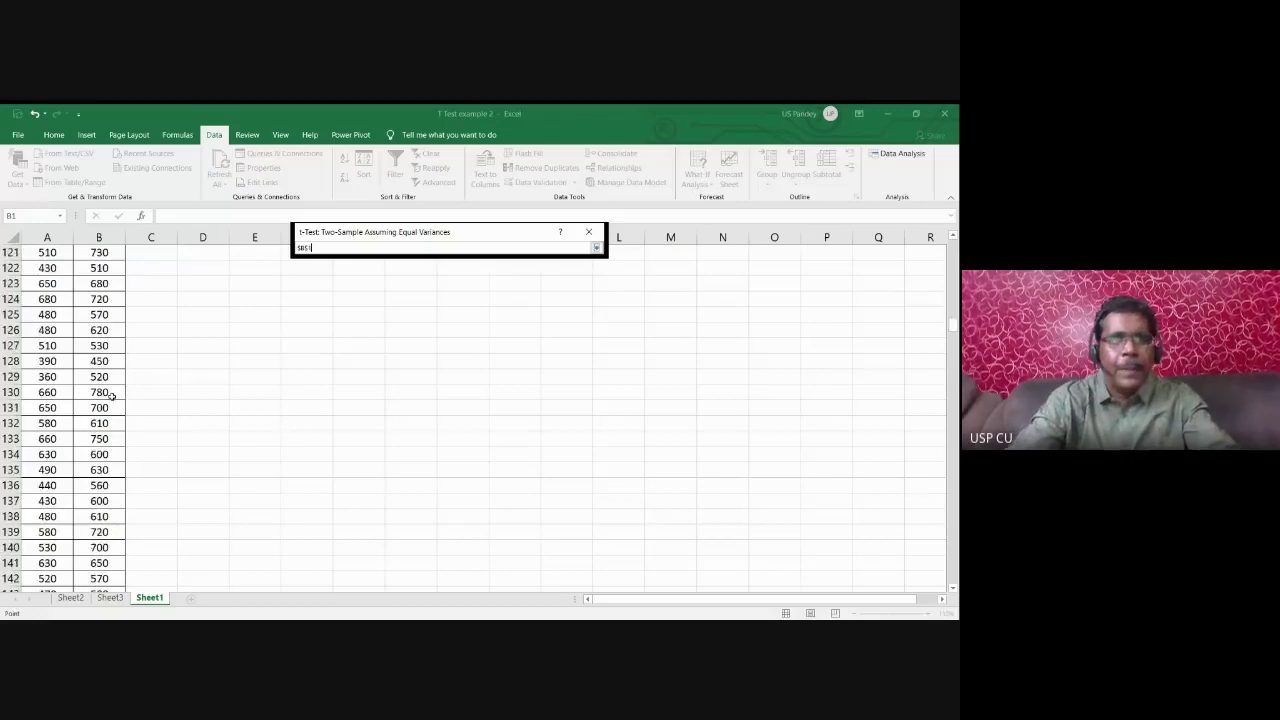
{"action": "scroll", "coordinate": [108, 408], "scroll_direction": "down", "scroll_amount": 20}
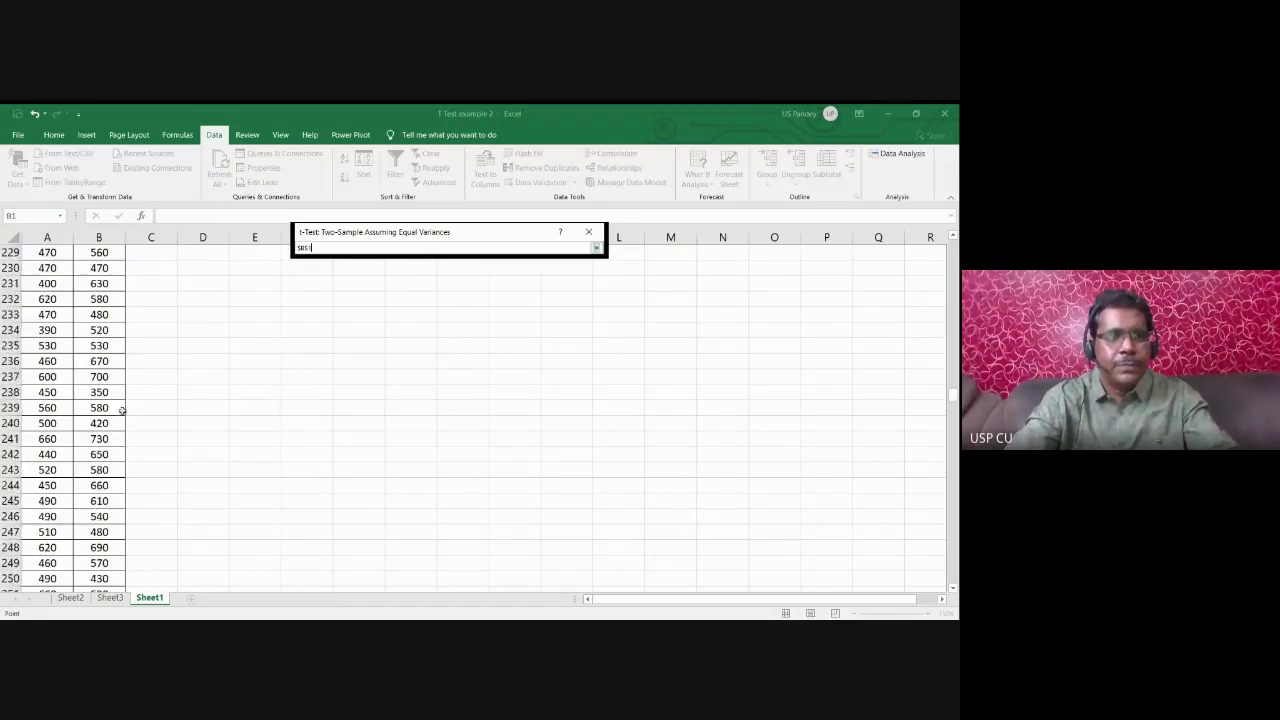
{"action": "scroll", "coordinate": [115, 411], "scroll_direction": "down", "scroll_amount": 20}
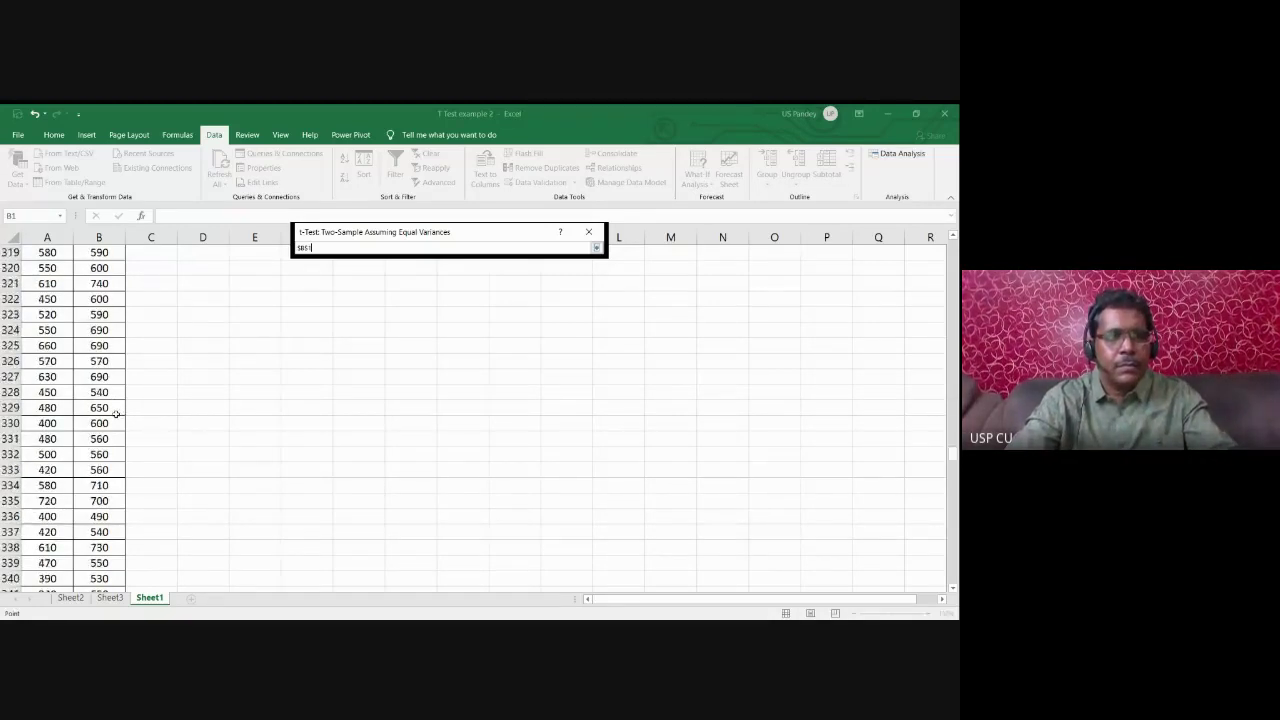
{"action": "scroll", "coordinate": [113, 411], "scroll_direction": "down", "scroll_amount": 20}
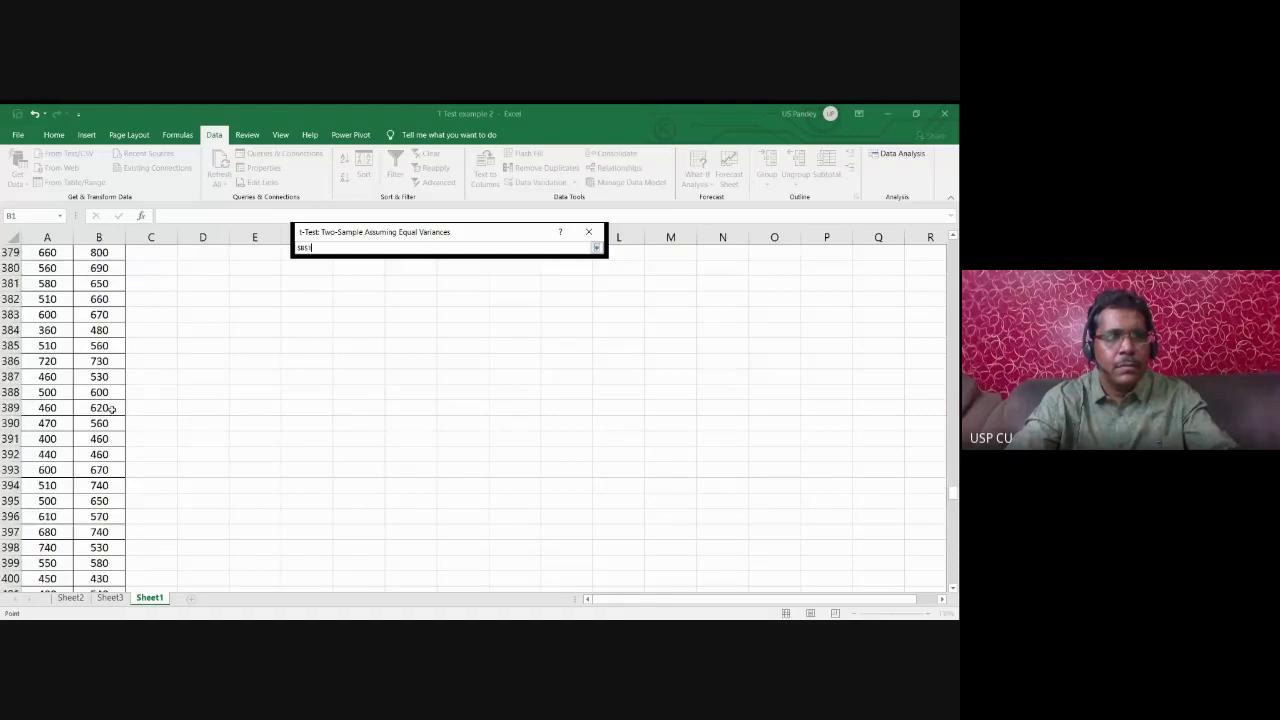
{"action": "scroll", "coordinate": [113, 410], "scroll_direction": "down", "scroll_amount": 20}
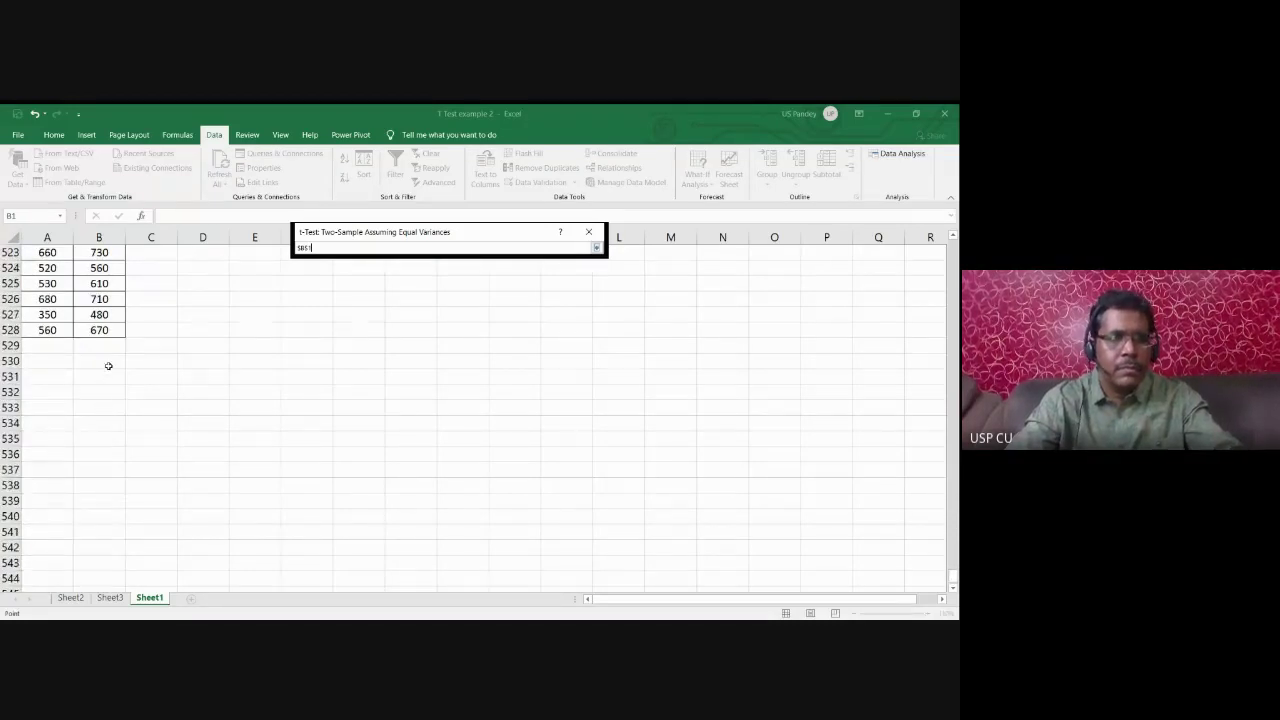
{"action": "left_click", "coordinate": [104, 330], "text": "shift"}
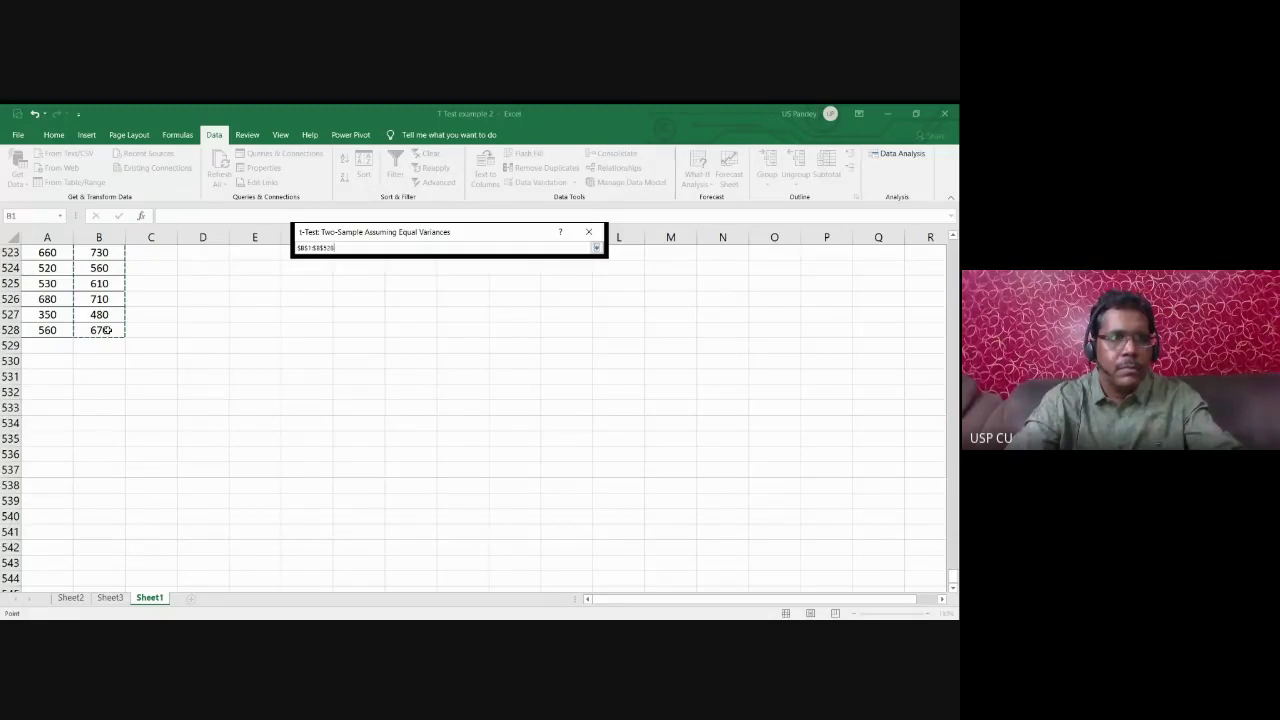
{"action": "left_click", "coordinate": [596, 247]}
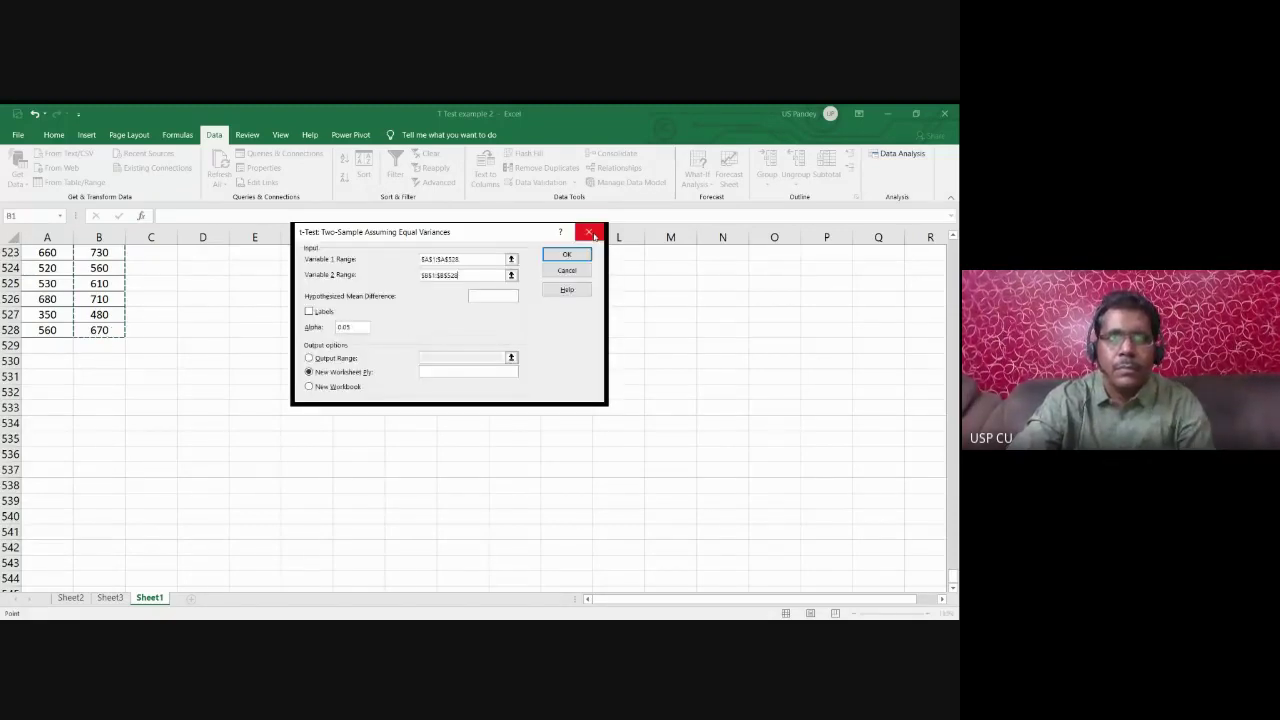
Step: Check Labels, set the Output Range to D1, and run the equal-variance t-test
{"action": "left_click", "coordinate": [309, 312]}
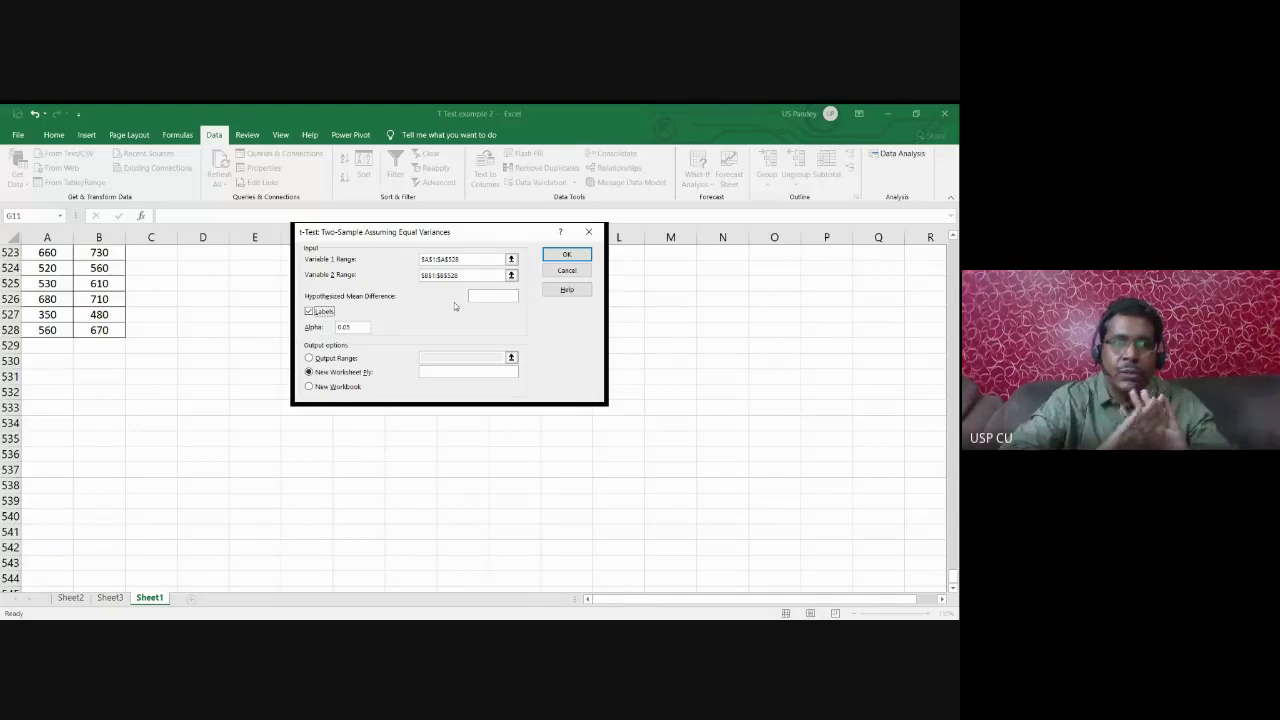
{"action": "left_click", "coordinate": [309, 357]}
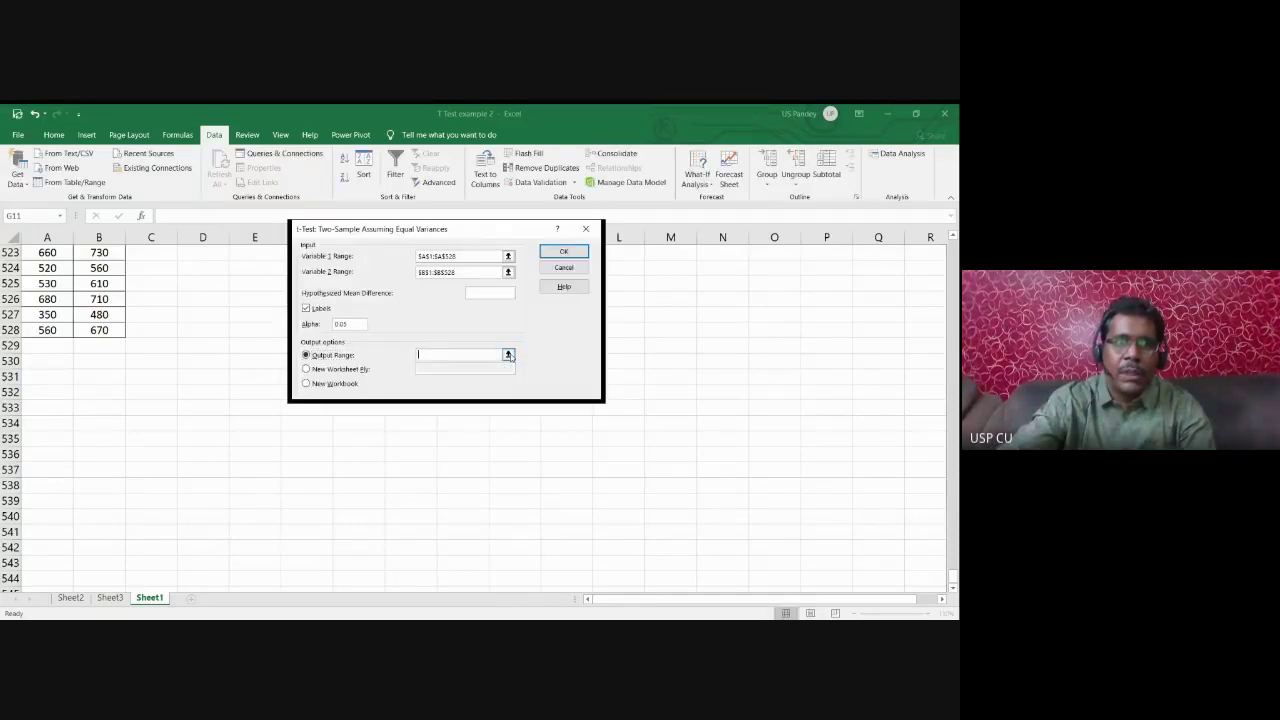
{"action": "left_click", "coordinate": [508, 354]}
{"action": "left_click_drag", "start_coordinate": [952, 577], "coordinate": [953, 250]}
{"action": "left_click", "coordinate": [213, 247]}
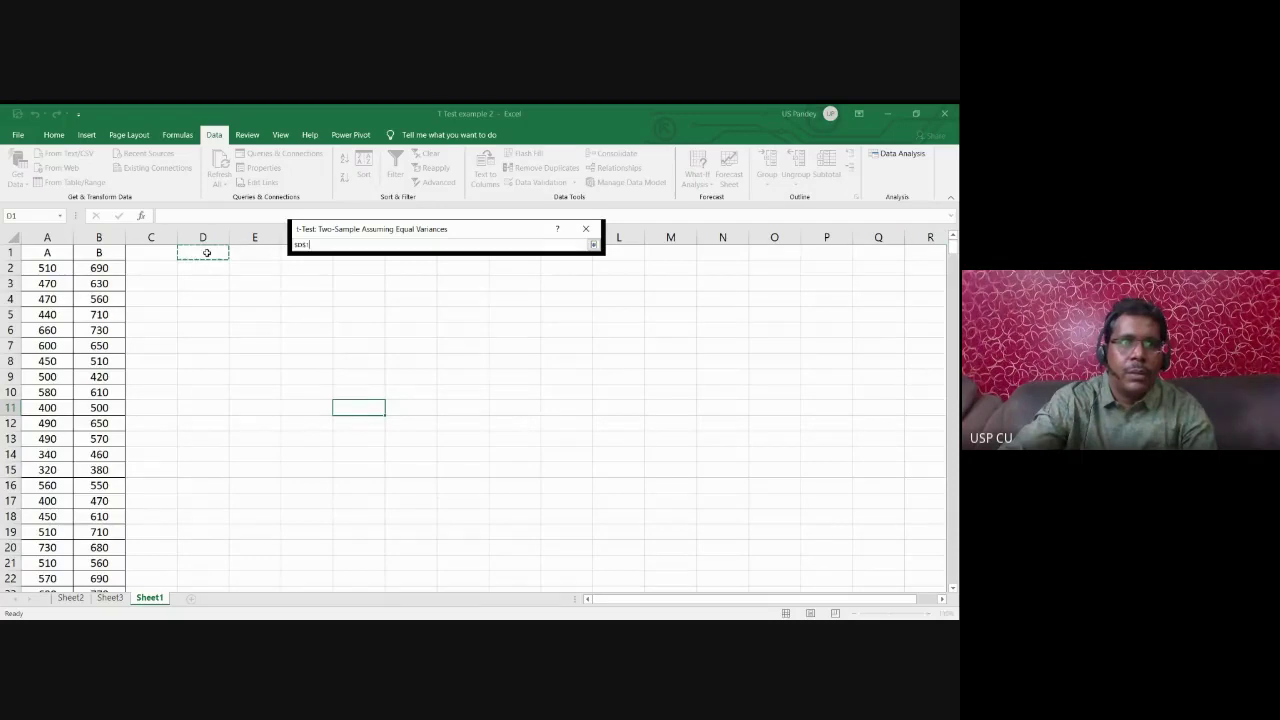
{"action": "left_click", "coordinate": [586, 229]}
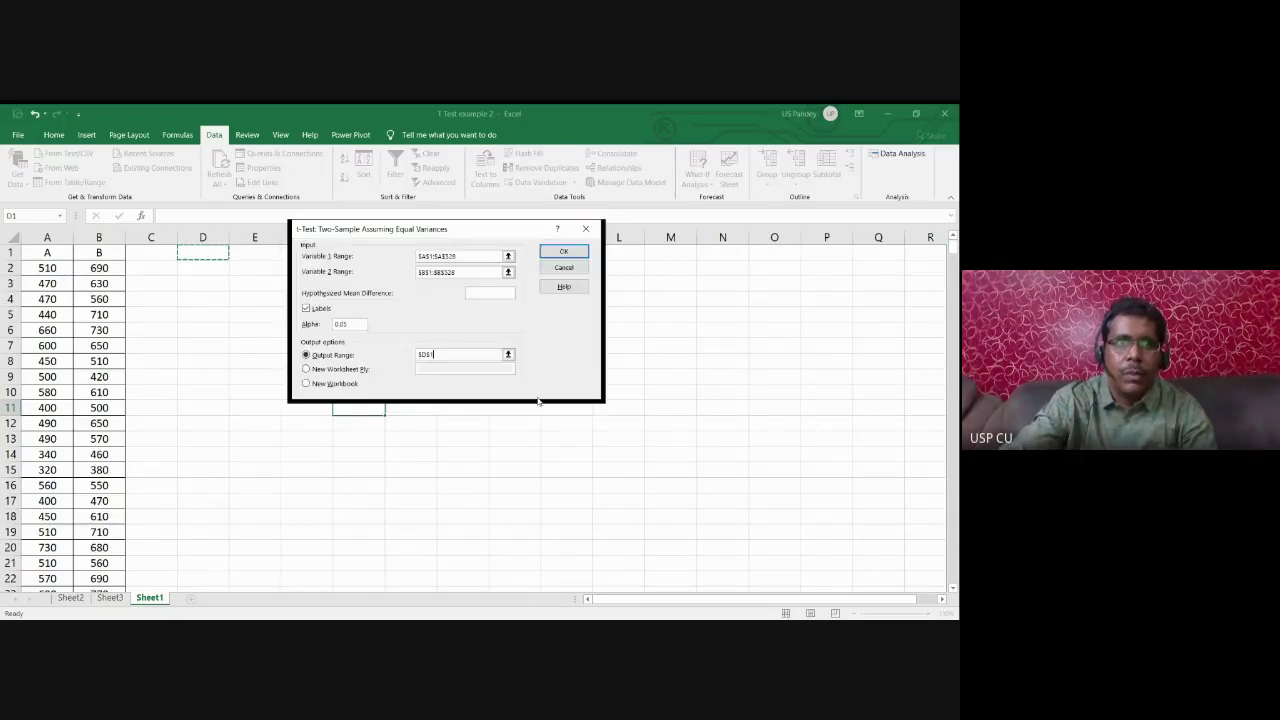
{"action": "left_click", "coordinate": [565, 253]}
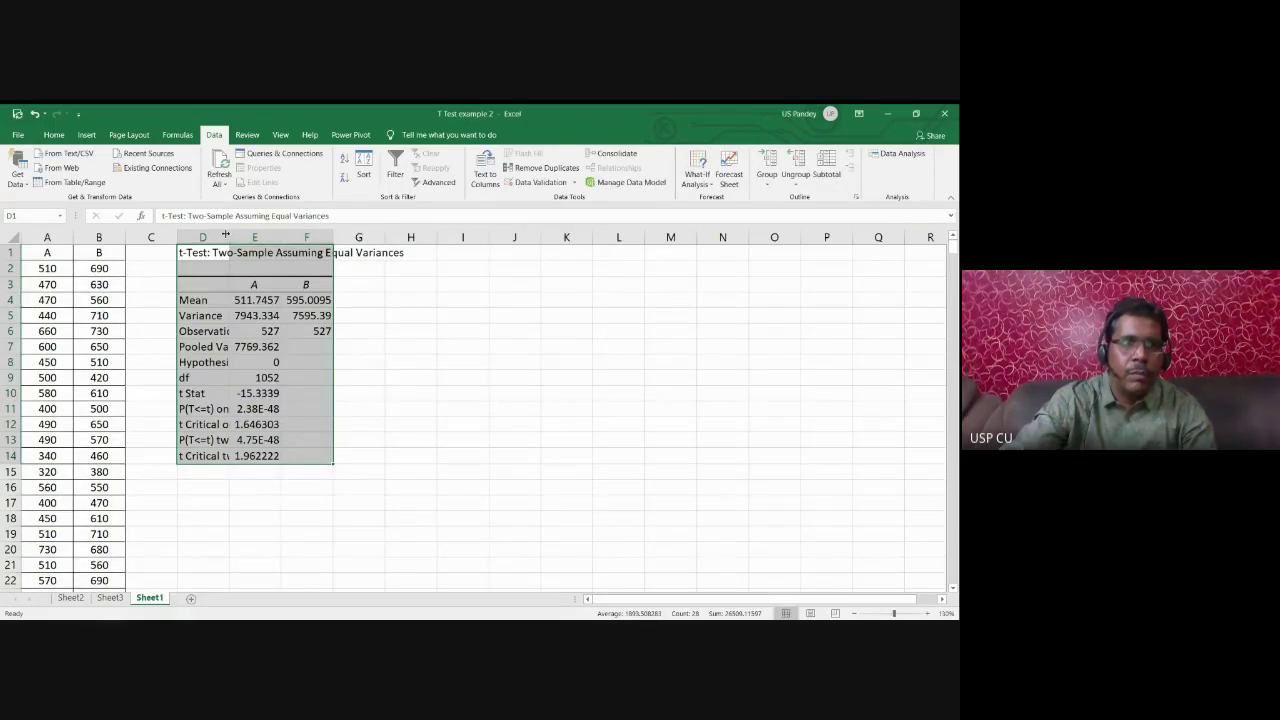
Step: Auto-fit columns D and E so the t-test labels and full-precision values are visible
{"action": "double_click", "coordinate": [229, 238]}
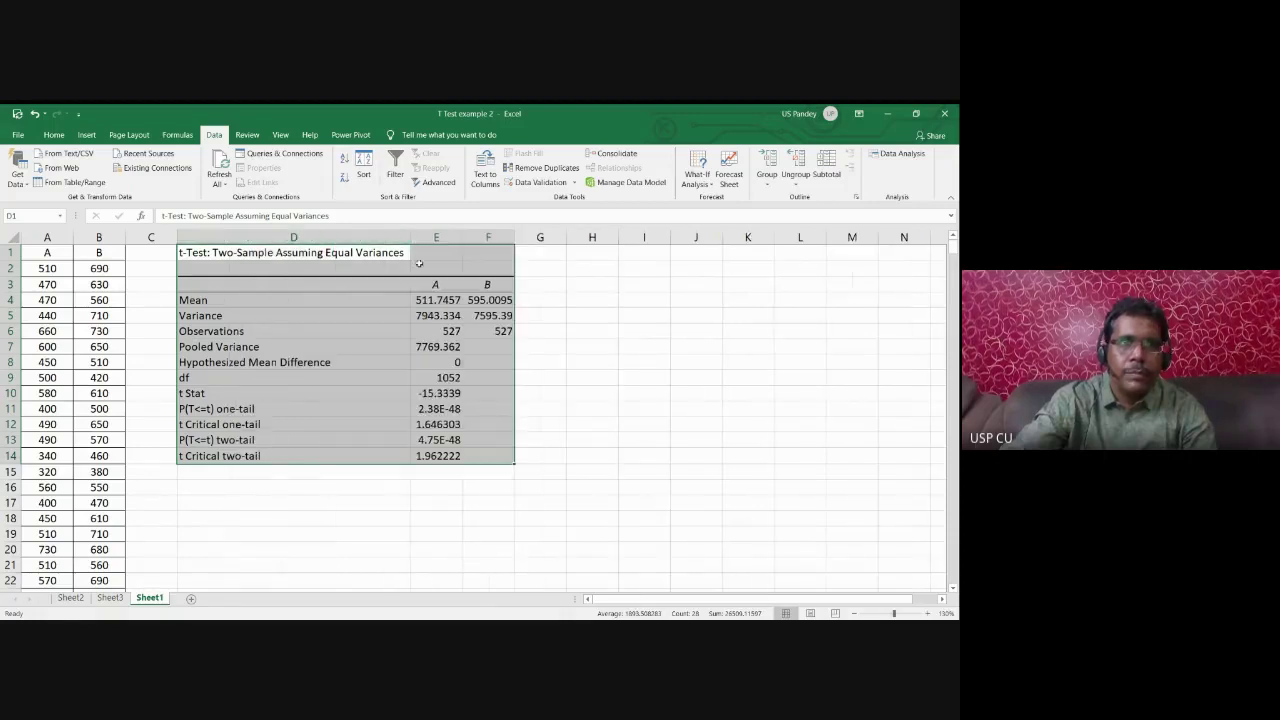
{"action": "left_click_drag", "start_coordinate": [461, 237], "coordinate": [459, 237]}
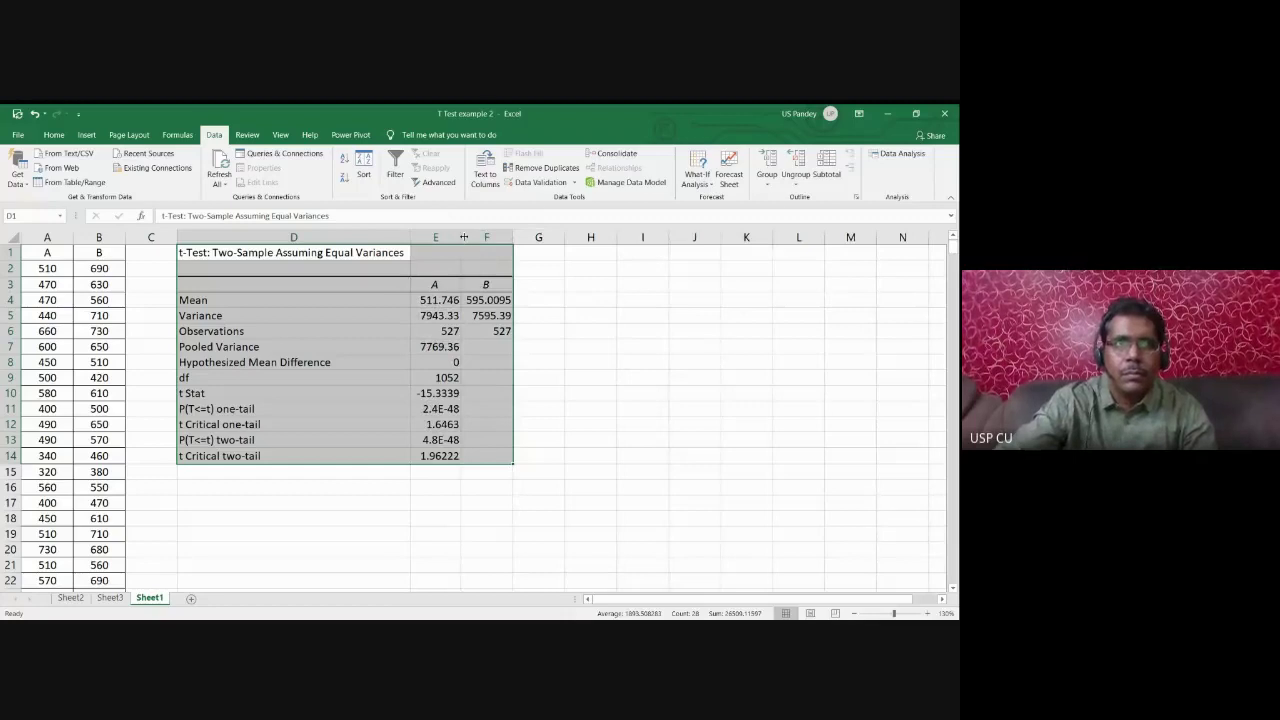
{"action": "double_click", "coordinate": [460, 237]}
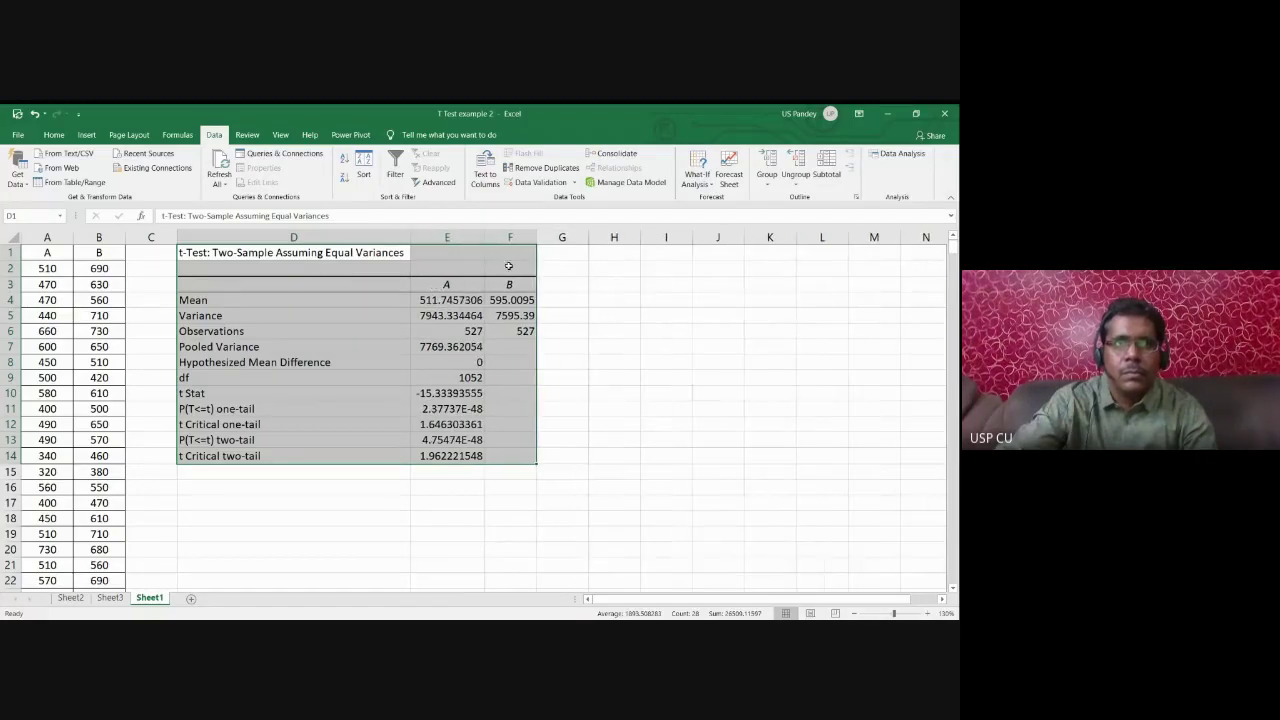
{"action": "left_click", "coordinate": [657, 349]}
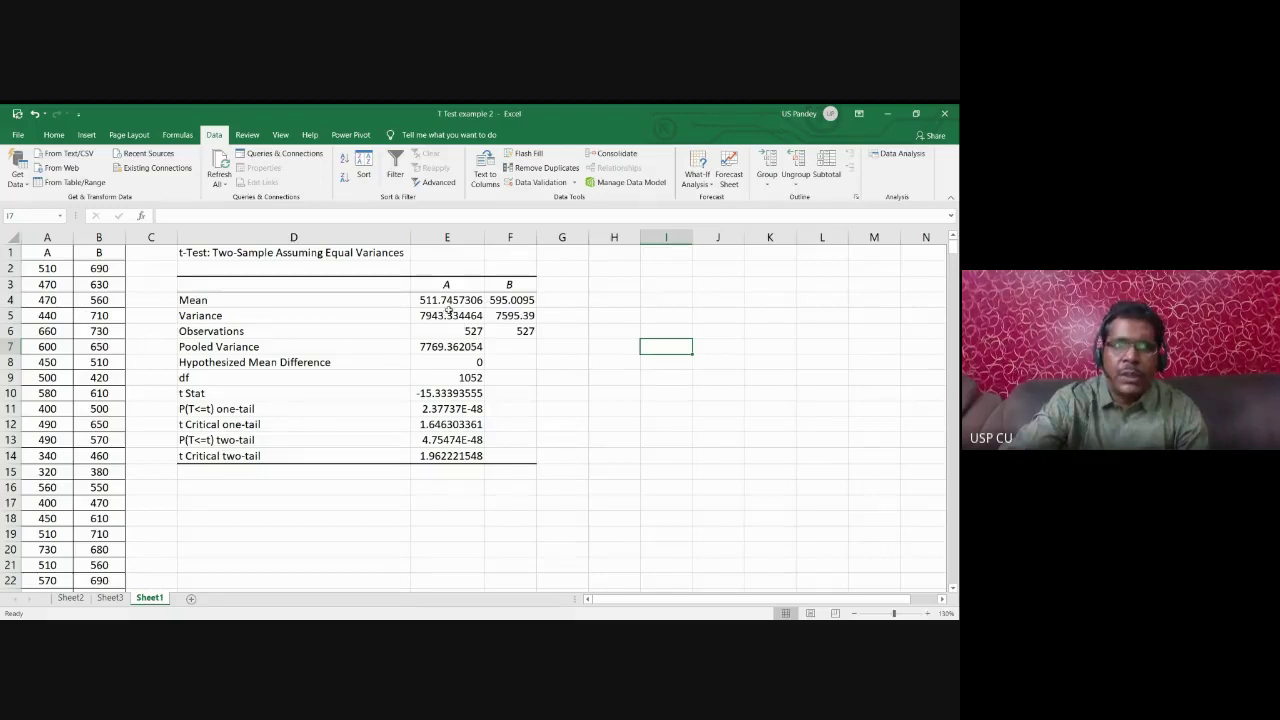
Step: Inspect the t Stat, one- and two-tail p-values, and one-tail critical value in E10:E13
{"action": "left_click", "coordinate": [232, 413]}
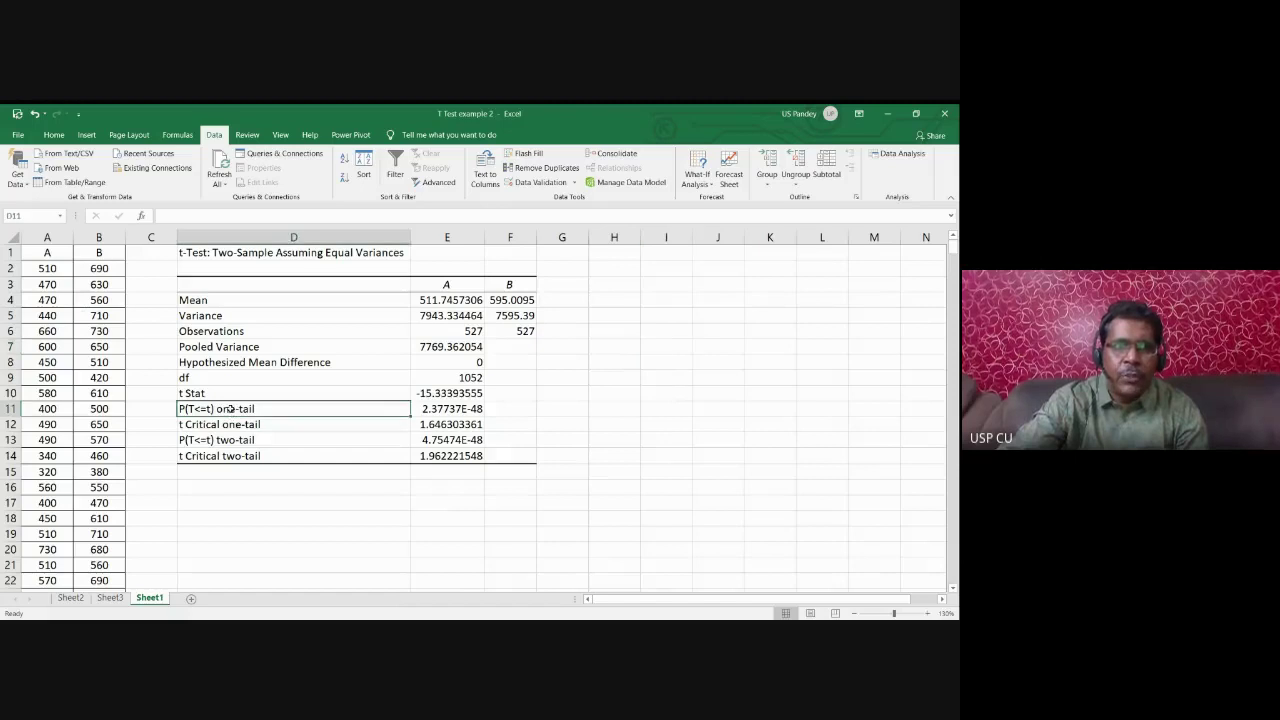
{"action": "left_click", "coordinate": [440, 412]}
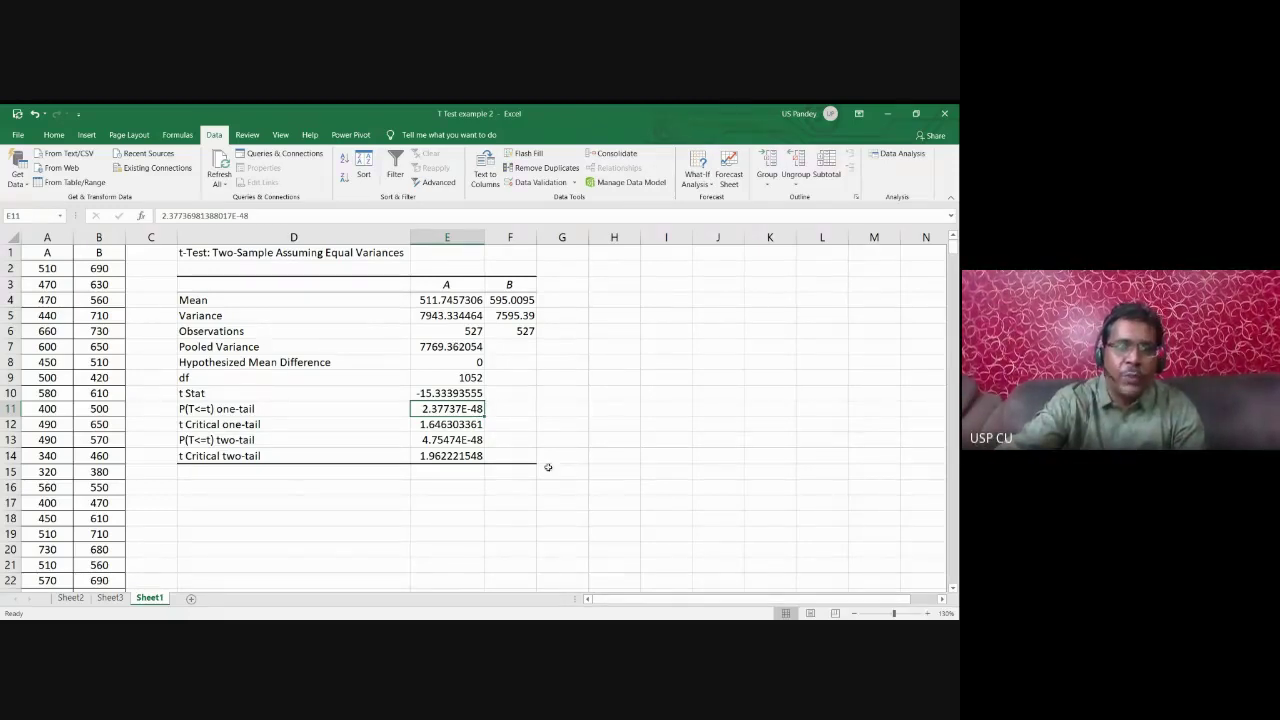
{"action": "left_click", "coordinate": [220, 412]}
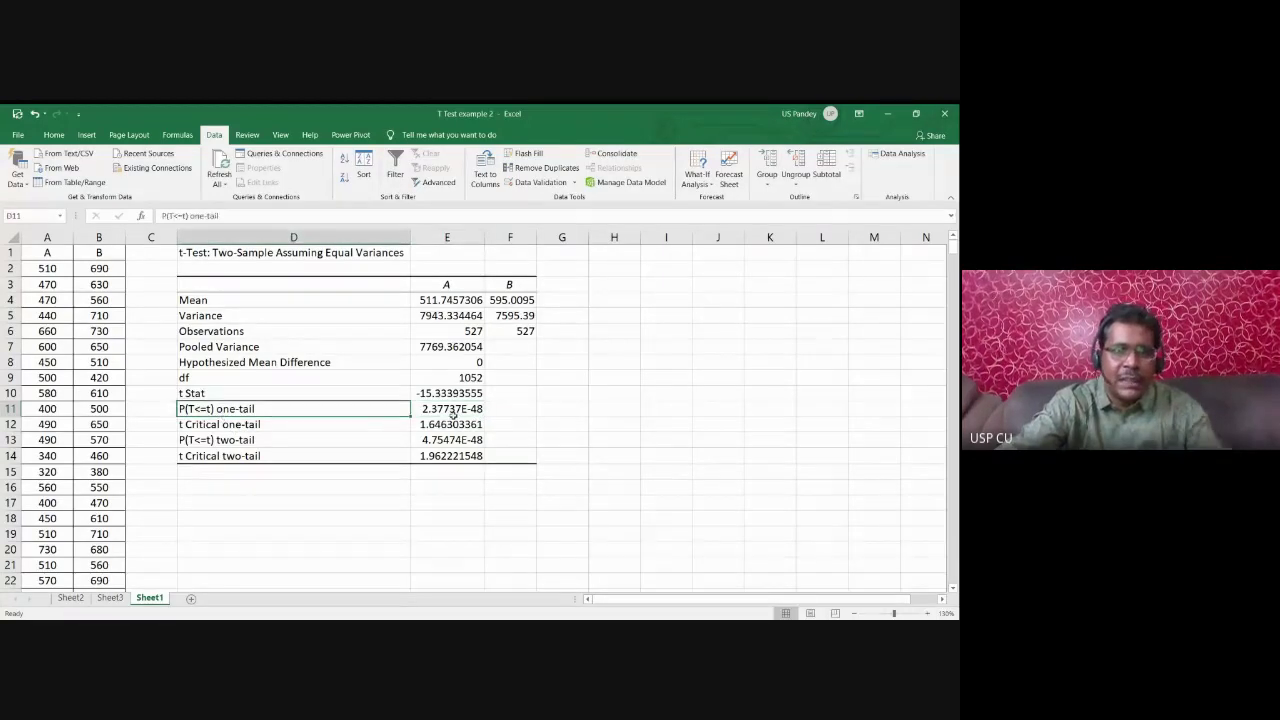
{"action": "left_click", "coordinate": [473, 410], "text": "shift"}
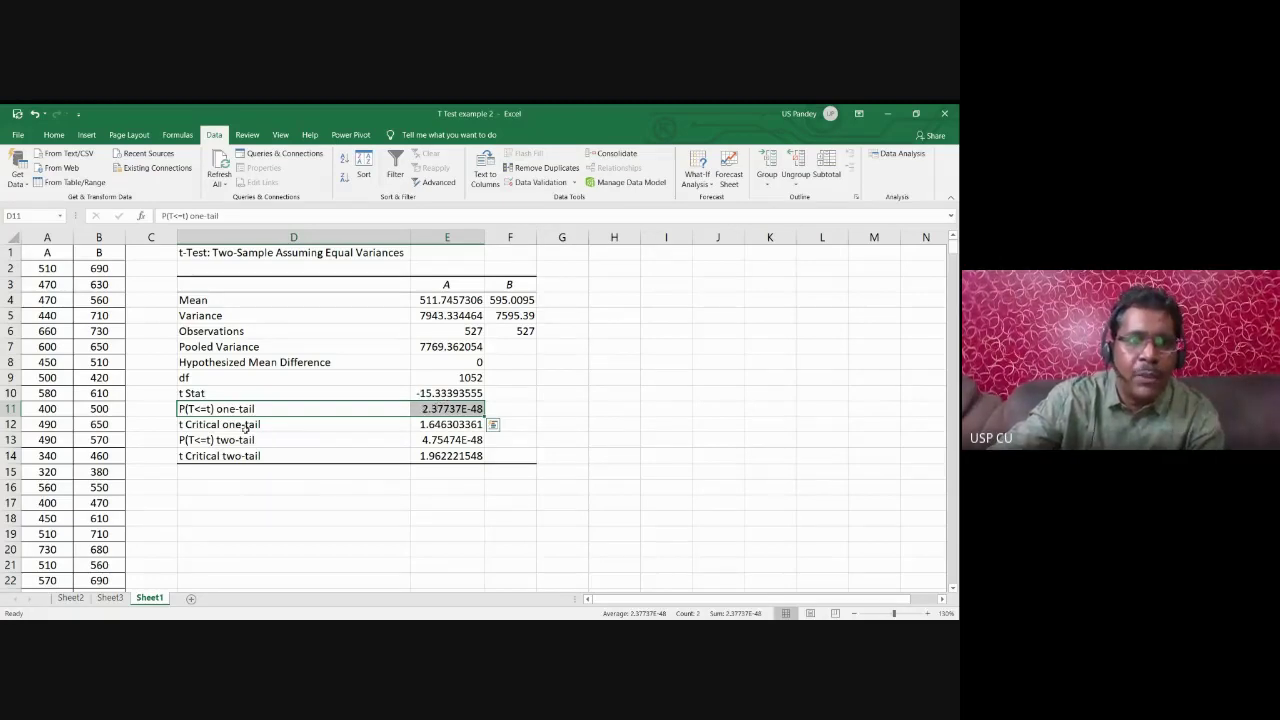
{"action": "left_click", "coordinate": [452, 440]}
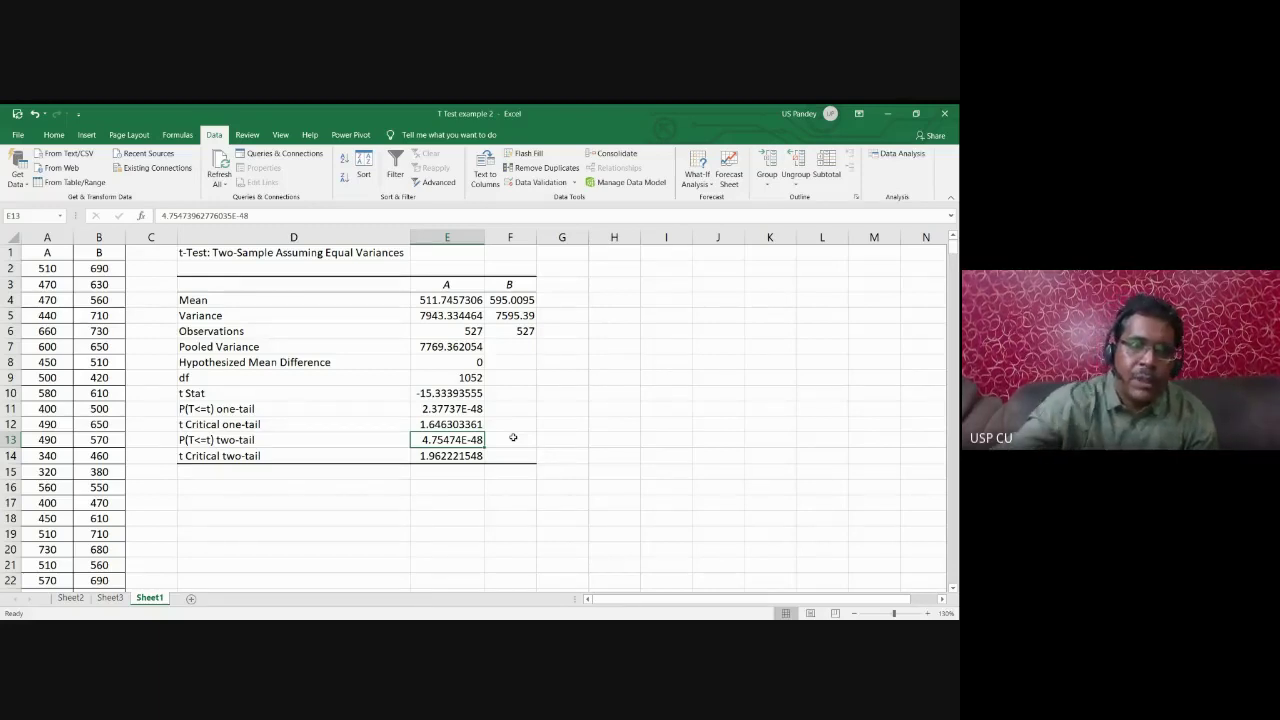
{"action": "left_click", "coordinate": [220, 424]}
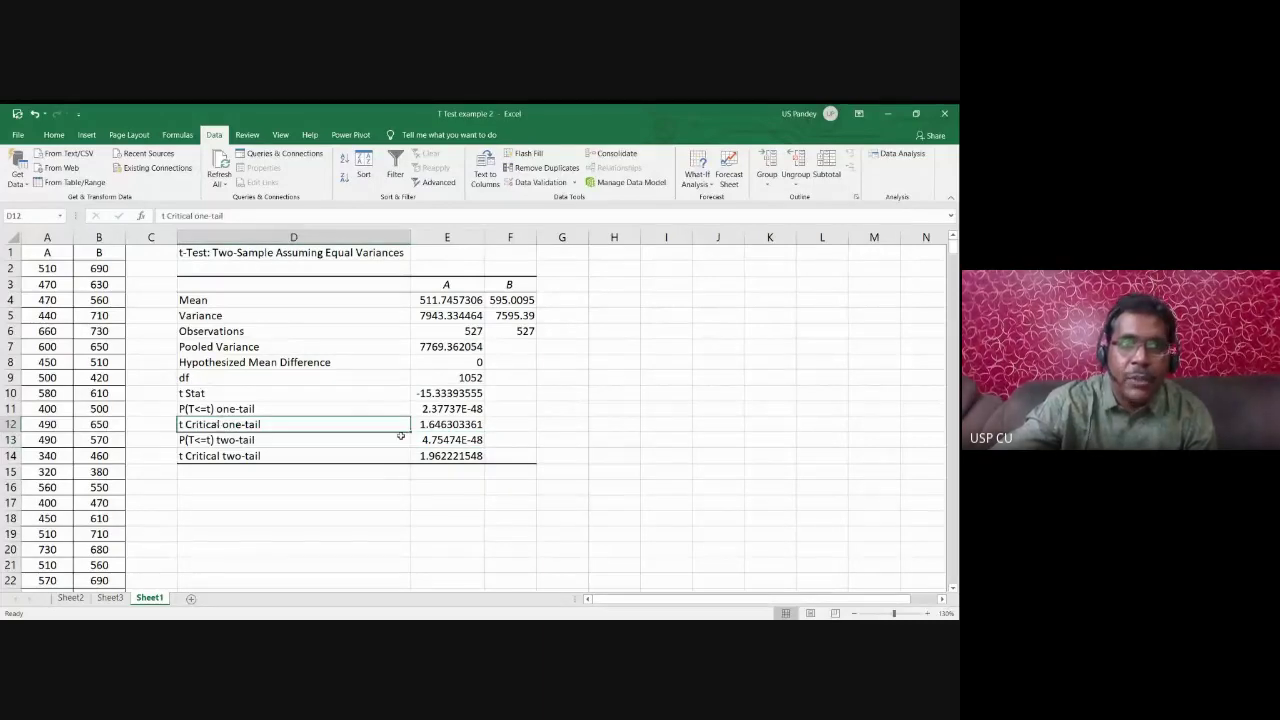
{"action": "left_click", "coordinate": [433, 425]}
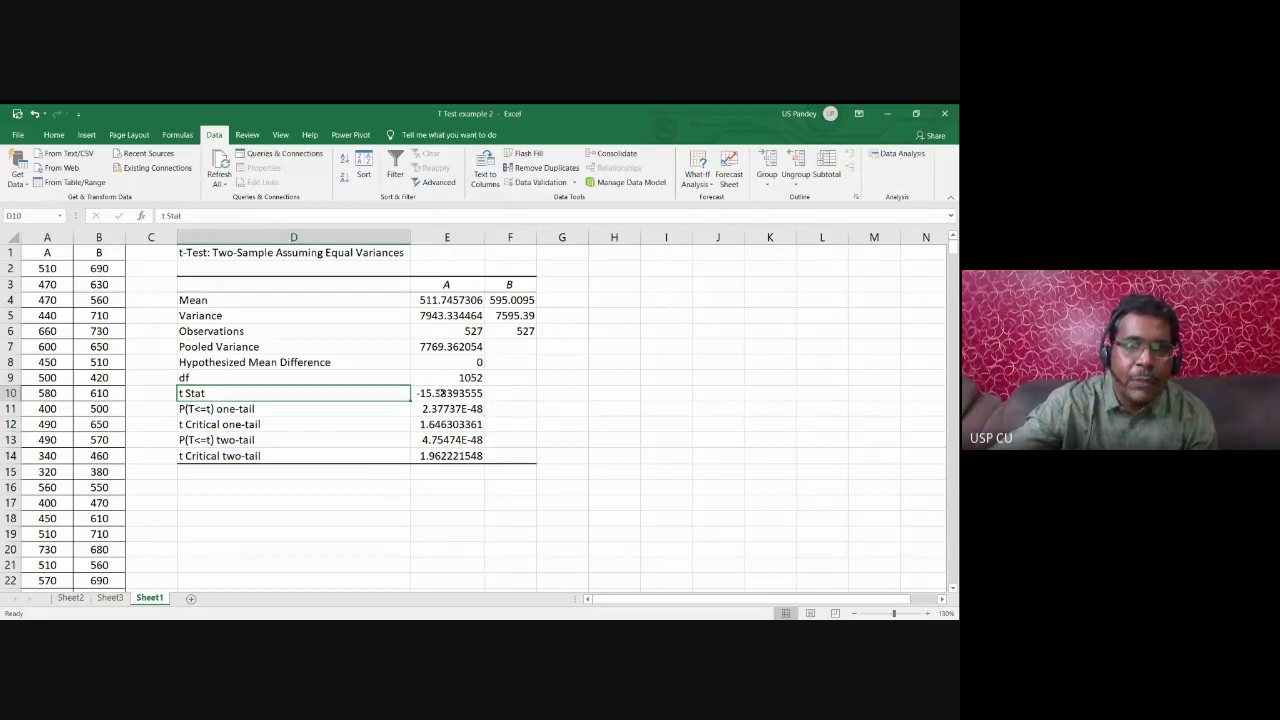
{"action": "left_click", "coordinate": [440, 392]}
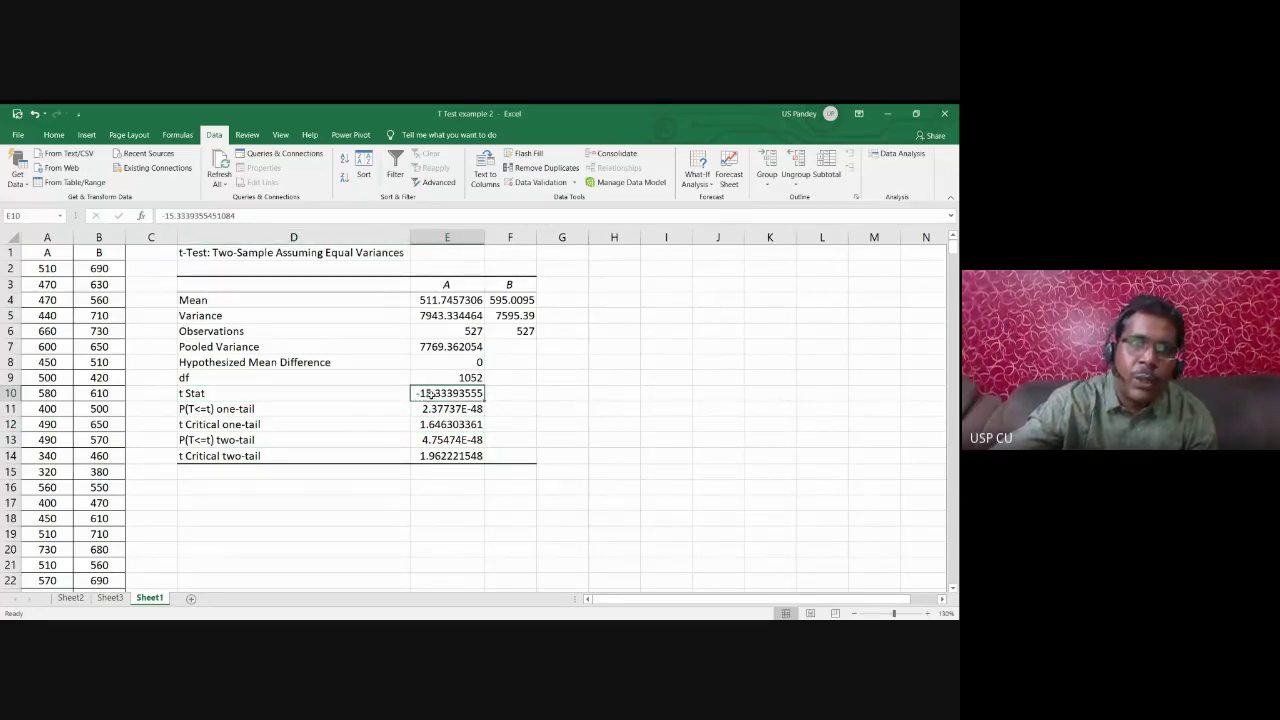
Step: Open the Home commands and recompare t Stat with the critical value and one-tail p-value
{"action": "left_click", "coordinate": [53, 134]}
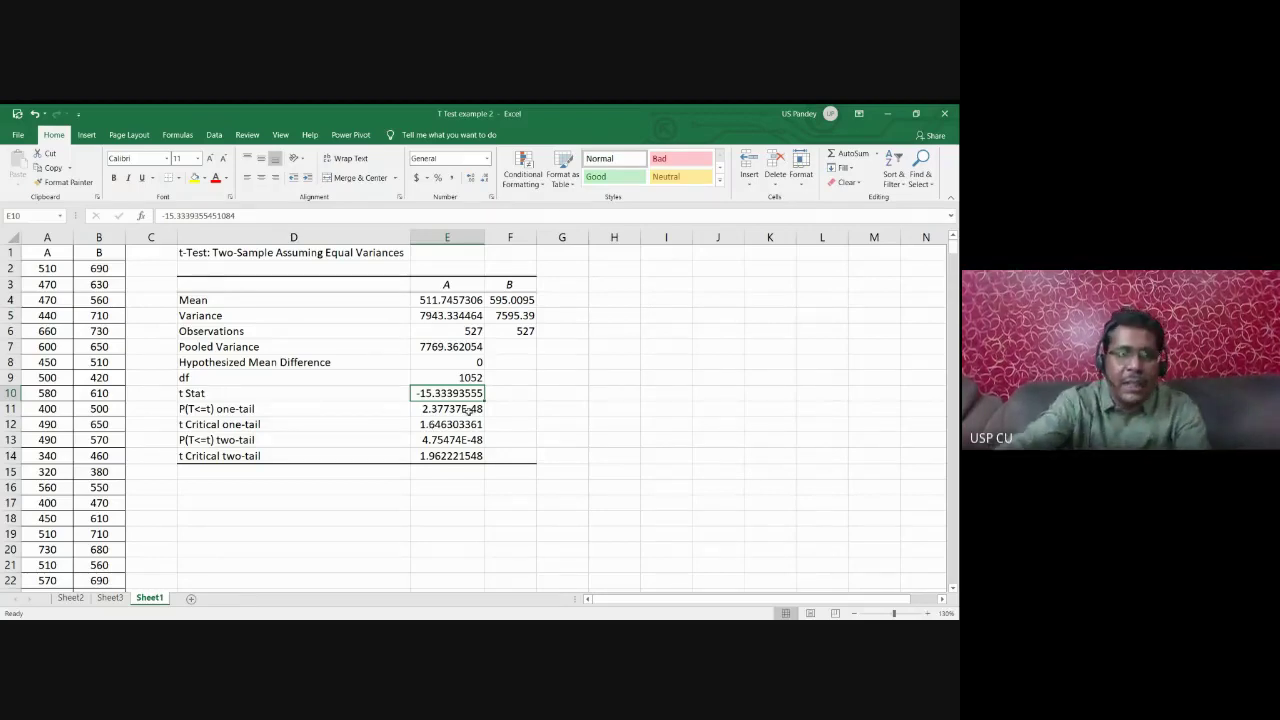
{"action": "left_click", "coordinate": [440, 422]}
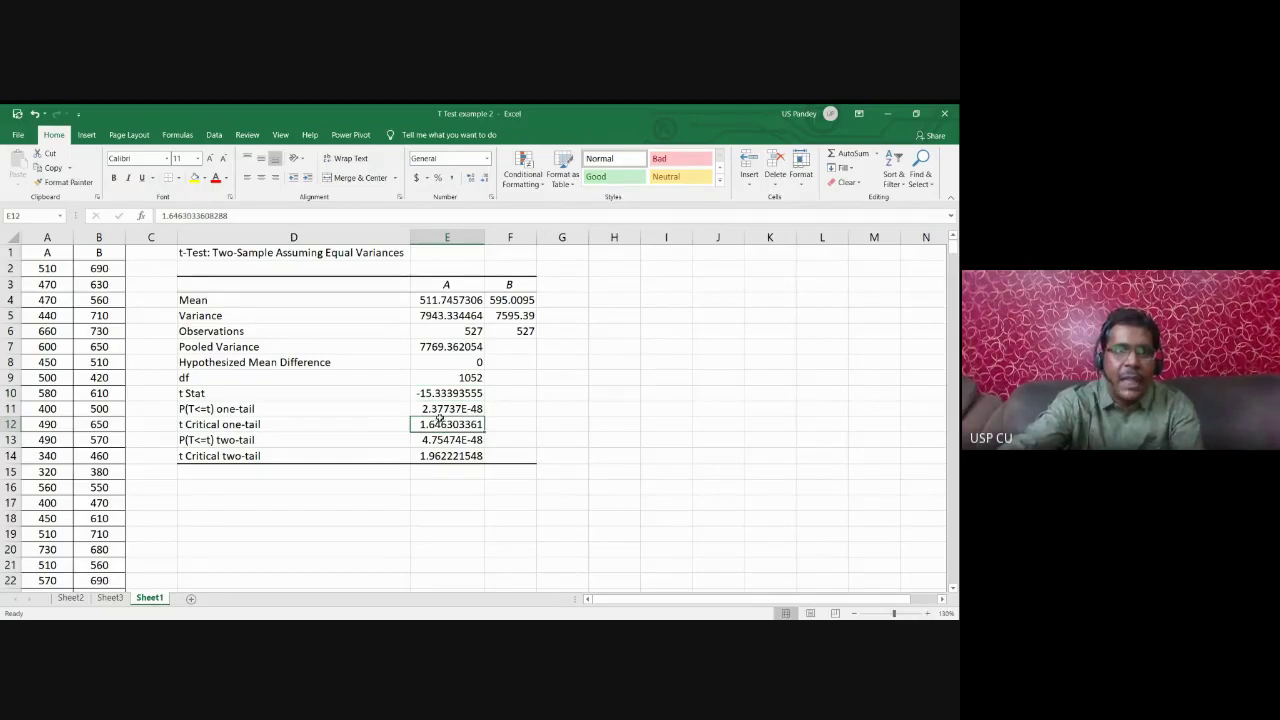
{"action": "left_click", "coordinate": [429, 396]}
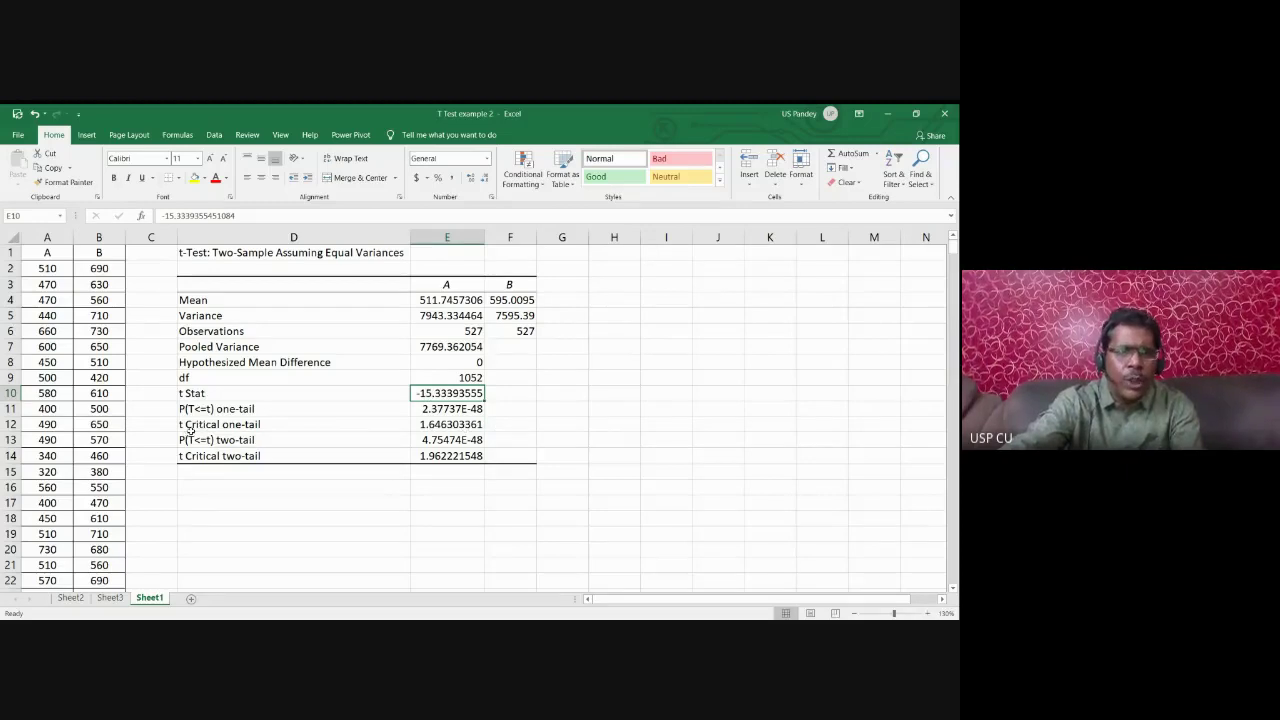
{"action": "left_click", "coordinate": [217, 411]}
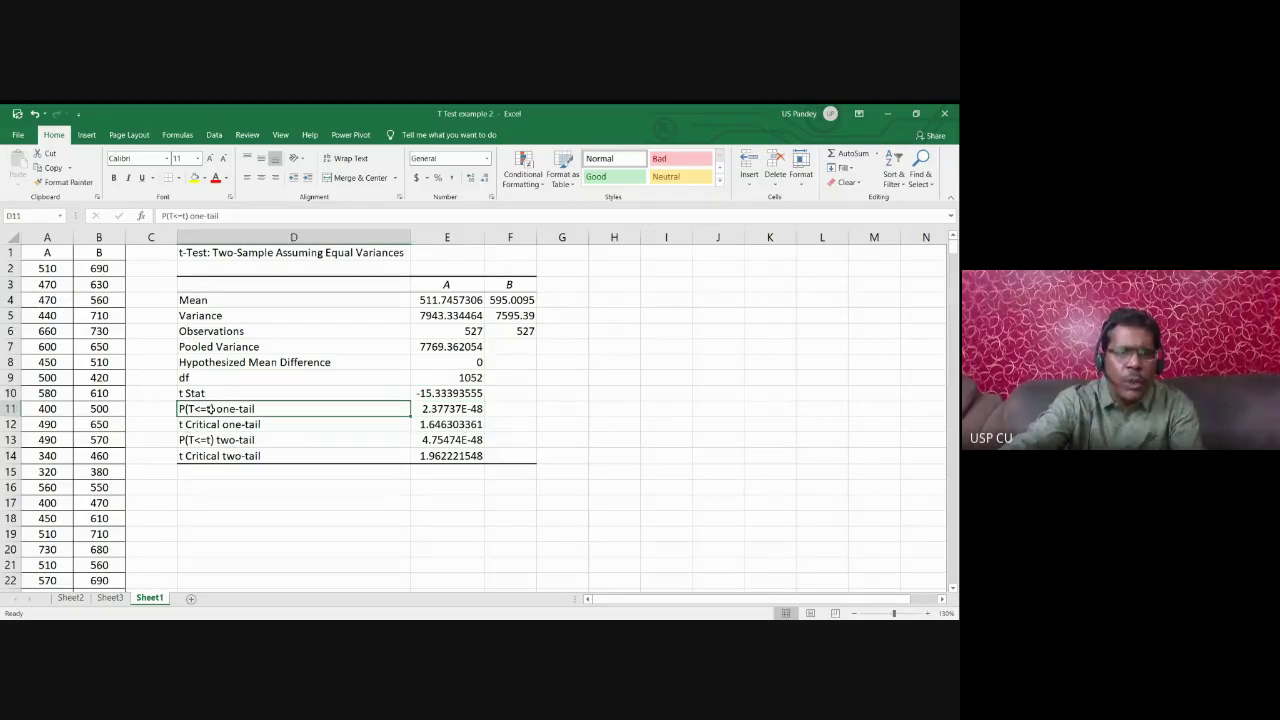
{"action": "left_click", "coordinate": [458, 407], "text": "shift"}
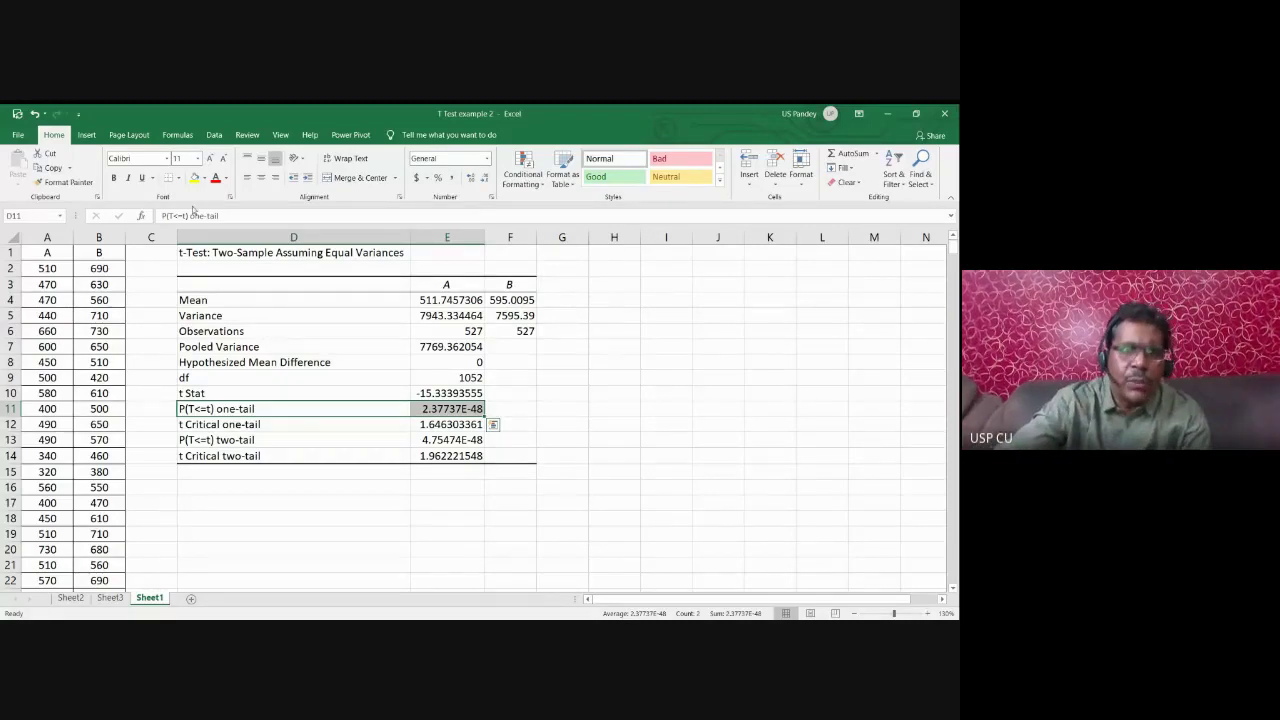
{"action": "left_click_drag", "start_coordinate": [60, 238], "coordinate": [96, 238]}
{"action": "left_click", "coordinate": [94, 238]}
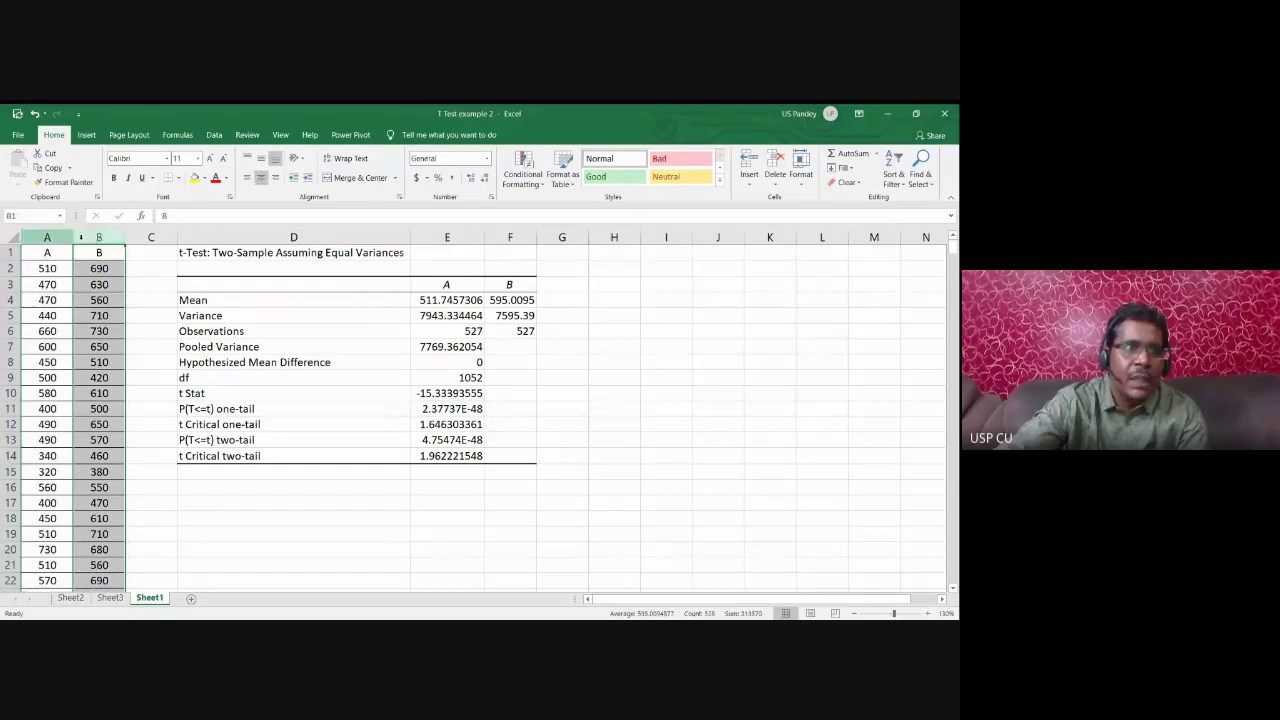
{"action": "left_click", "coordinate": [48, 238]}
{"action": "left_click", "coordinate": [99, 238]}
{"action": "left_click", "coordinate": [48, 238]}
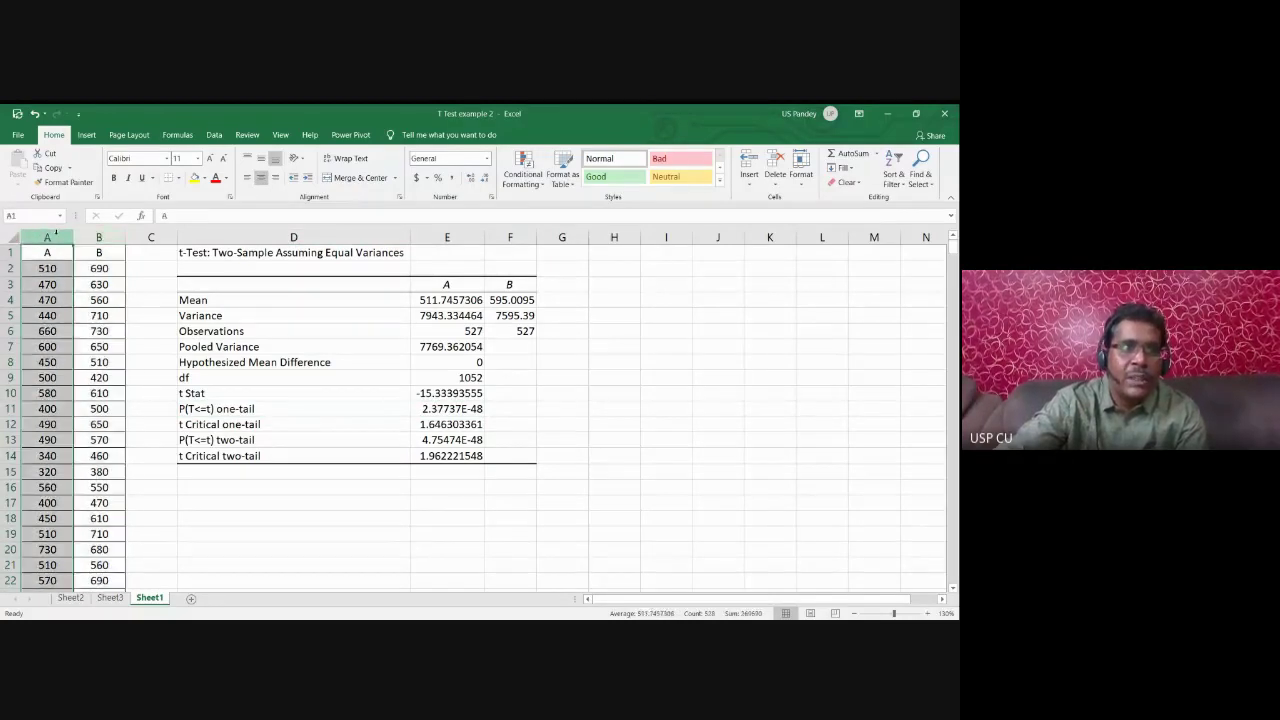
{"action": "left_click", "coordinate": [210, 253]}
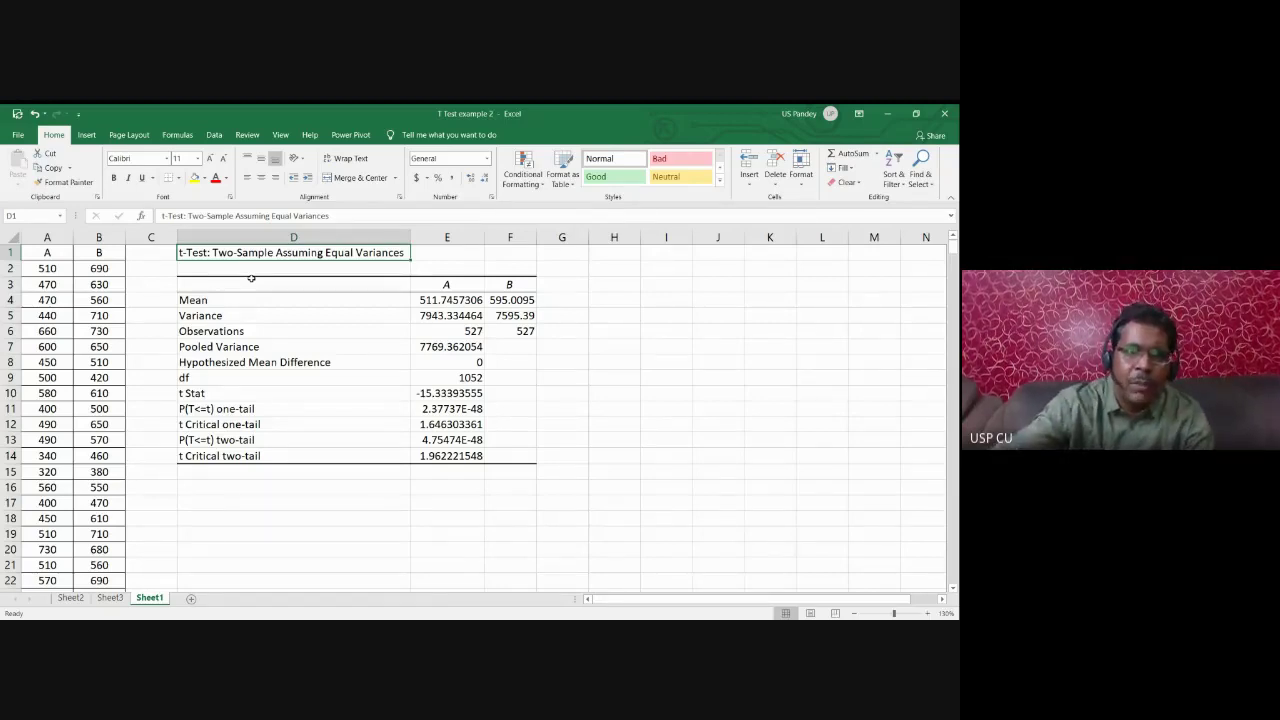
{"action": "left_click", "coordinate": [450, 410]}
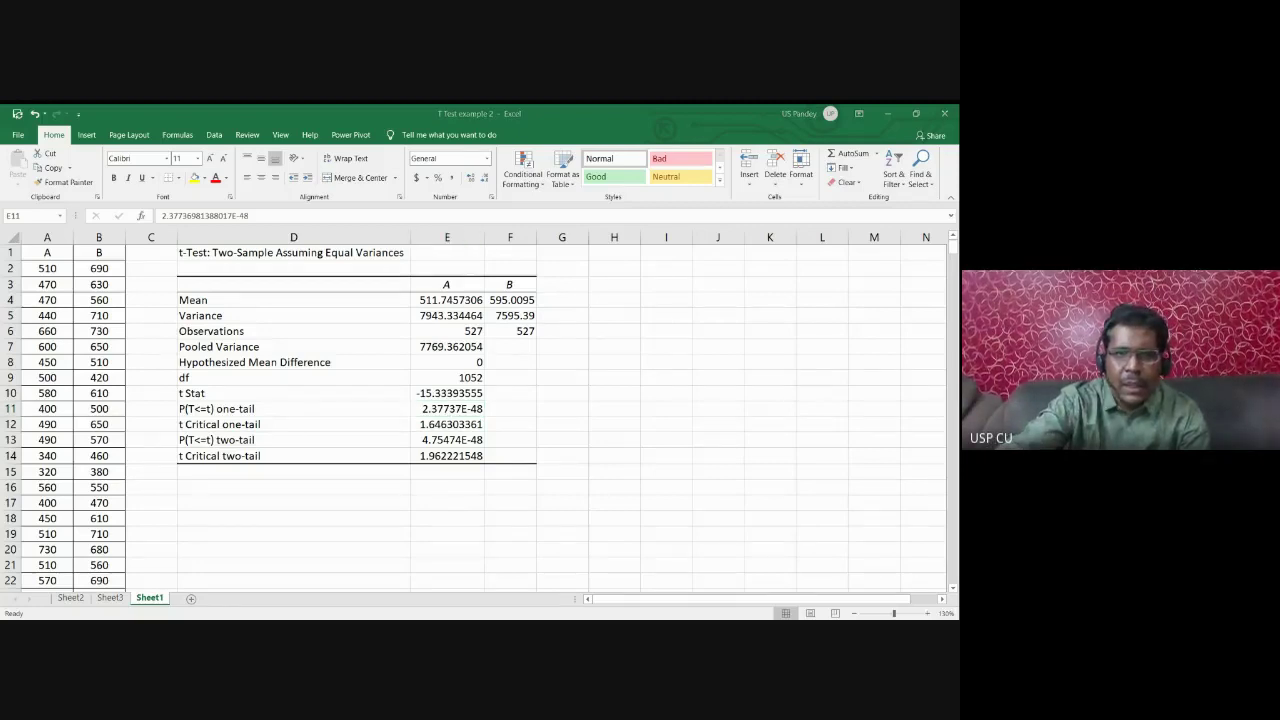
Step: Switch back to the workbook and open the Data Analysis tools list with Alt+A, Y
{"action": "key", "text": "alt+Tab"}
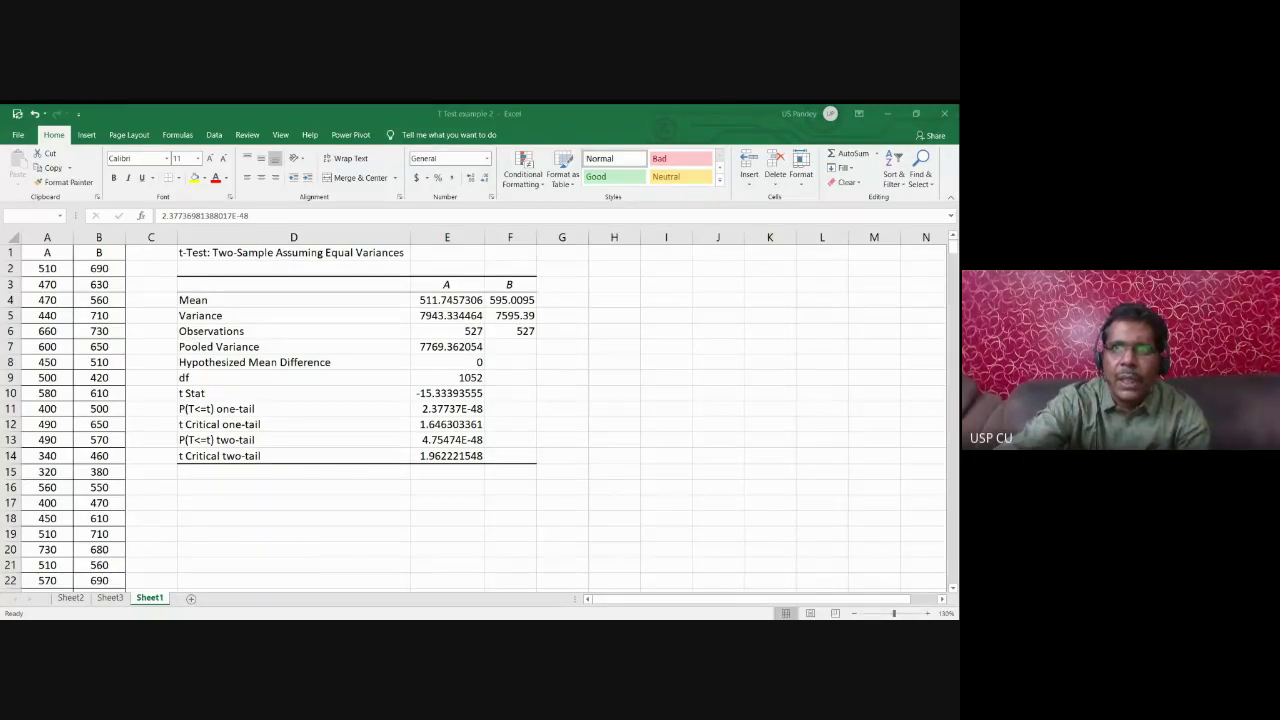
{"action": "key", "text": "alt+a"}
{"action": "key", "text": "y"}
{"action": "key", "text": "2"}
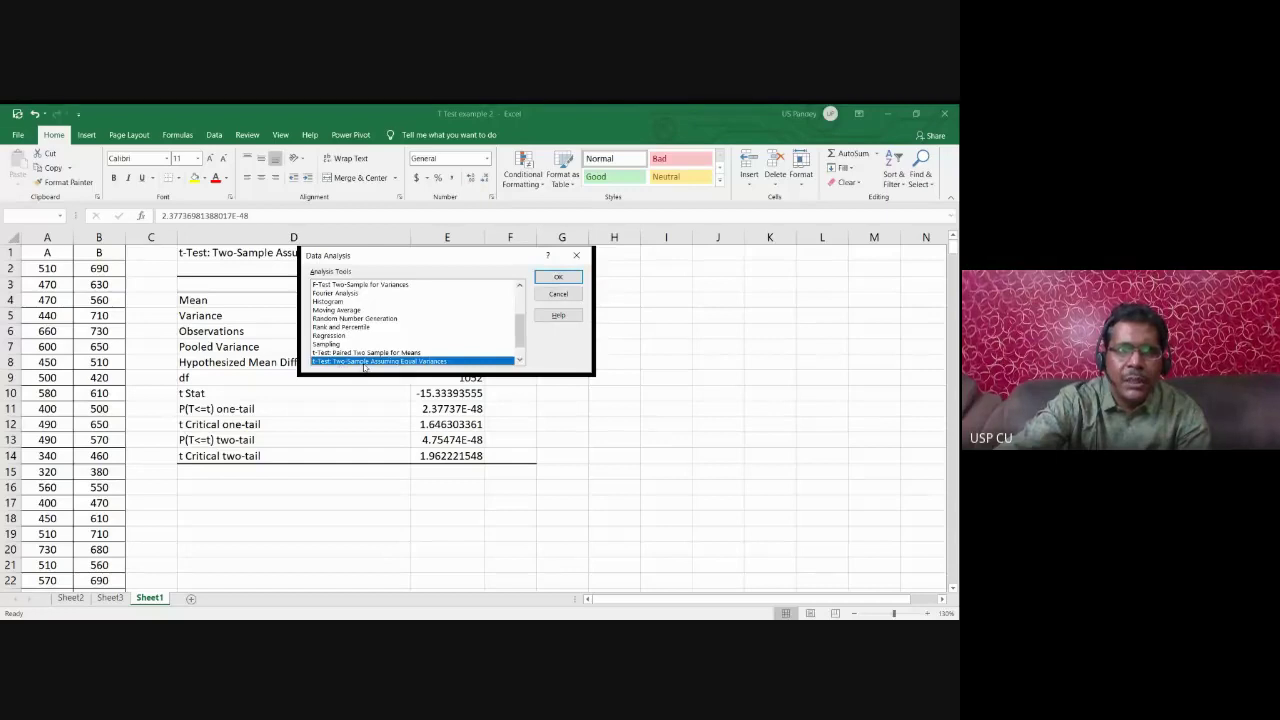
Step: In the equal-variances t-Test, set the variable ranges to $D$1:$D$170 and $E$1:$E$170
{"action": "left_click", "coordinate": [559, 278]}
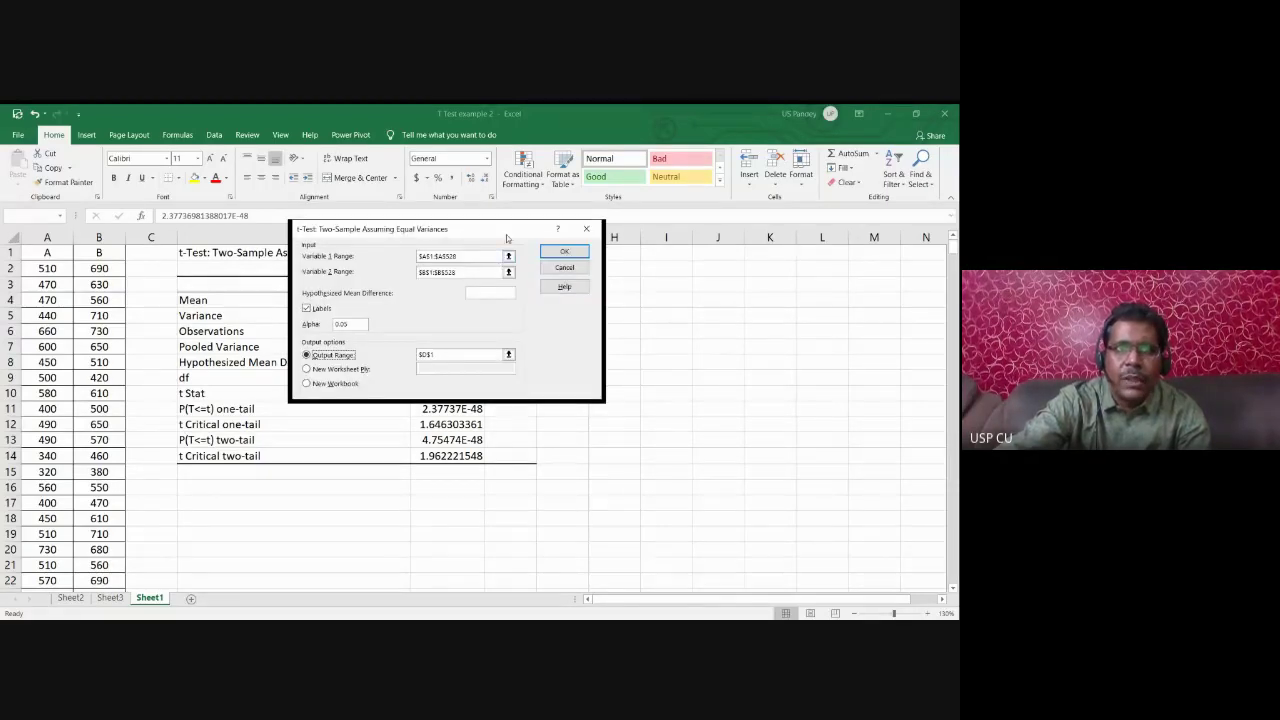
{"action": "left_click_drag", "start_coordinate": [499, 229], "coordinate": [716, 294]}
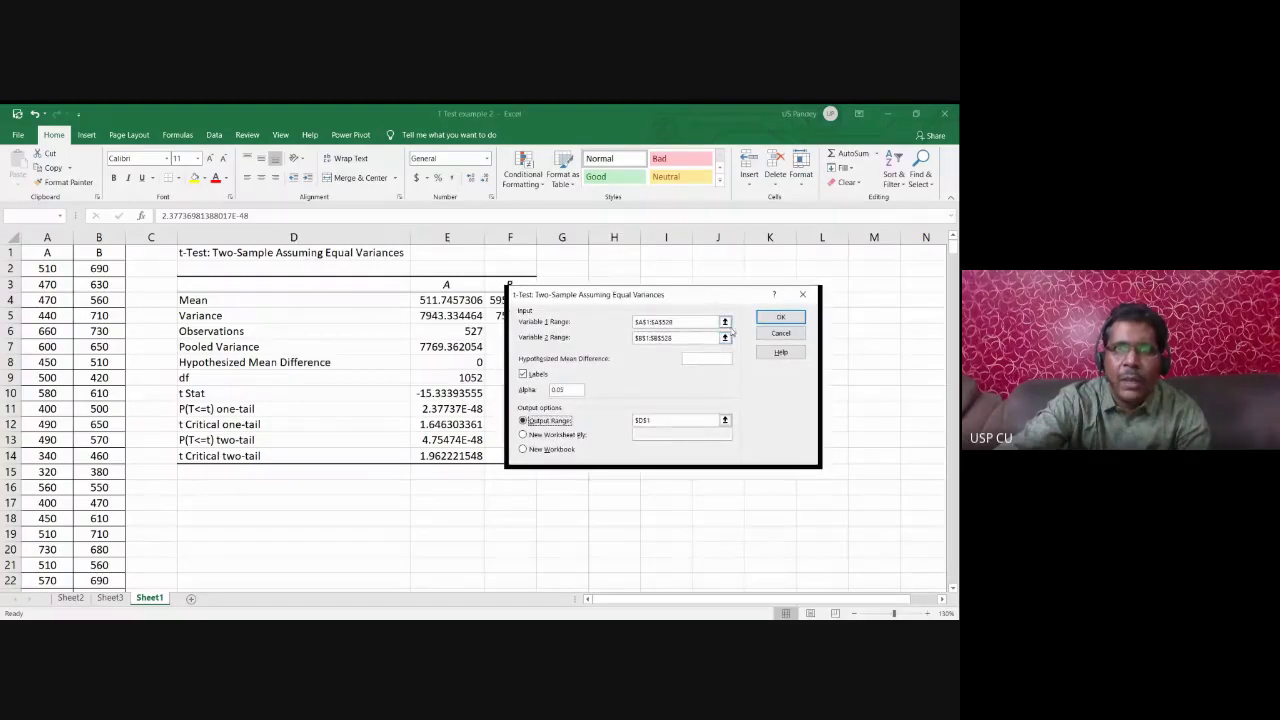
{"action": "left_click", "coordinate": [725, 420]}
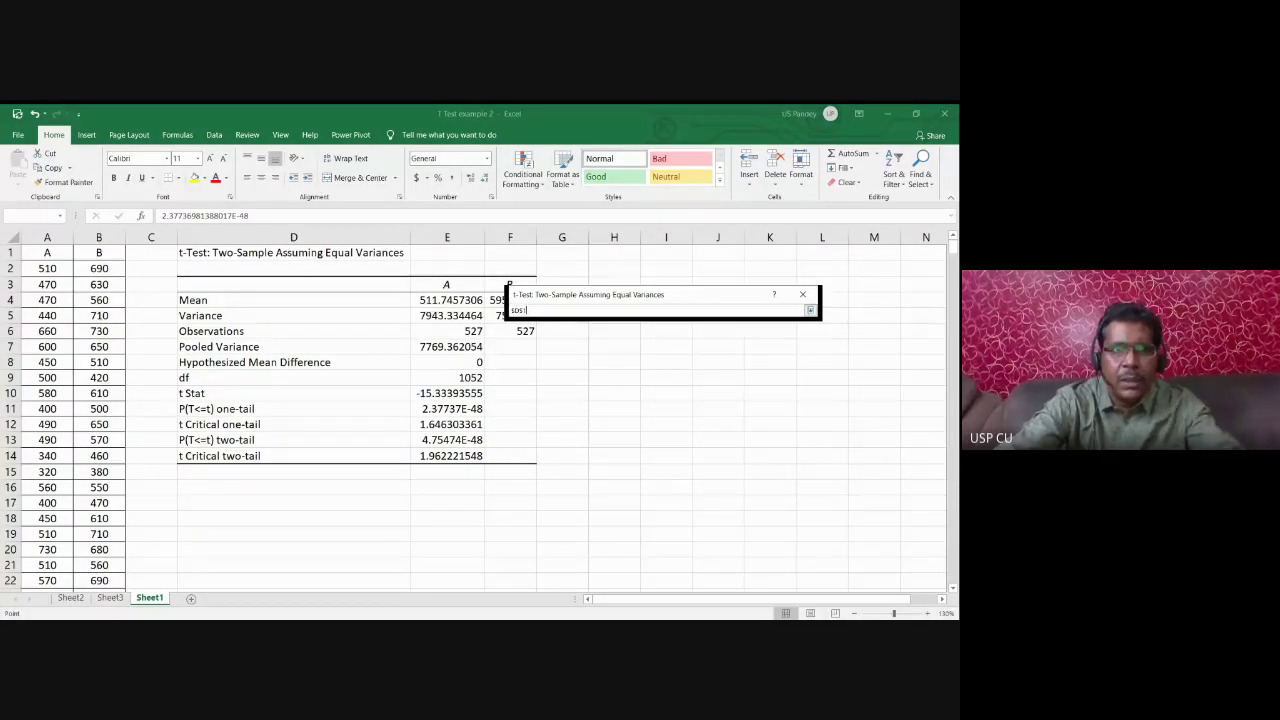
{"action": "type", "text": ":$D$170"}
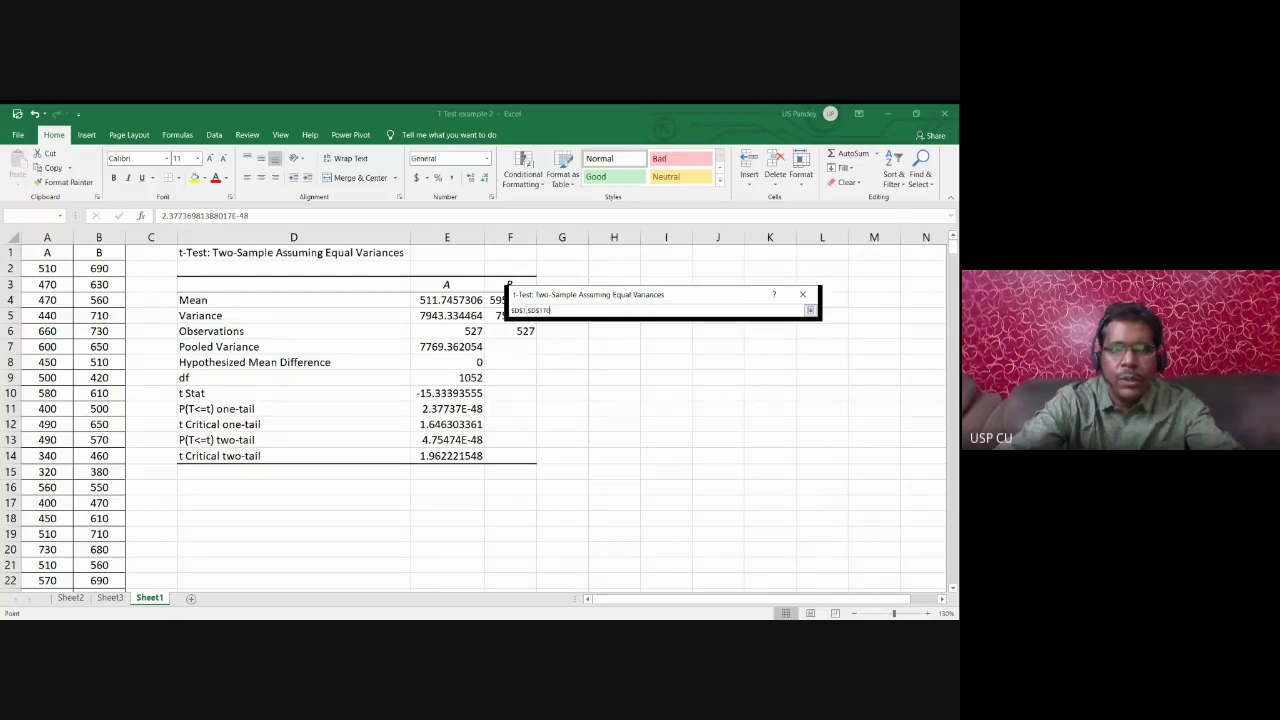
{"action": "left_click", "coordinate": [810, 310]}
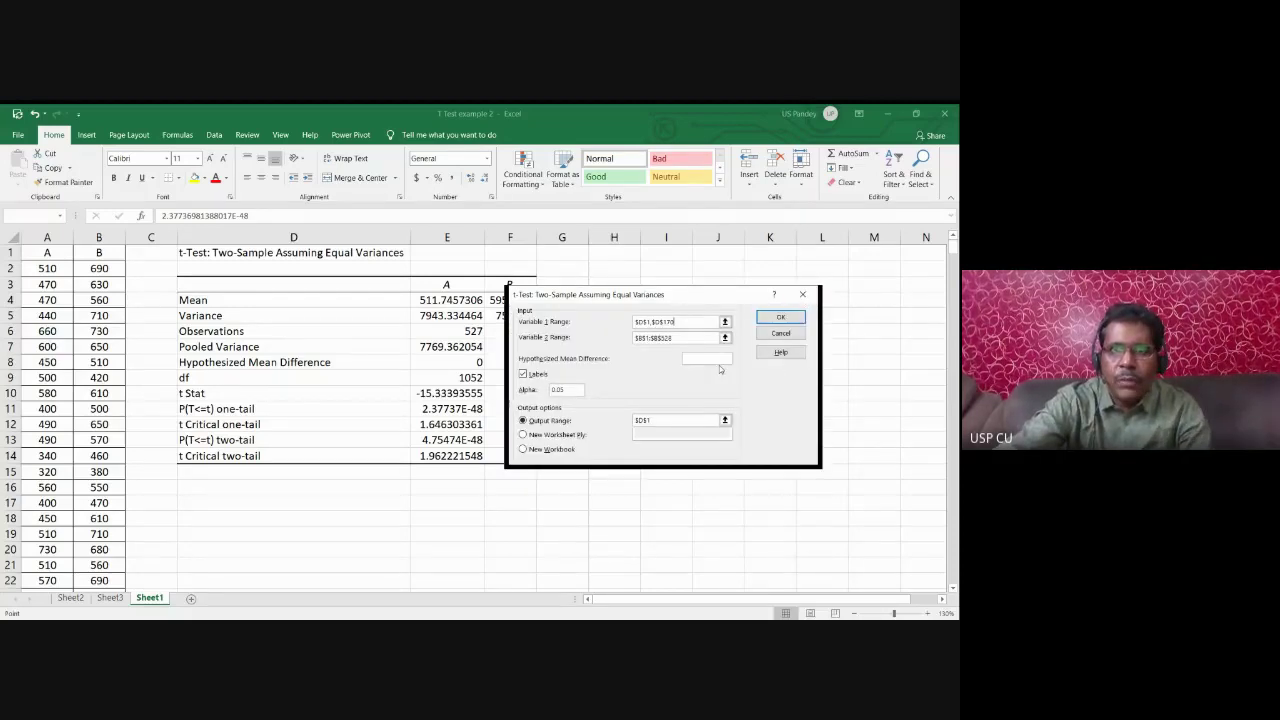
{"action": "left_click", "coordinate": [725, 337]}
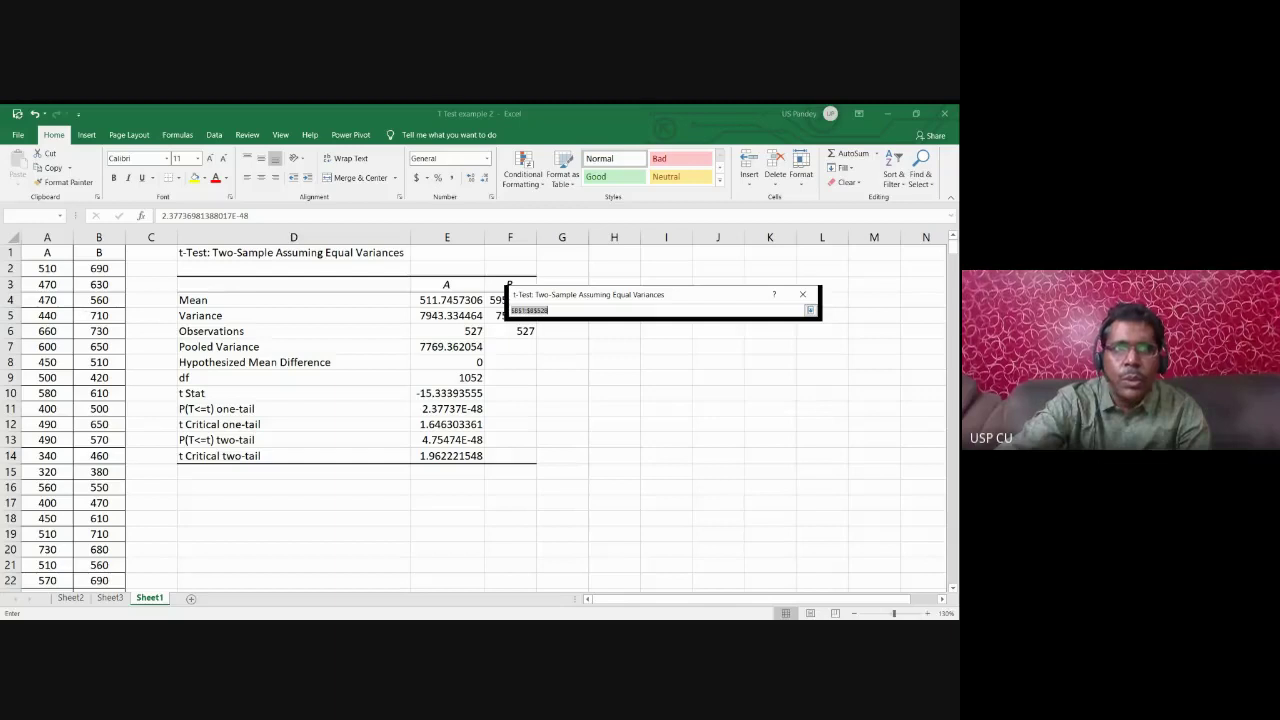
{"action": "left_click", "coordinate": [447, 252]}
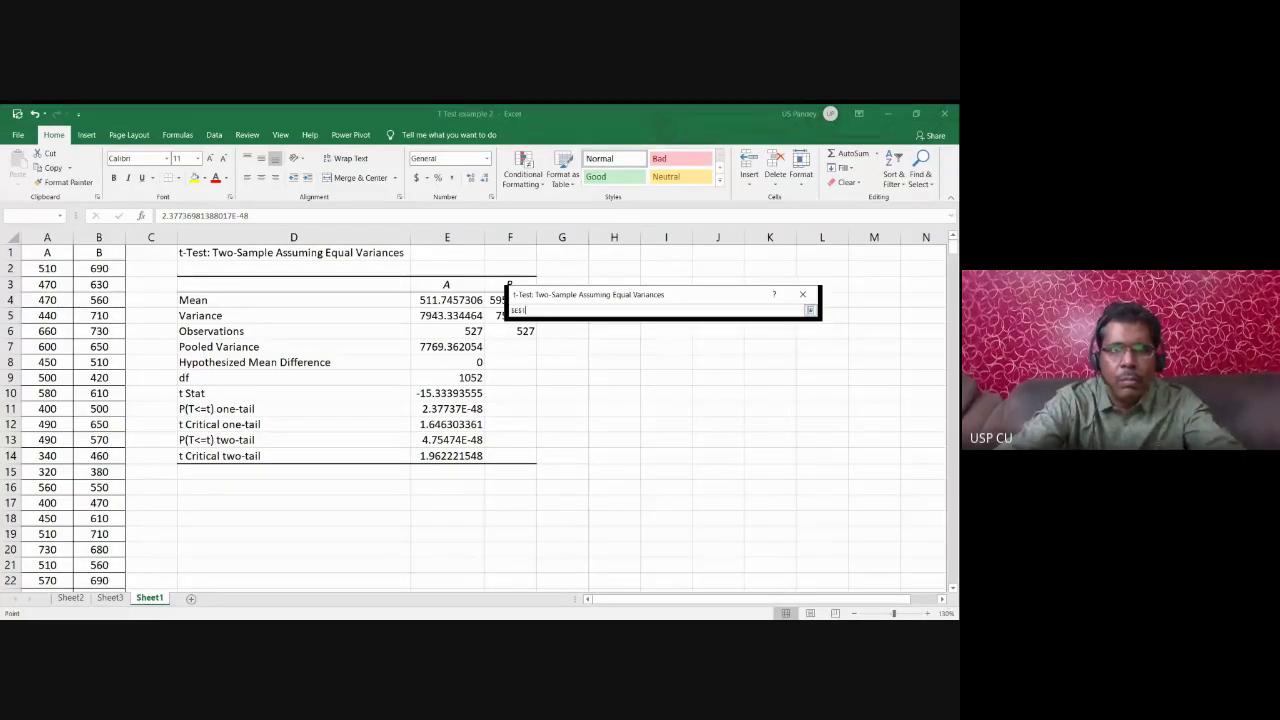
{"action": "type", "text": ":$E$170"}
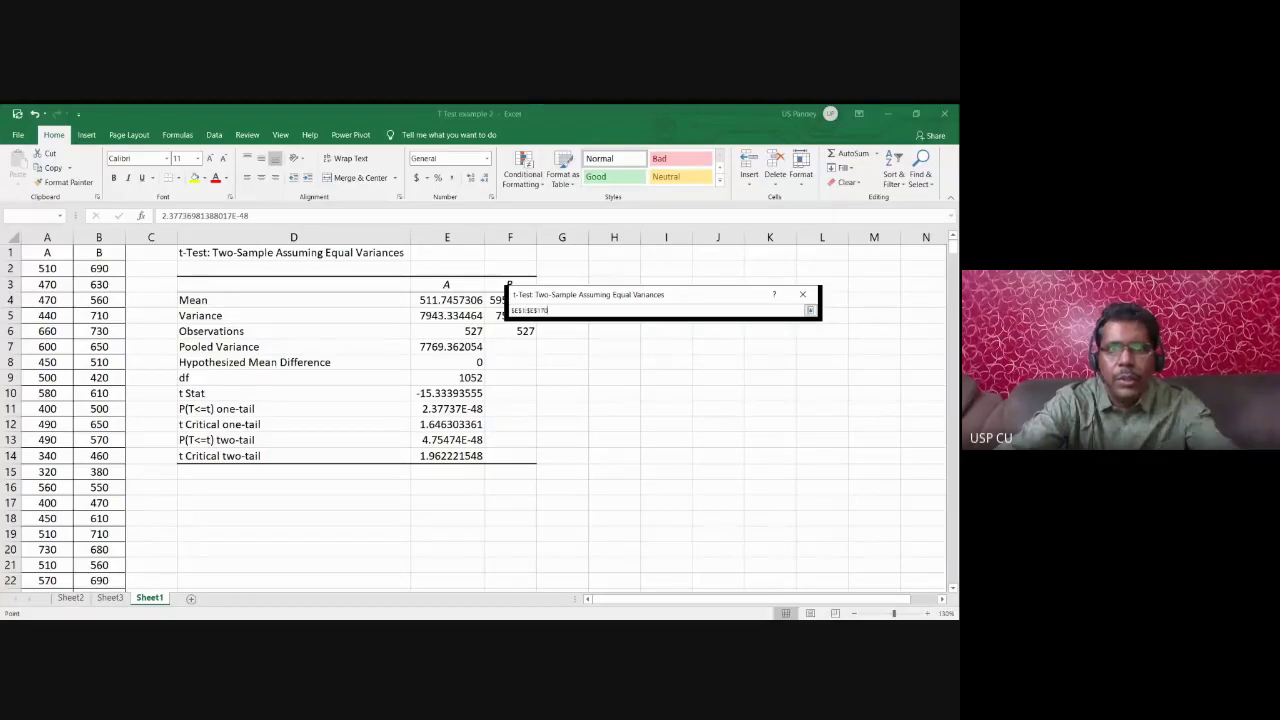
{"action": "left_click", "coordinate": [810, 309]}
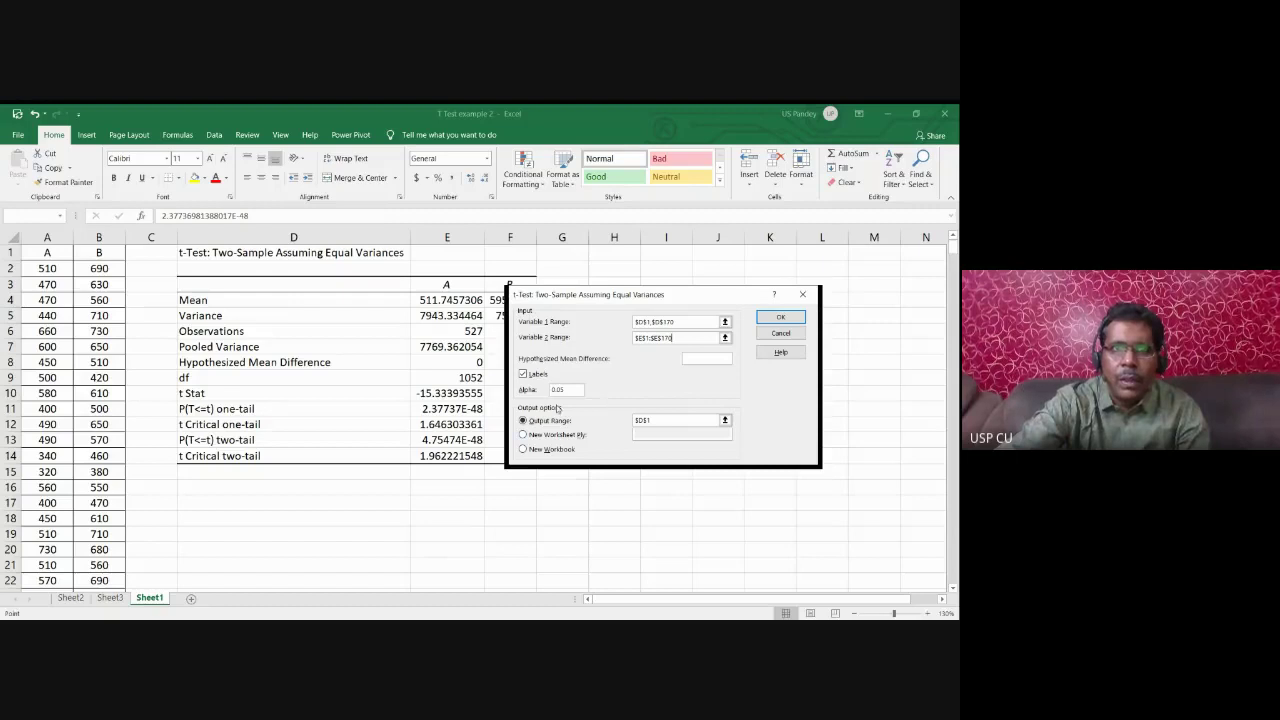
Step: Set the output range to C29 and run the t-Test, which raises an input-range error
{"action": "left_click", "coordinate": [725, 420]}
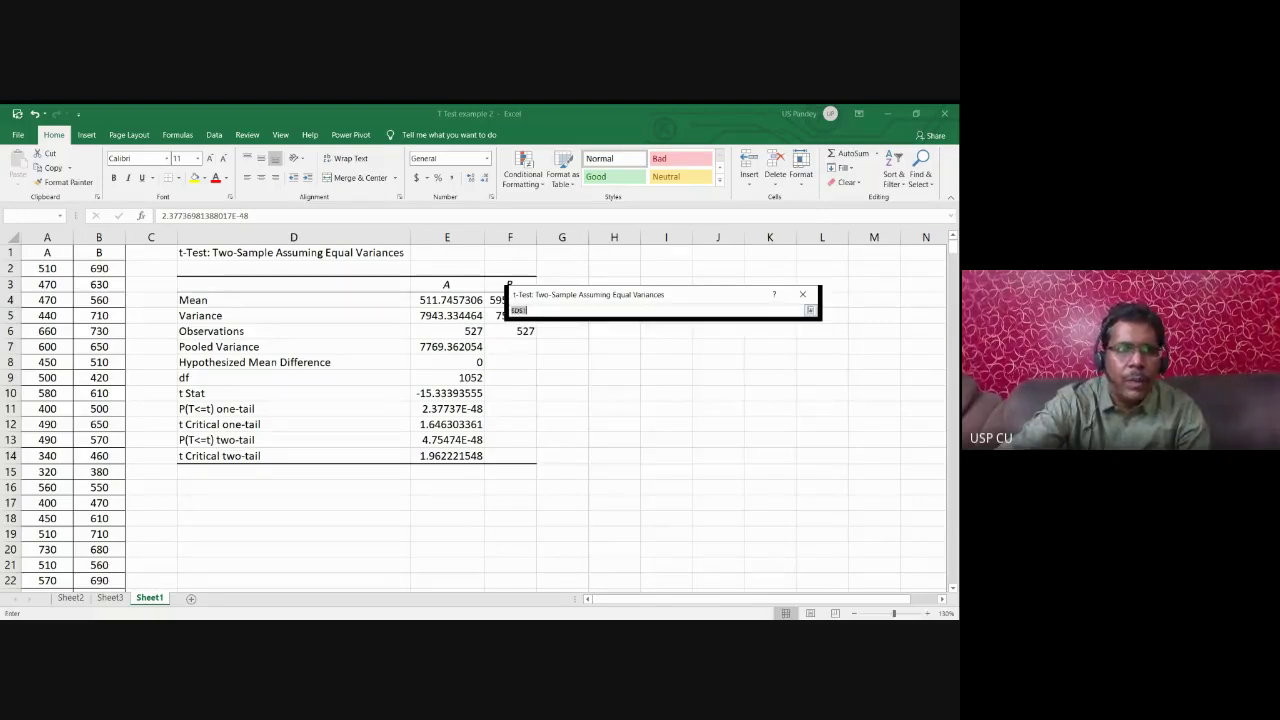
{"action": "left_click", "coordinate": [562, 268]}
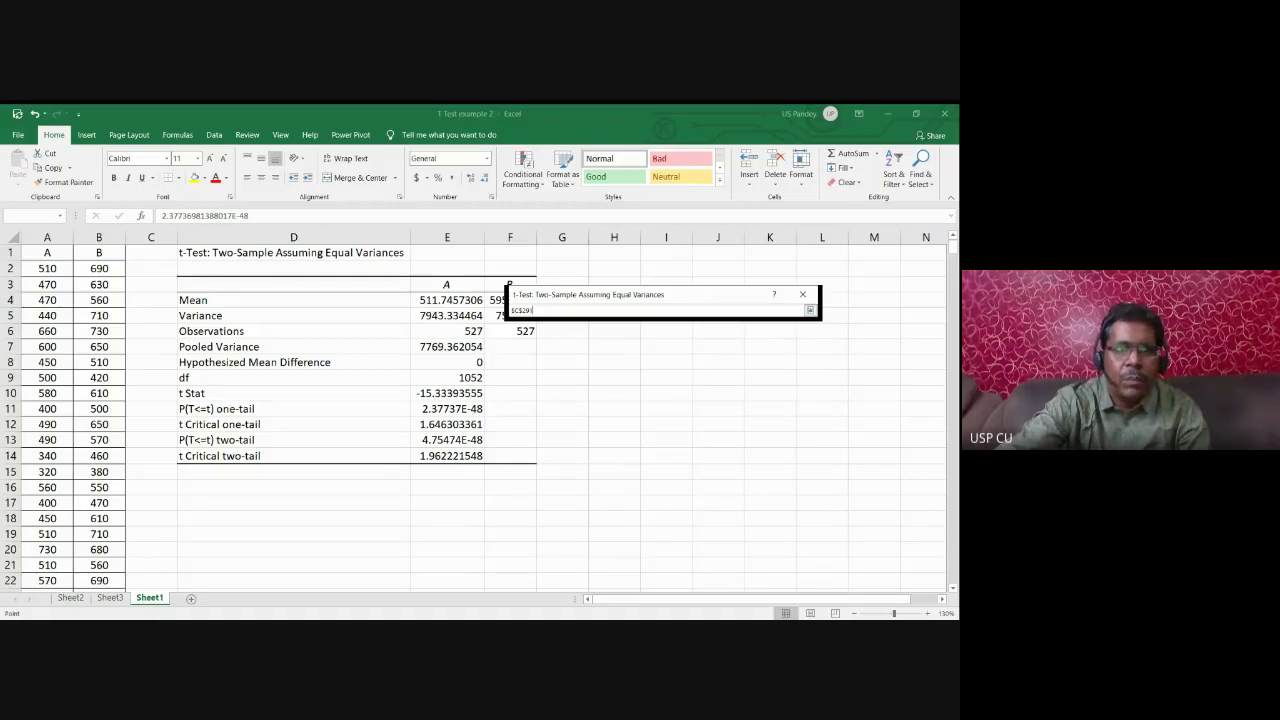
{"action": "left_click", "coordinate": [808, 308]}
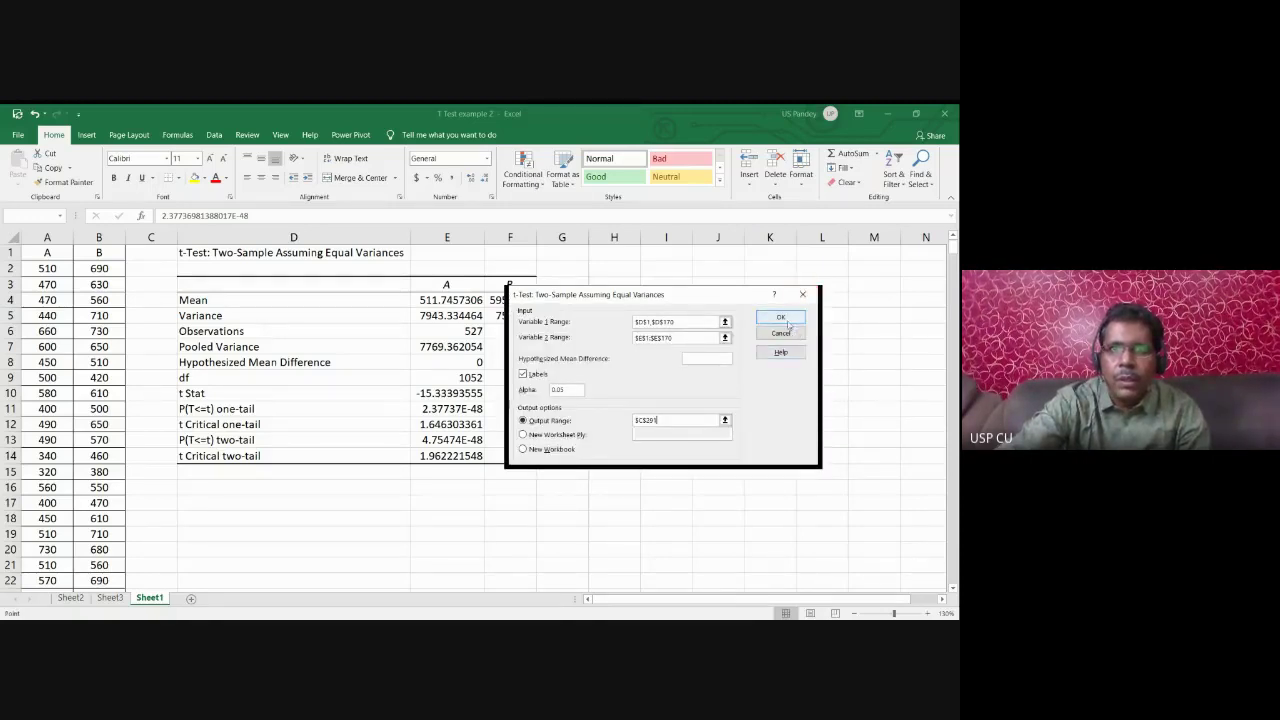
{"action": "left_click", "coordinate": [785, 319]}
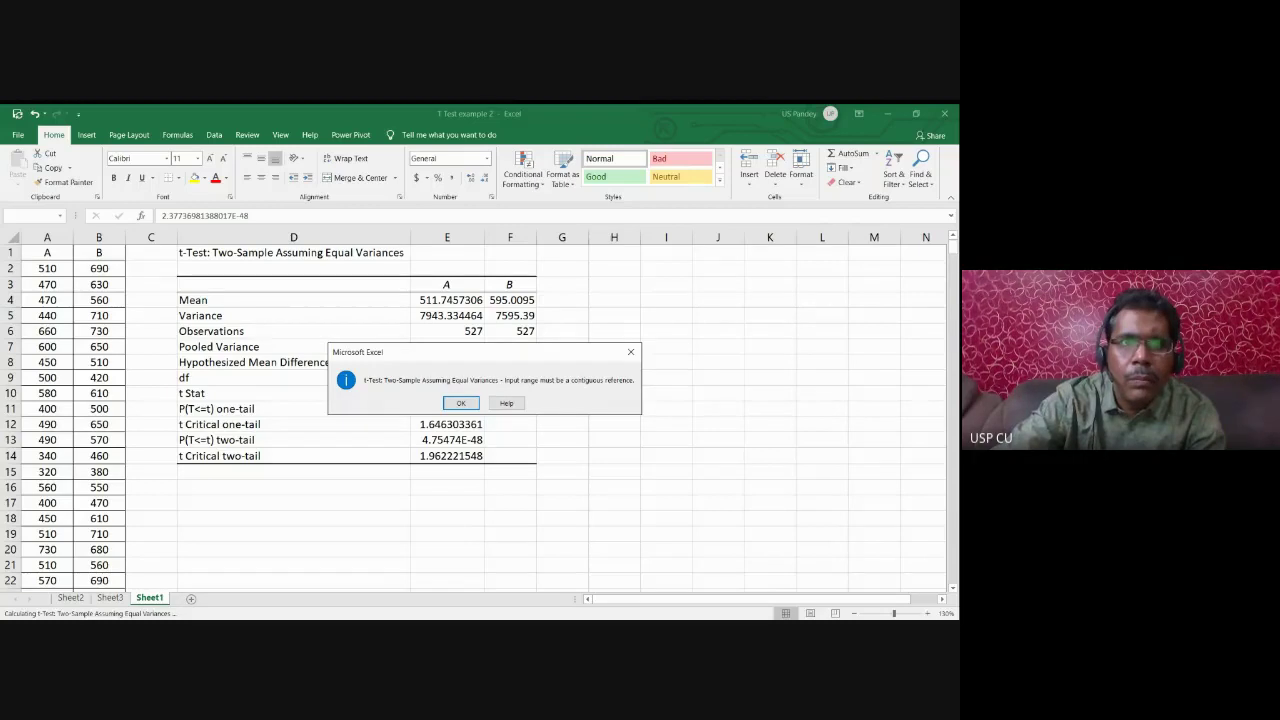
Step: Dismiss the error, reopen the equal-variances t-Test, and set Variable 1 range to $D$141:$D$170
{"action": "left_click", "coordinate": [462, 403]}
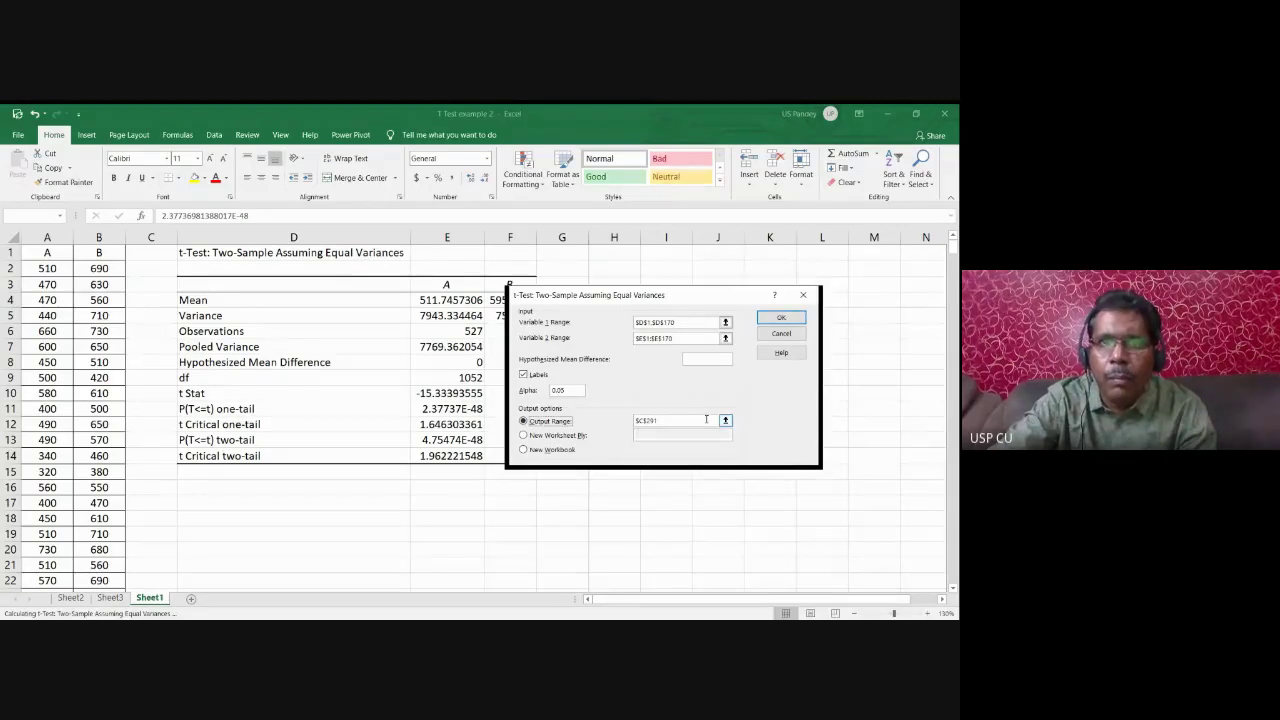
{"action": "left_click", "coordinate": [794, 334]}
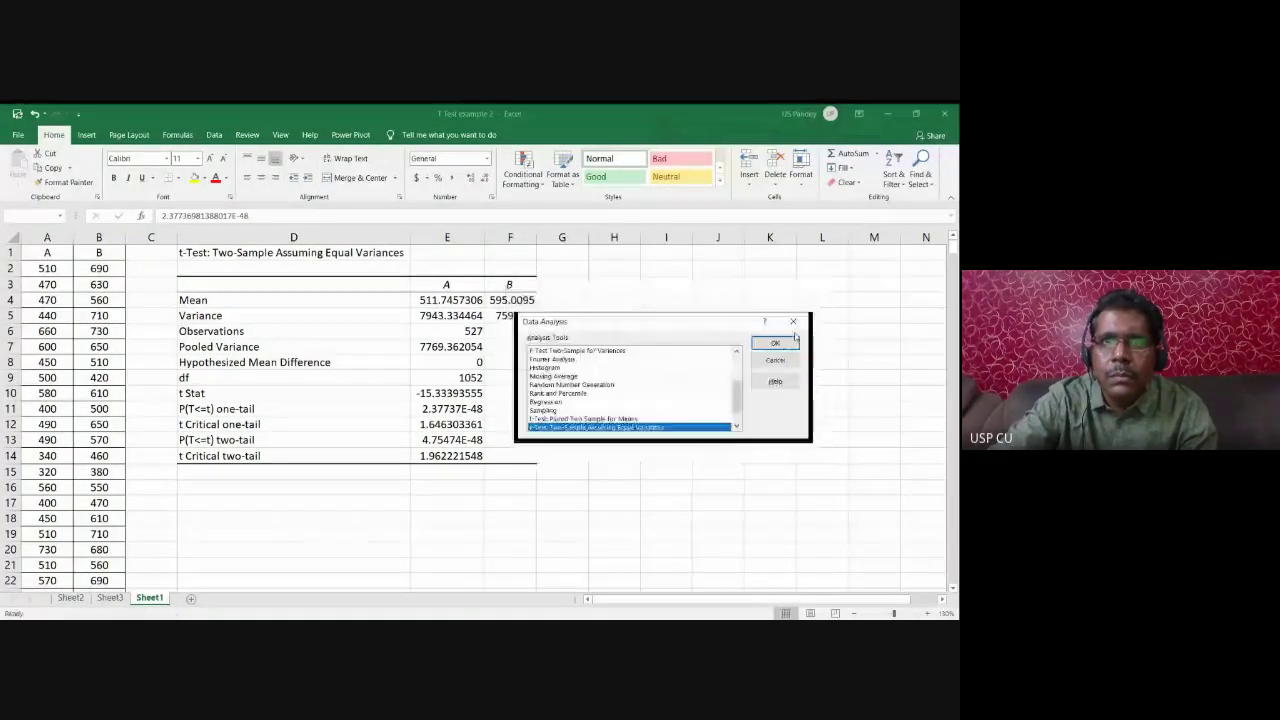
{"action": "left_click", "coordinate": [792, 341]}
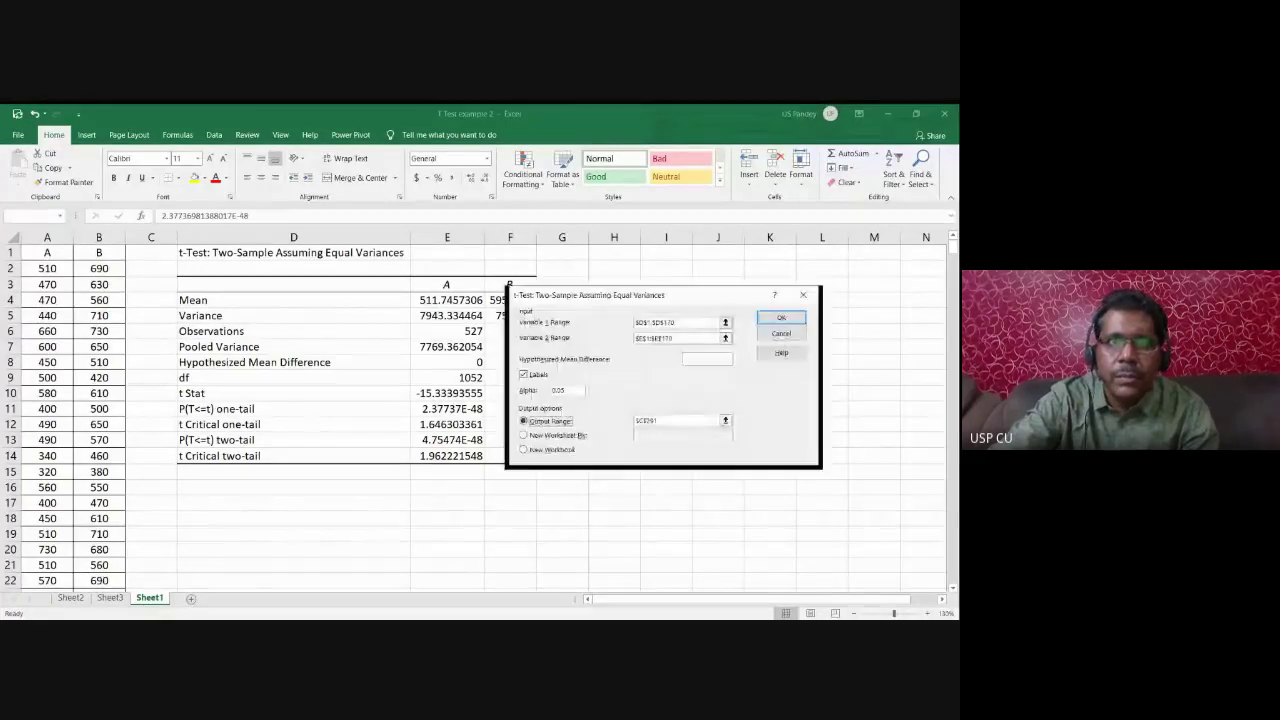
{"action": "left_click", "coordinate": [725, 322]}
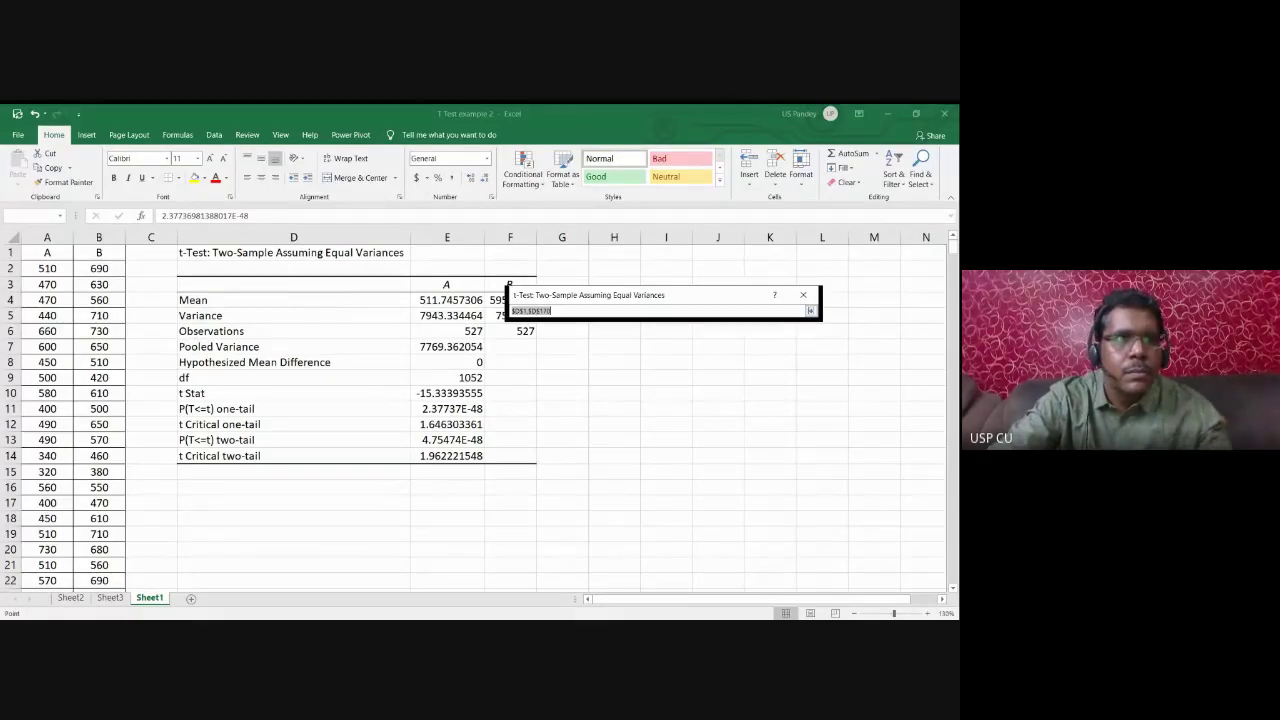
{"action": "type", "text": "$D$141"}
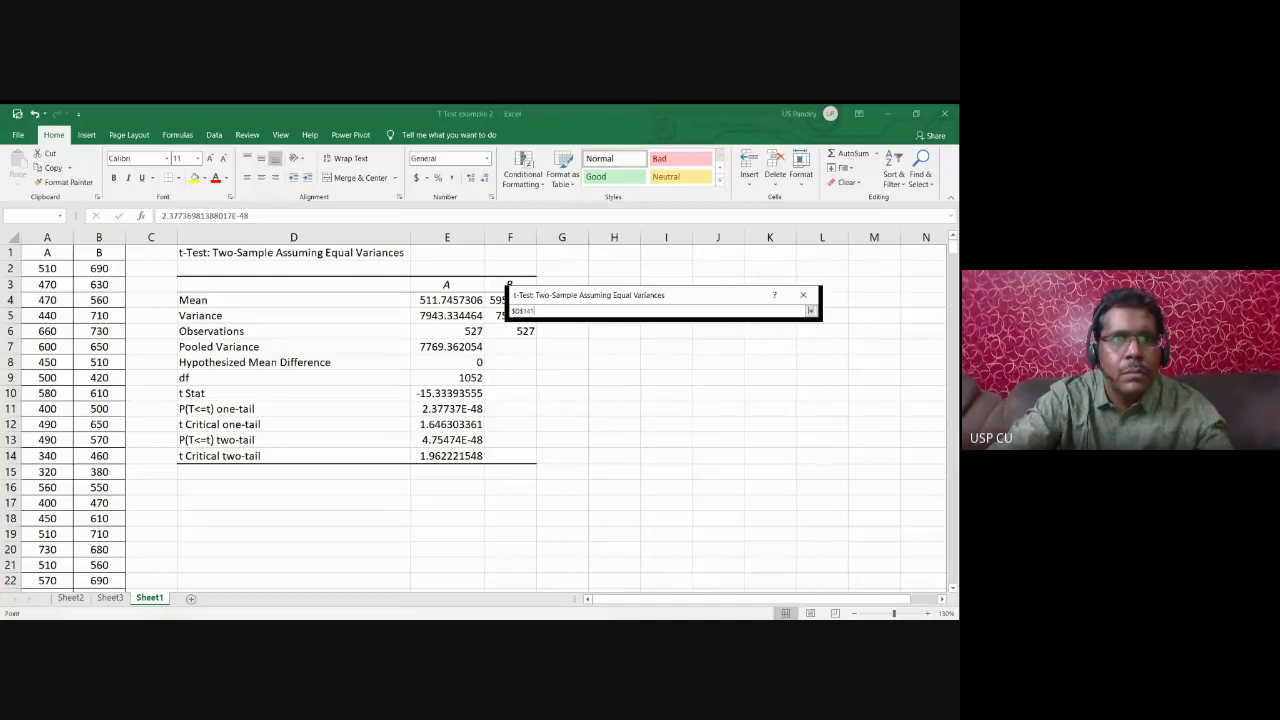
{"action": "type", "text": ":$D$170"}
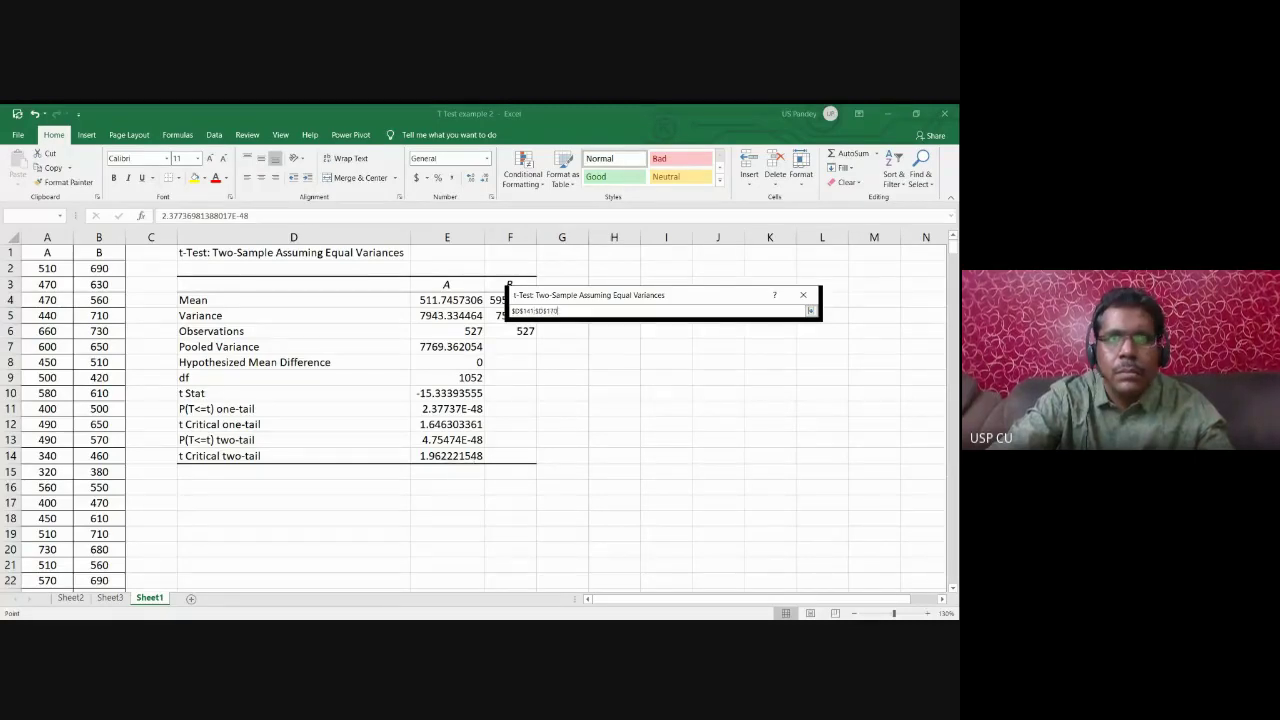
{"action": "left_click", "coordinate": [805, 297]}
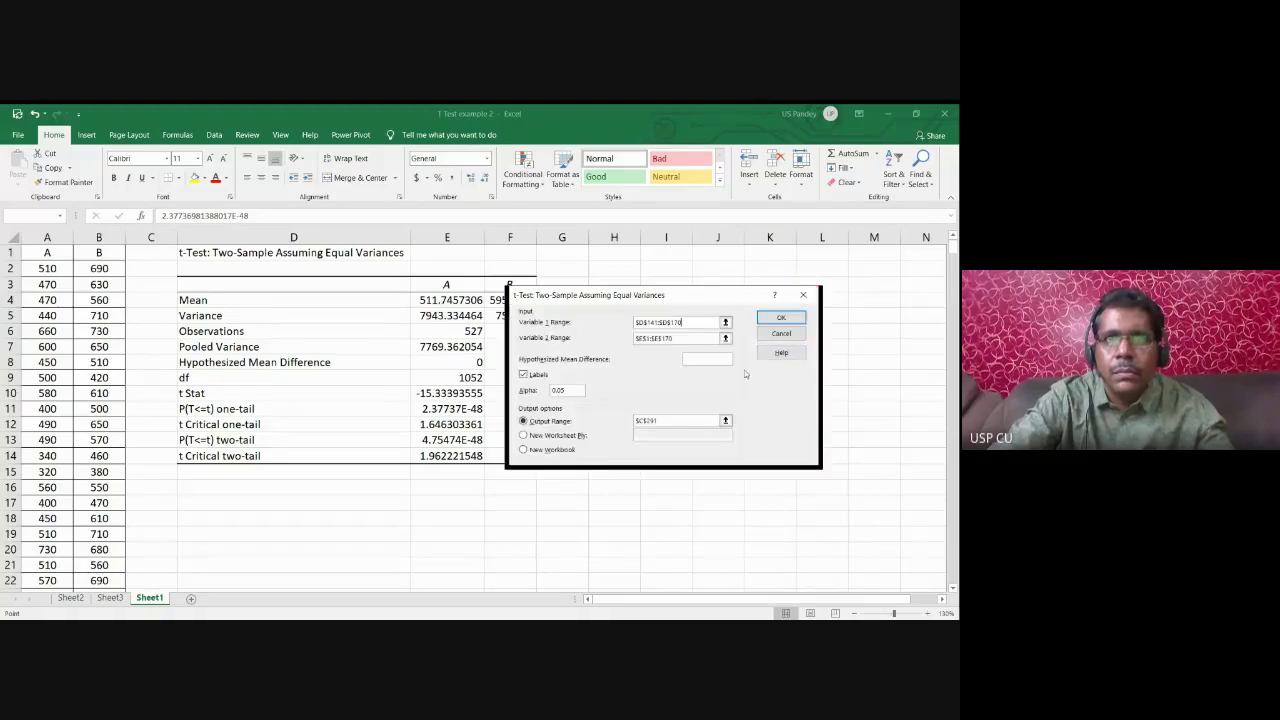
Step: Set Variable 2 range to $E$141:$E$170, turn off Labels, and run the t-Test
{"action": "left_click", "coordinate": [726, 341]}
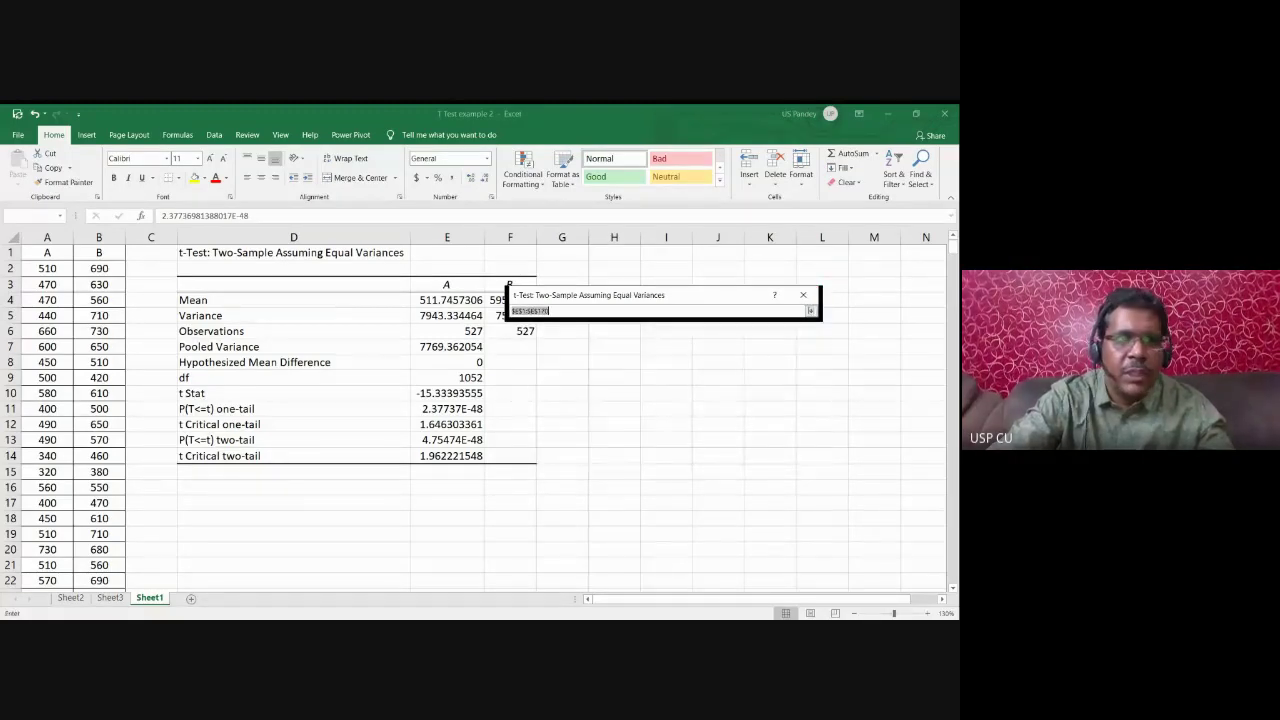
{"action": "left_click", "coordinate": [447, 455]}
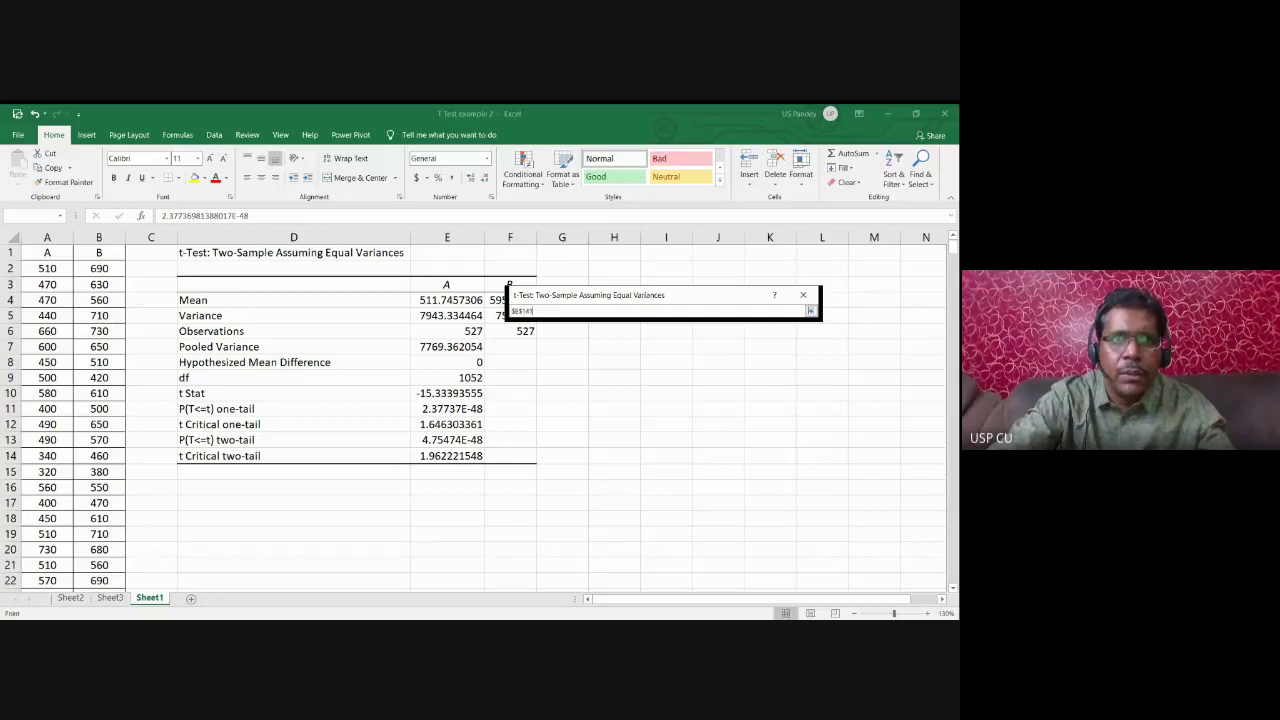
{"action": "type", "text": ":$E$170"}
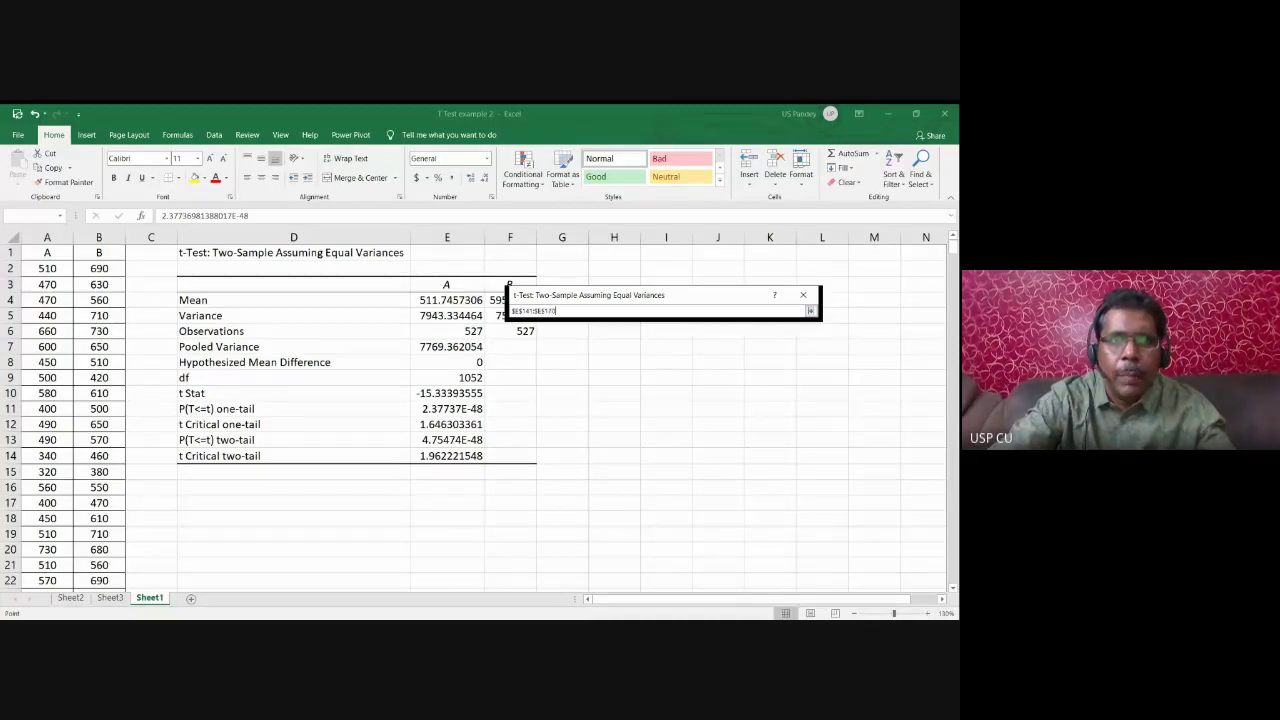
{"action": "left_click", "coordinate": [805, 298]}
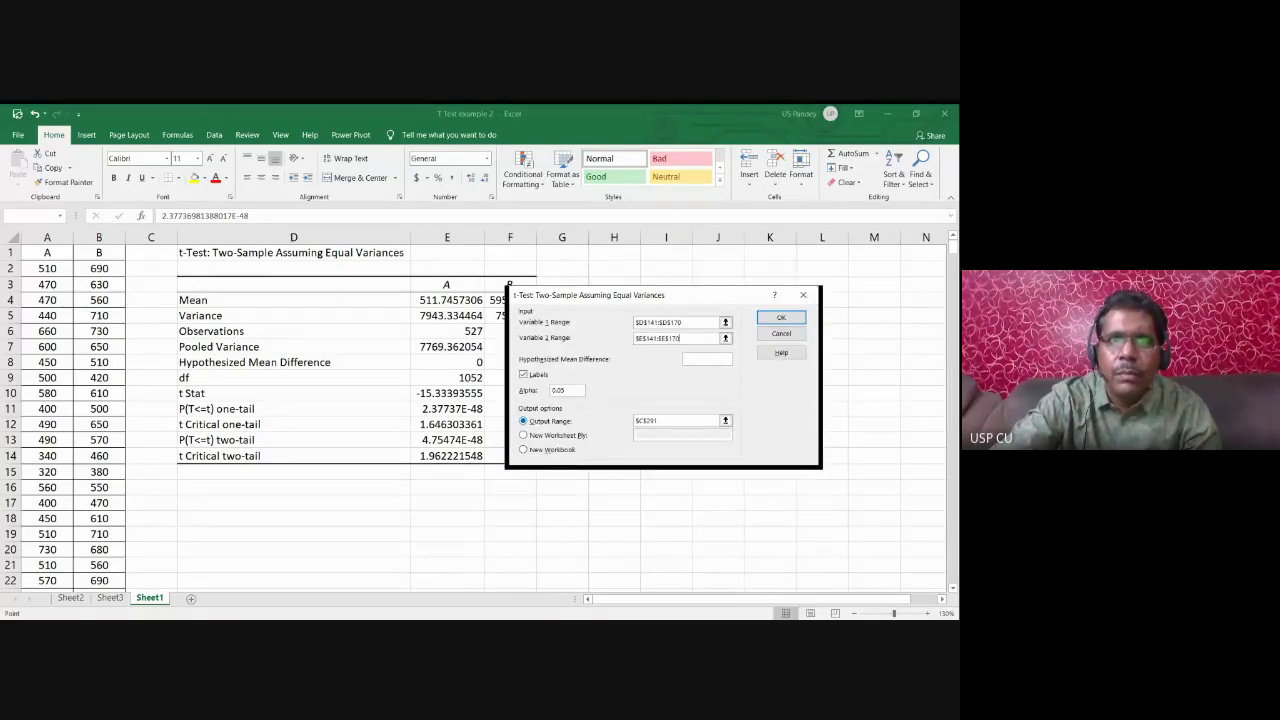
{"action": "left_click", "coordinate": [524, 375]}
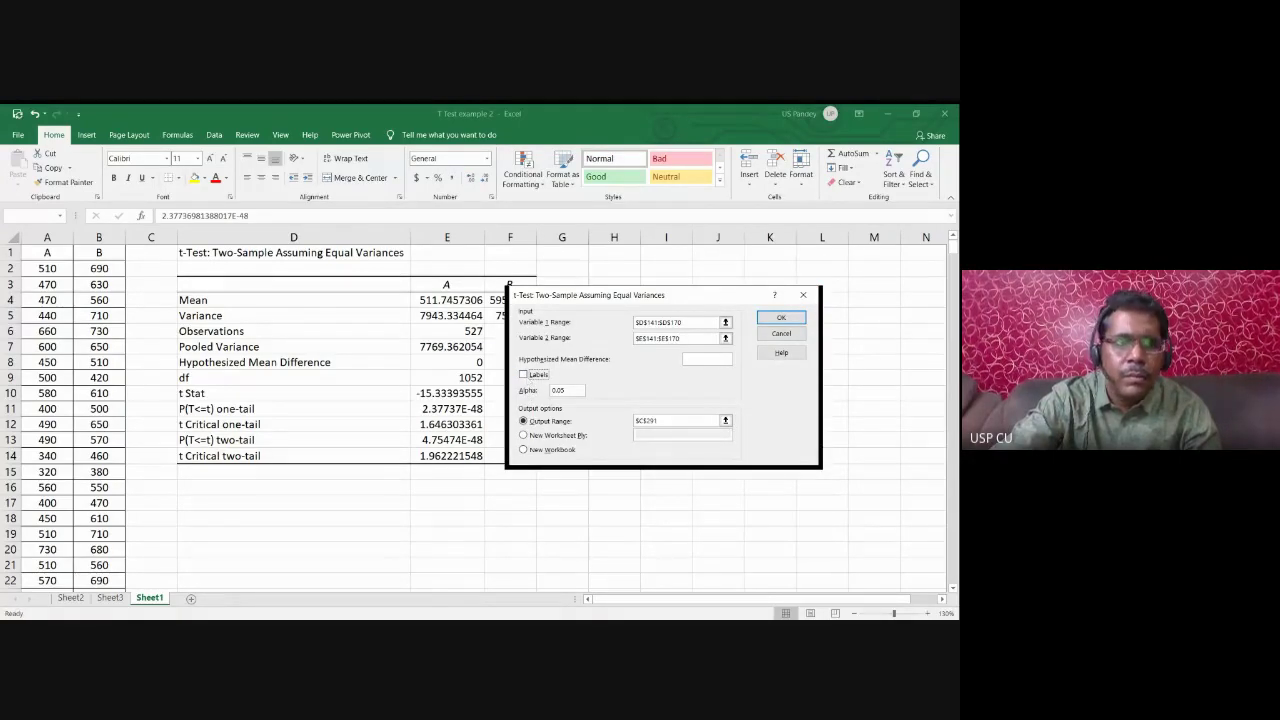
{"action": "left_click", "coordinate": [781, 317]}
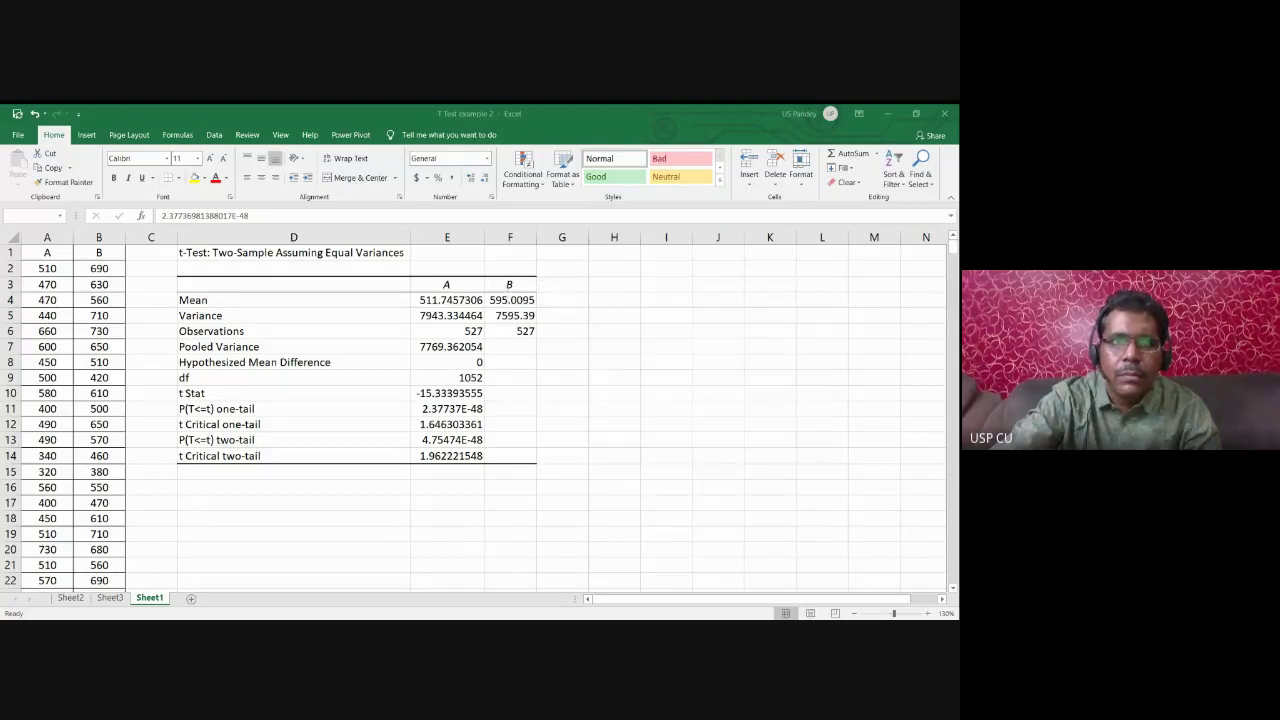